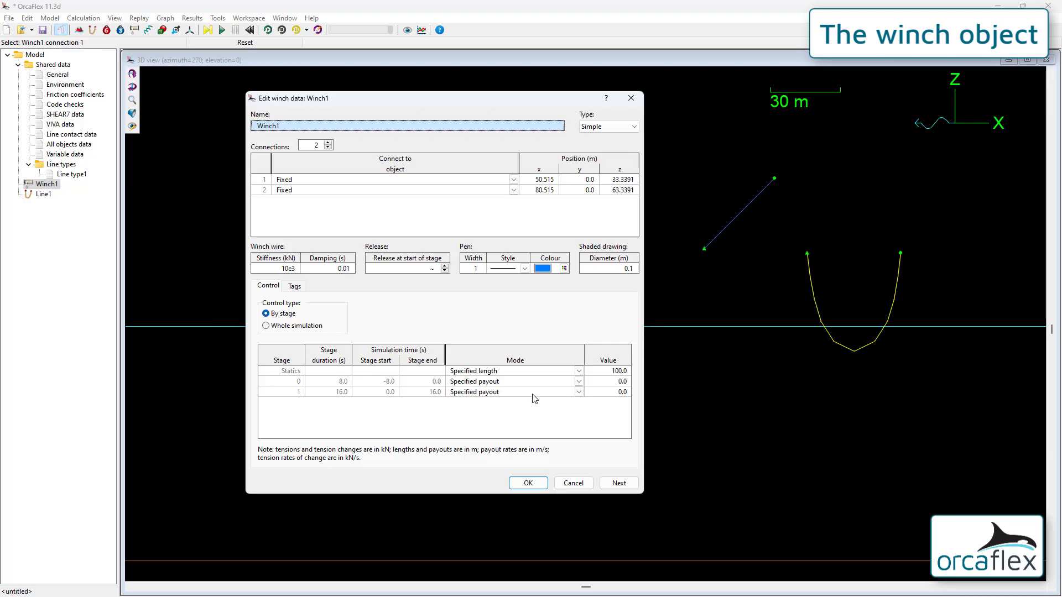
- Close the winch data form and open the data of Line1 for review
{"action": "left_click", "coordinate": [526, 482]}
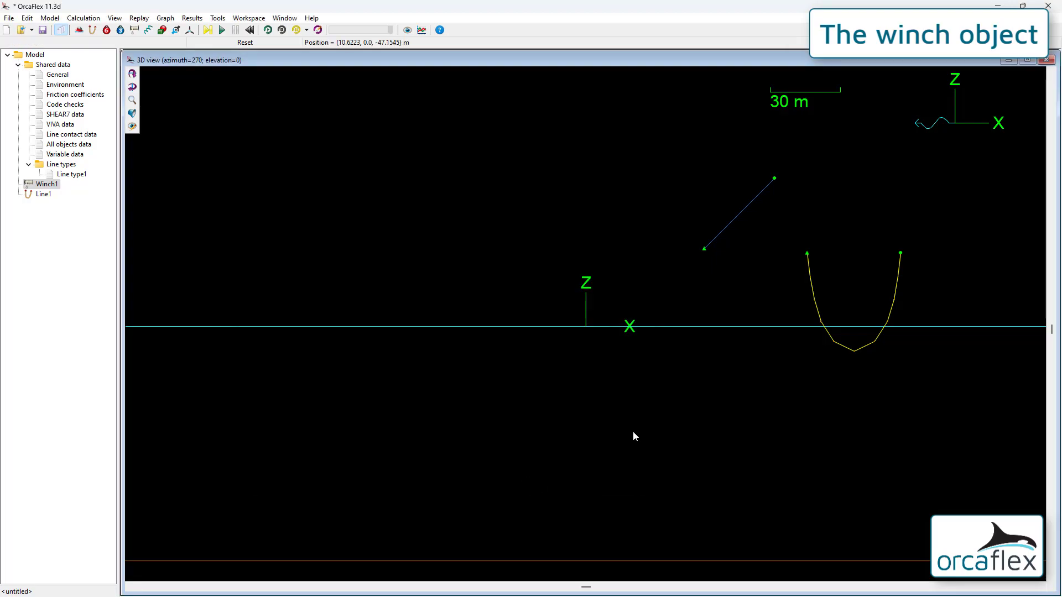
{"action": "double_click", "coordinate": [855, 354]}
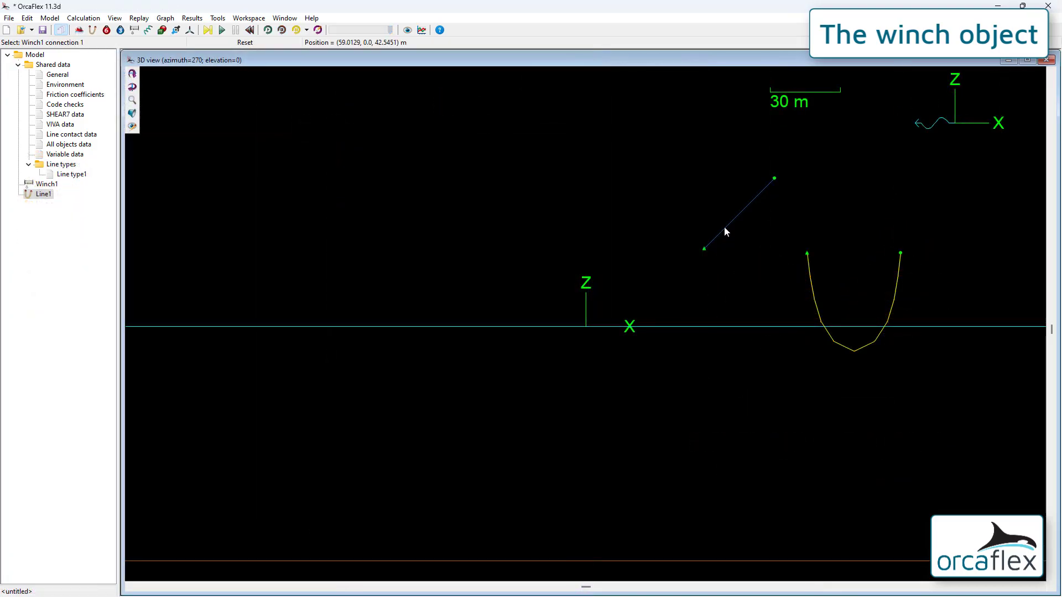
- Give Winch1 four connections and reposition its two intermediate connection points in the 3D view so the winch wire zigzags
{"action": "double_click", "coordinate": [725, 231]}
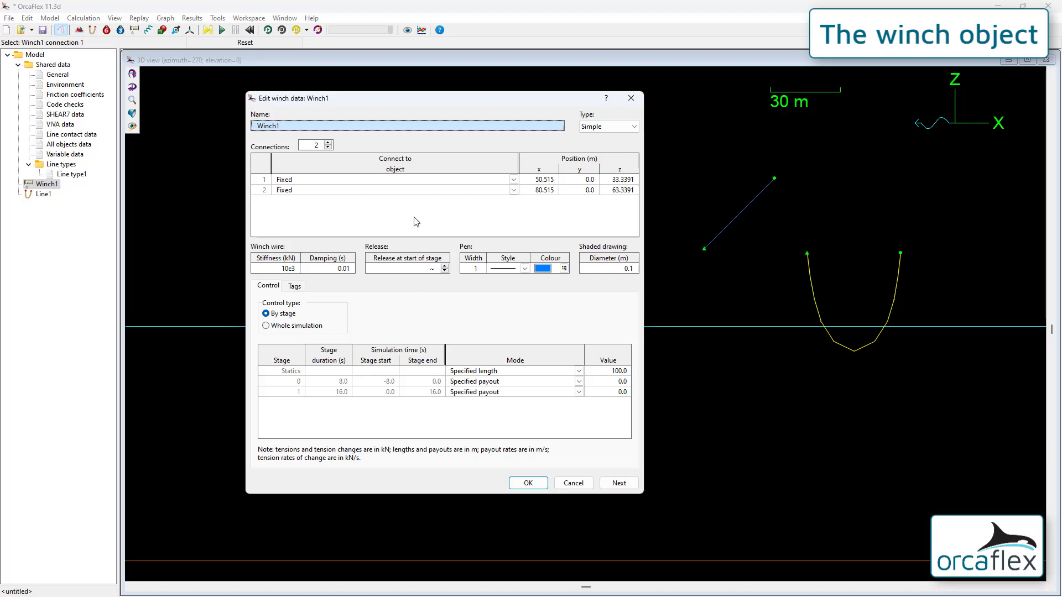
{"action": "left_click", "coordinate": [328, 143]}
{"action": "left_click", "coordinate": [328, 143]}
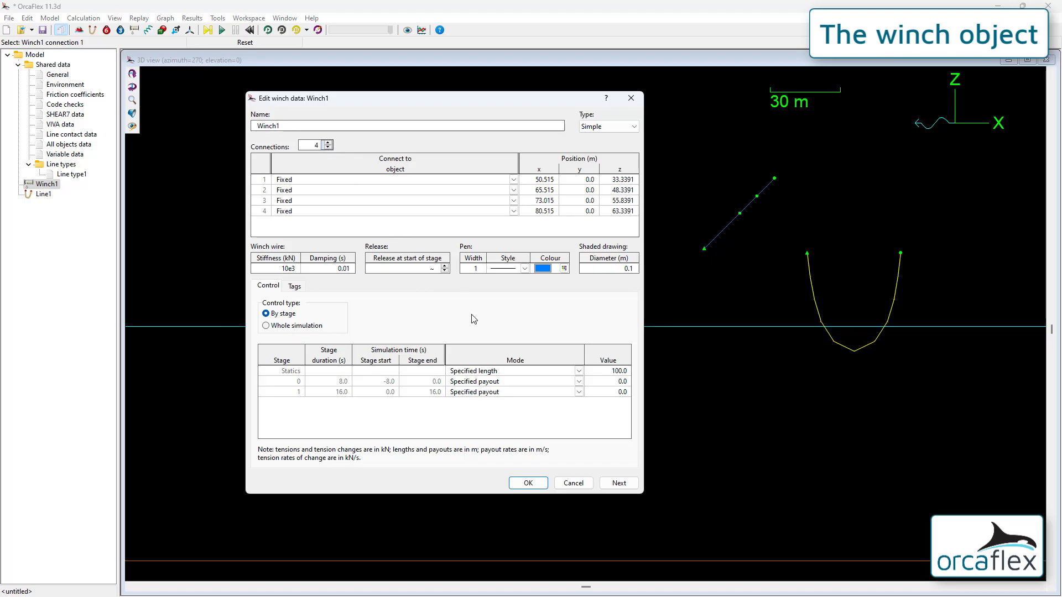
{"action": "left_click", "coordinate": [526, 483]}
{"action": "left_click_drag", "start_coordinate": [739, 213], "coordinate": [763, 223]}
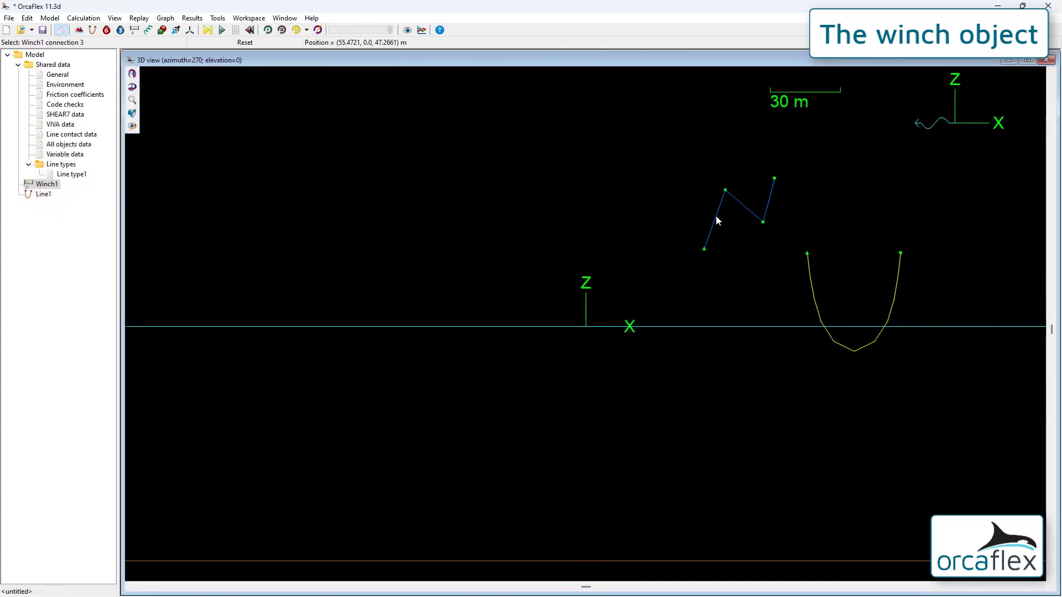
- Reduce the number of connections on Winch1 to 2, removing the intermediate points
{"action": "double_click", "coordinate": [717, 221]}
{"action": "left_click", "coordinate": [327, 148]}
{"action": "left_click", "coordinate": [328, 148]}
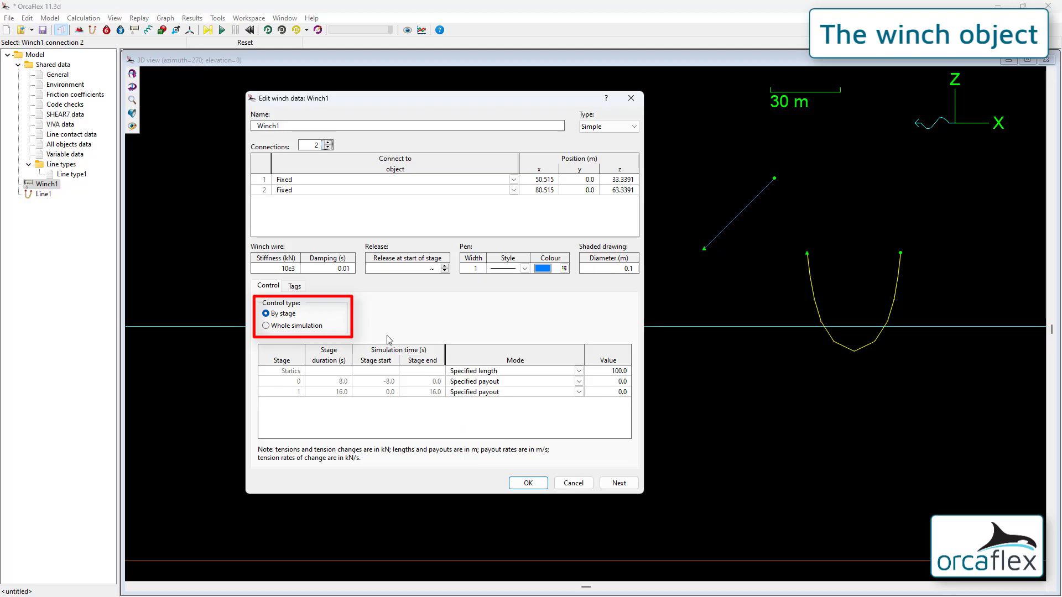
- Examine the Whole simulation control settings of Winch1, restore the By stage control type, and accept the winch data
{"action": "left_click", "coordinate": [273, 326]}
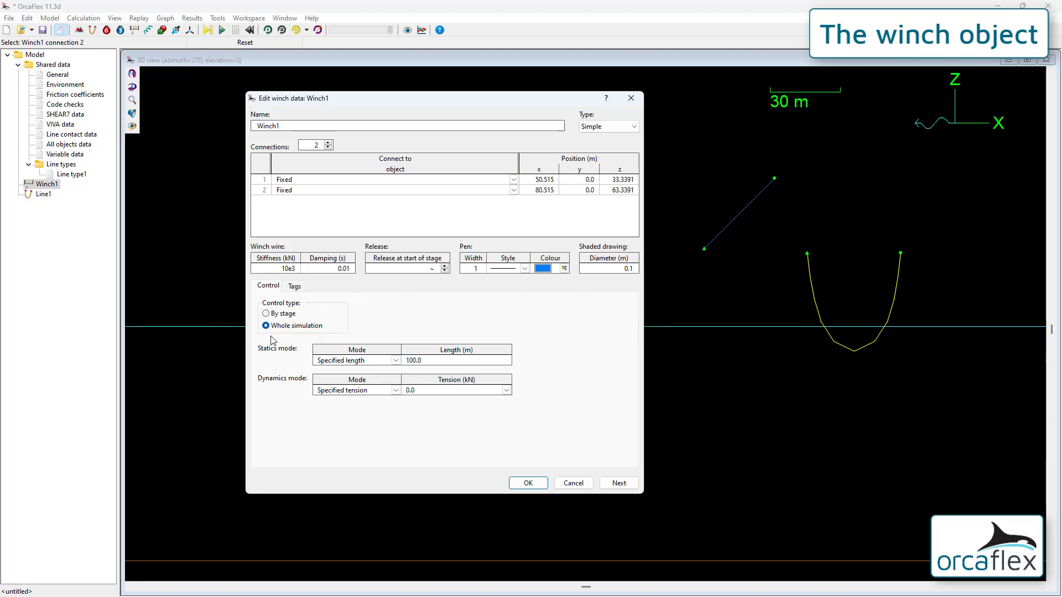
{"action": "left_click", "coordinate": [266, 314]}
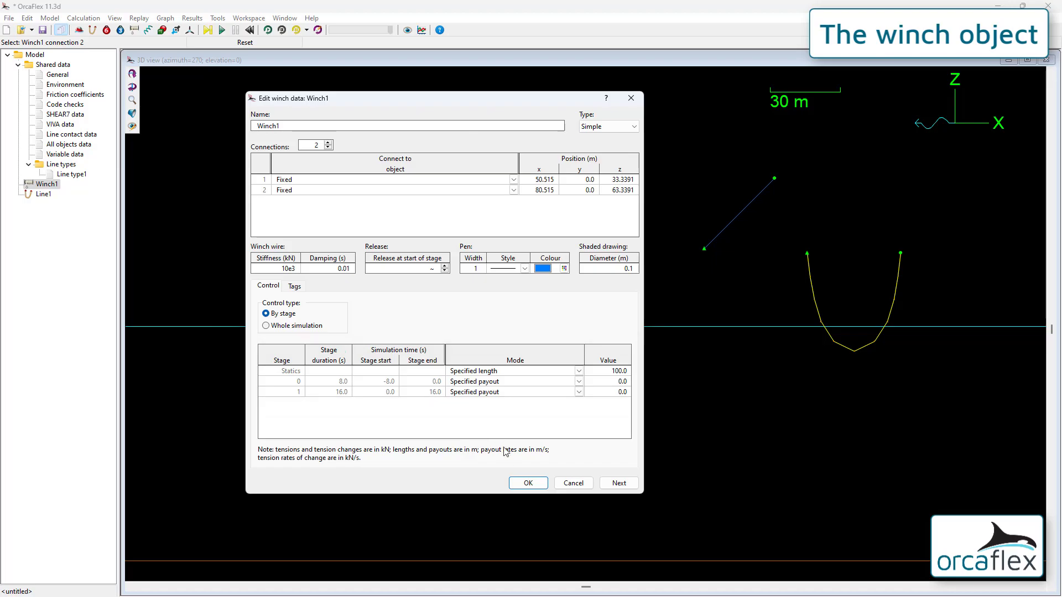
{"action": "left_click", "coordinate": [528, 483]}
- Add a third simulation stage in the general analysis data and set the duration of stage 2 to 10 s
{"action": "double_click", "coordinate": [57, 75]}
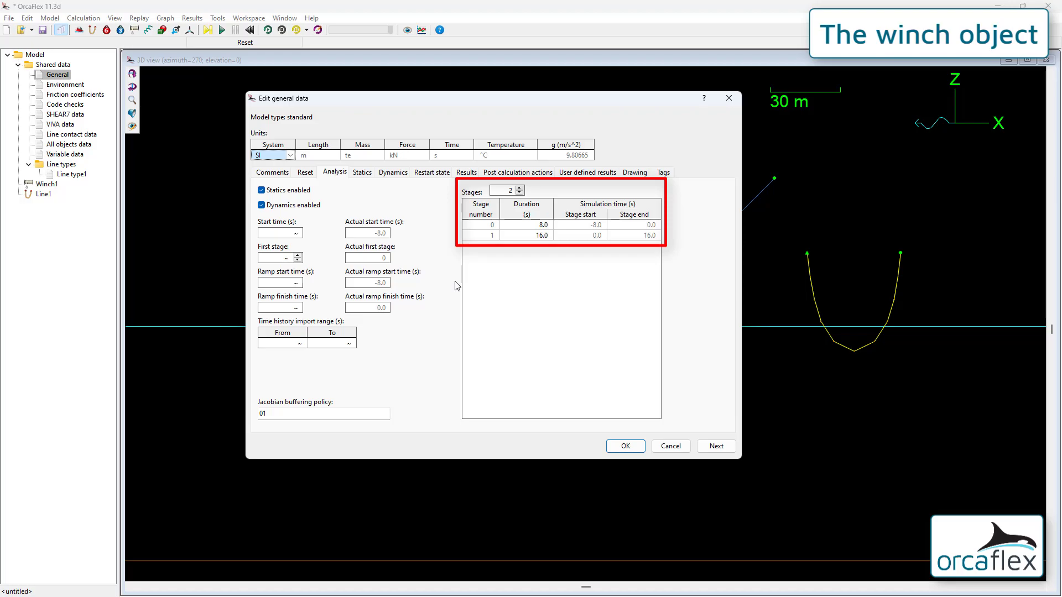
{"action": "left_click", "coordinate": [519, 188]}
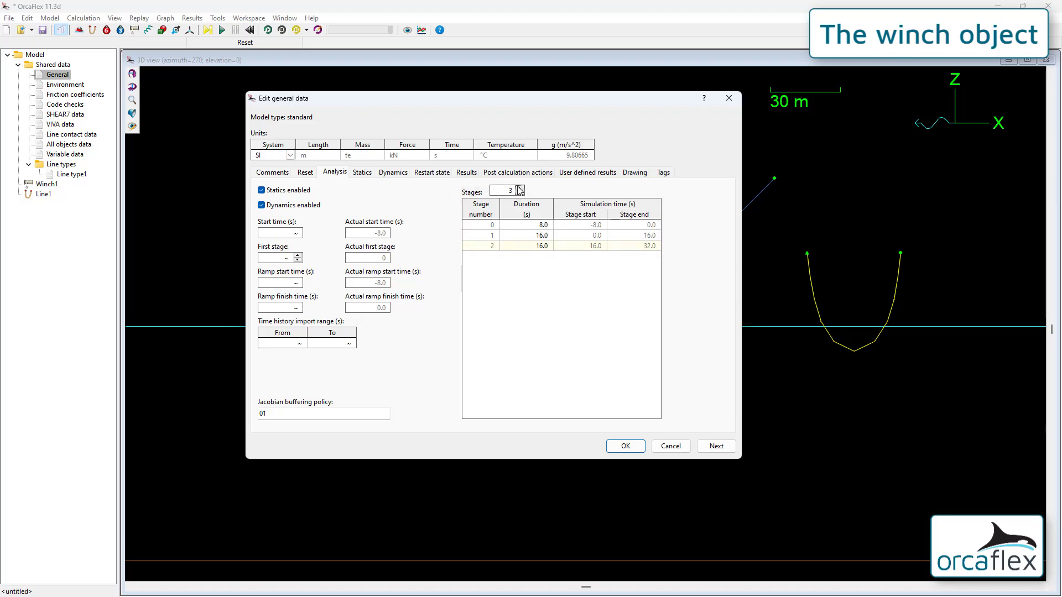
{"action": "left_click", "coordinate": [535, 247]}
{"action": "type", "text": "10"}
{"action": "key", "text": "Return"}
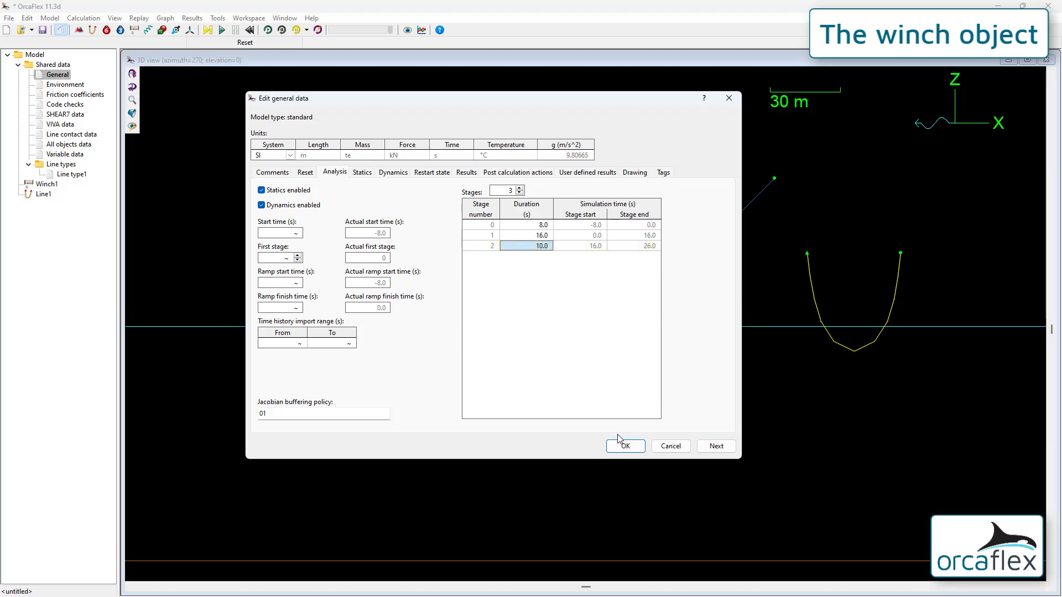
{"action": "left_click", "coordinate": [618, 446]}
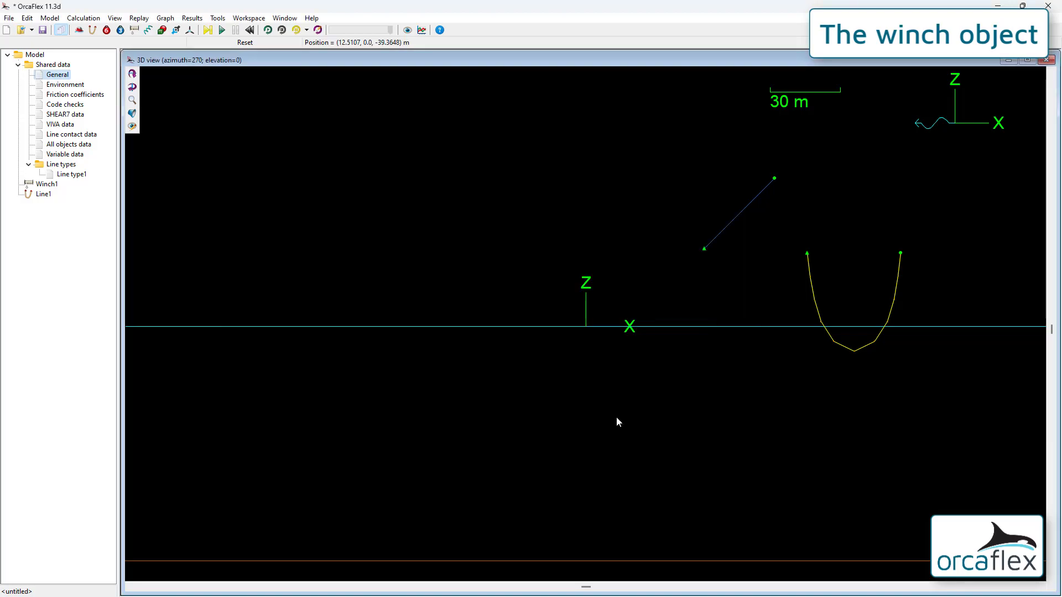
- Examine the control modes offered for the statics stage of Winch1 without changing the selected mode
{"action": "double_click", "coordinate": [721, 230]}
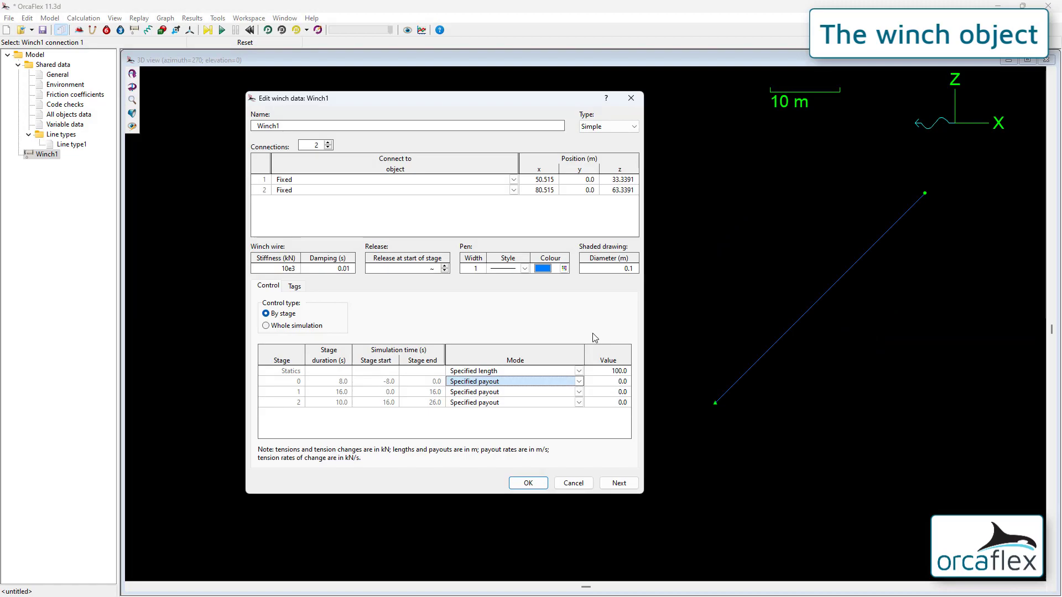
{"action": "left_click", "coordinate": [579, 371]}
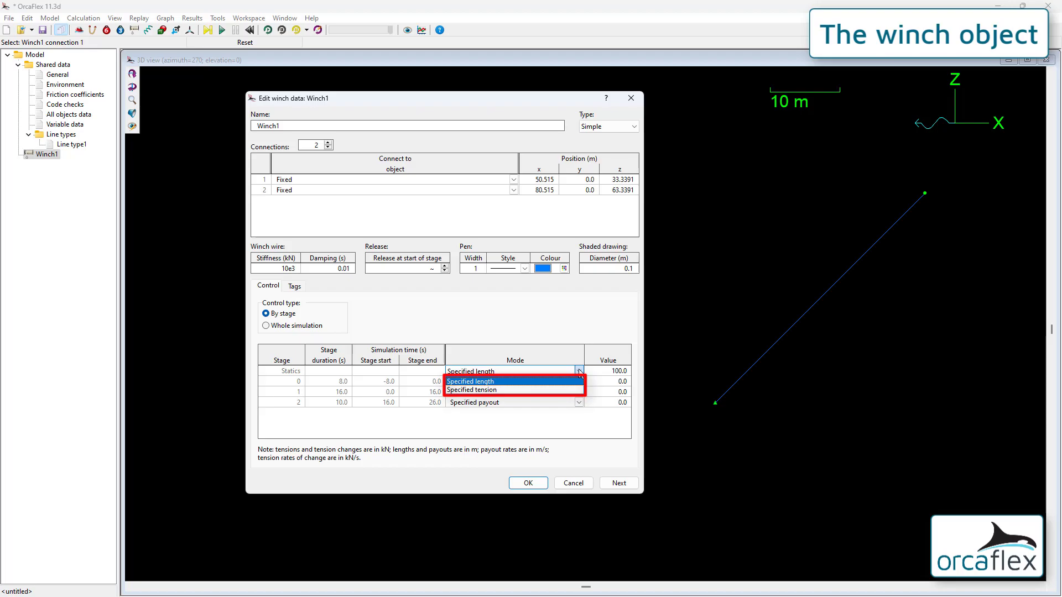
{"action": "left_click", "coordinate": [583, 424]}
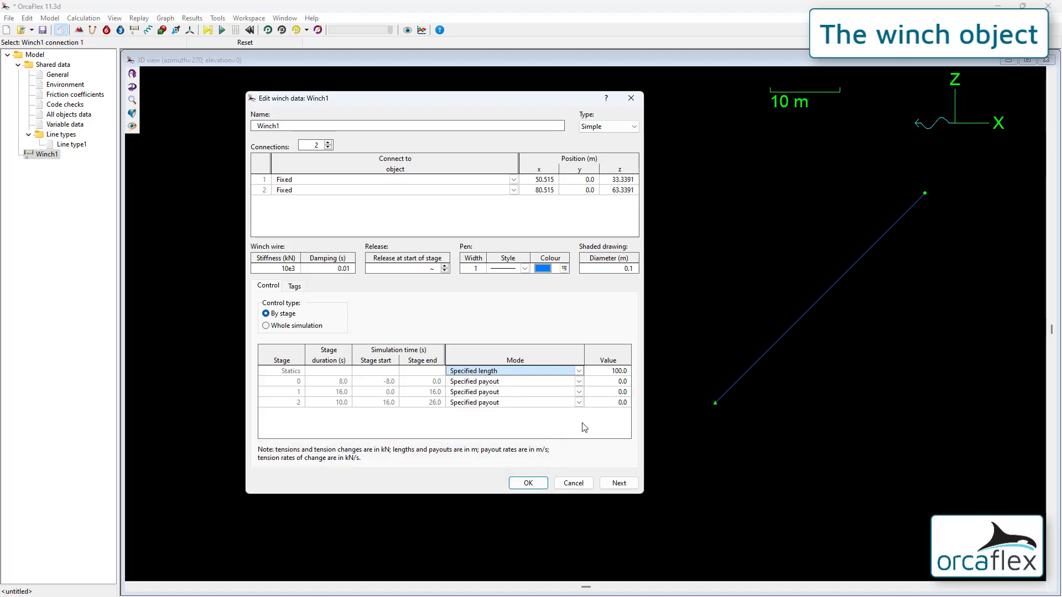
{"action": "left_click", "coordinate": [530, 483]}
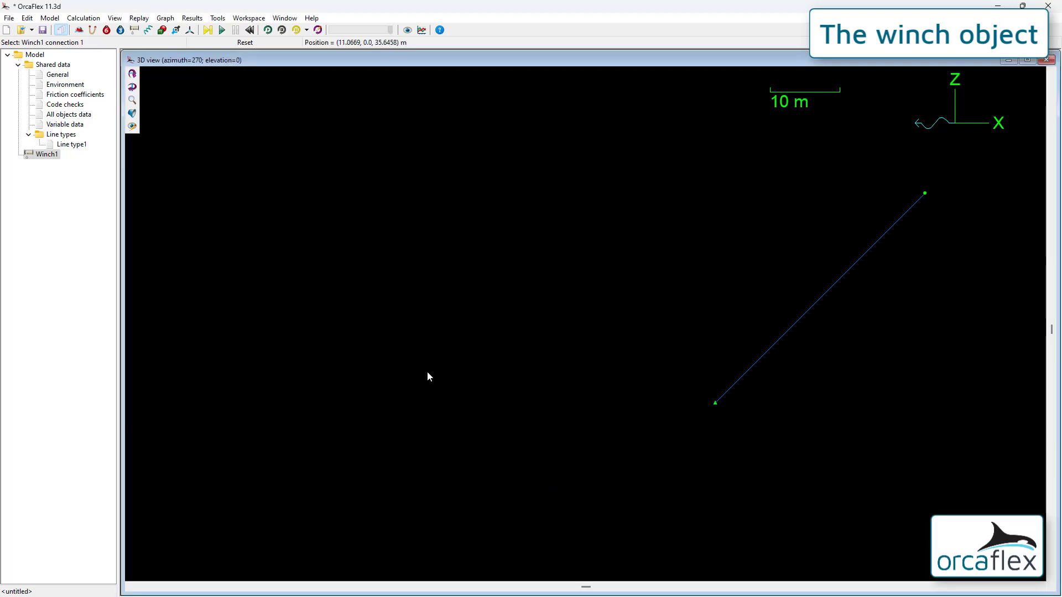
- Review the stage durations in the general data and examine the control modes offered for stage 0 of Winch1
{"action": "double_click", "coordinate": [57, 74]}
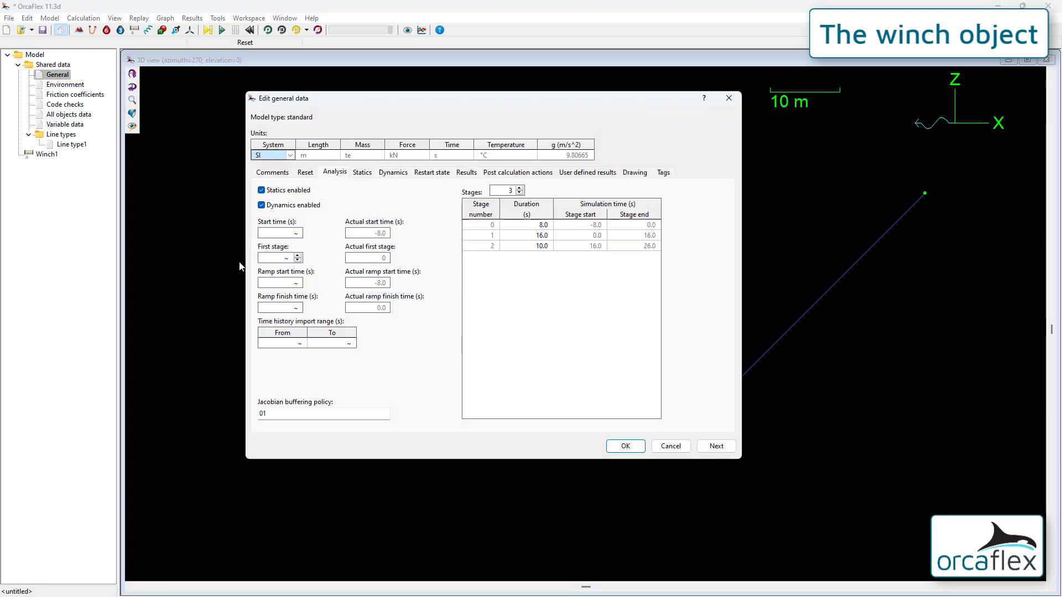
{"action": "left_click", "coordinate": [626, 446]}
{"action": "double_click", "coordinate": [759, 358]}
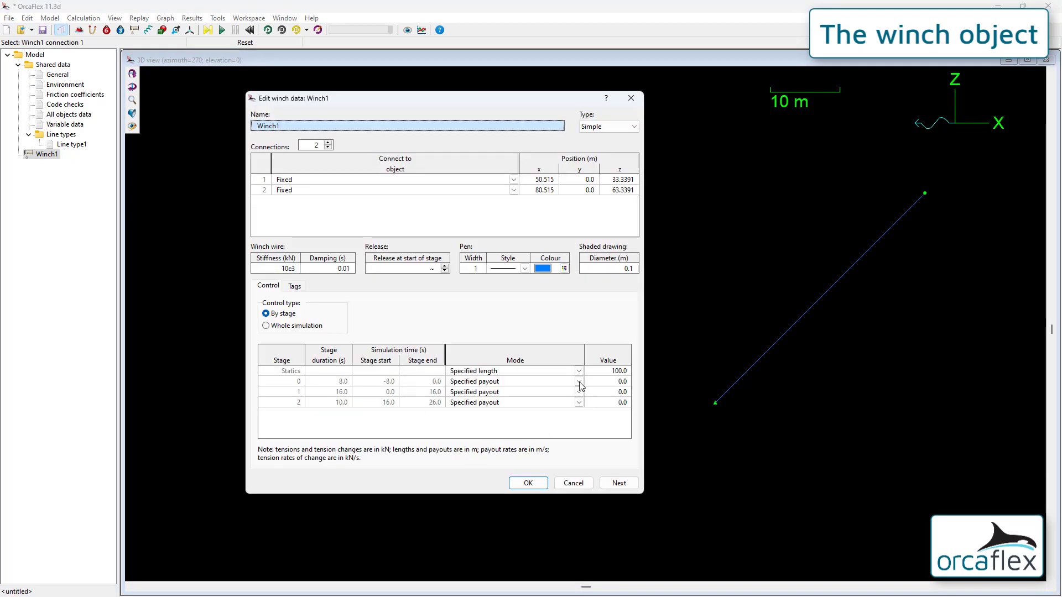
{"action": "left_click", "coordinate": [579, 382]}
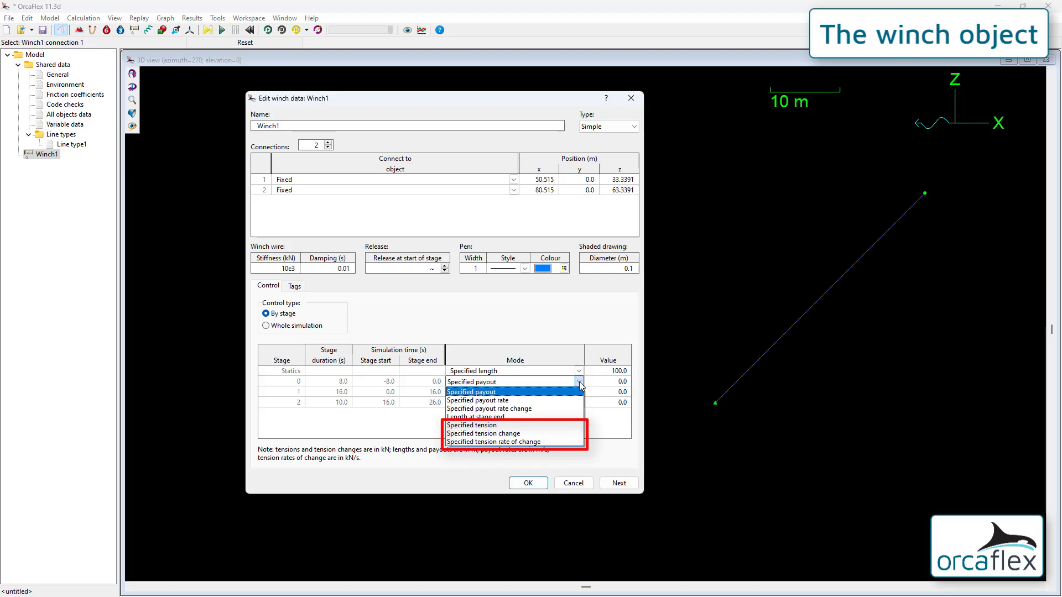
{"action": "left_click", "coordinate": [604, 426]}
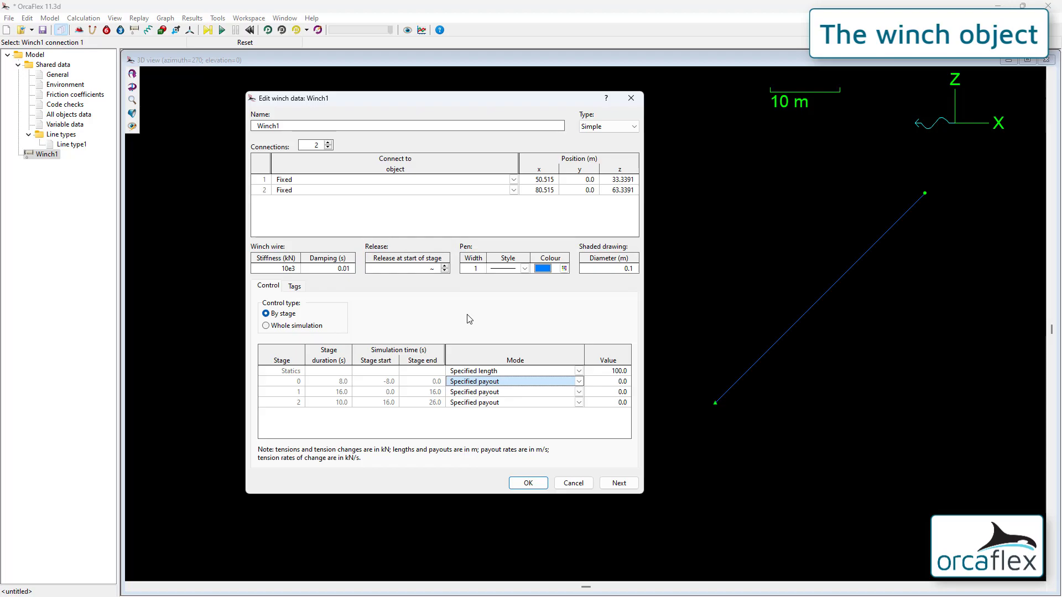
- Examine the winch drive and inertia properties of the Detailed winch type, and return Winch1 to the Simple type
{"action": "left_click", "coordinate": [608, 127]}
{"action": "left_click", "coordinate": [602, 146]}
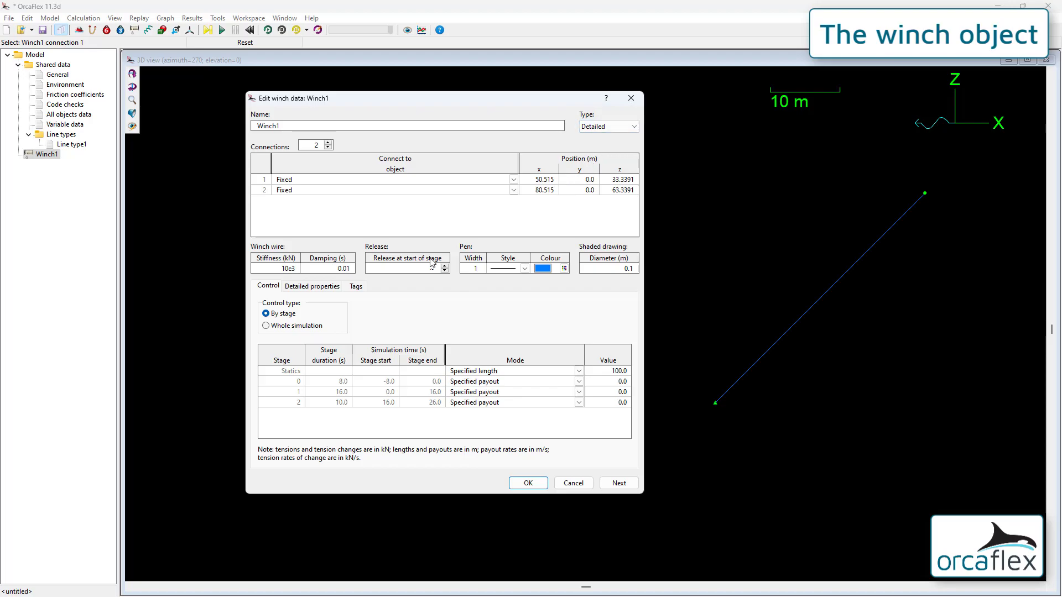
{"action": "left_click", "coordinate": [310, 288]}
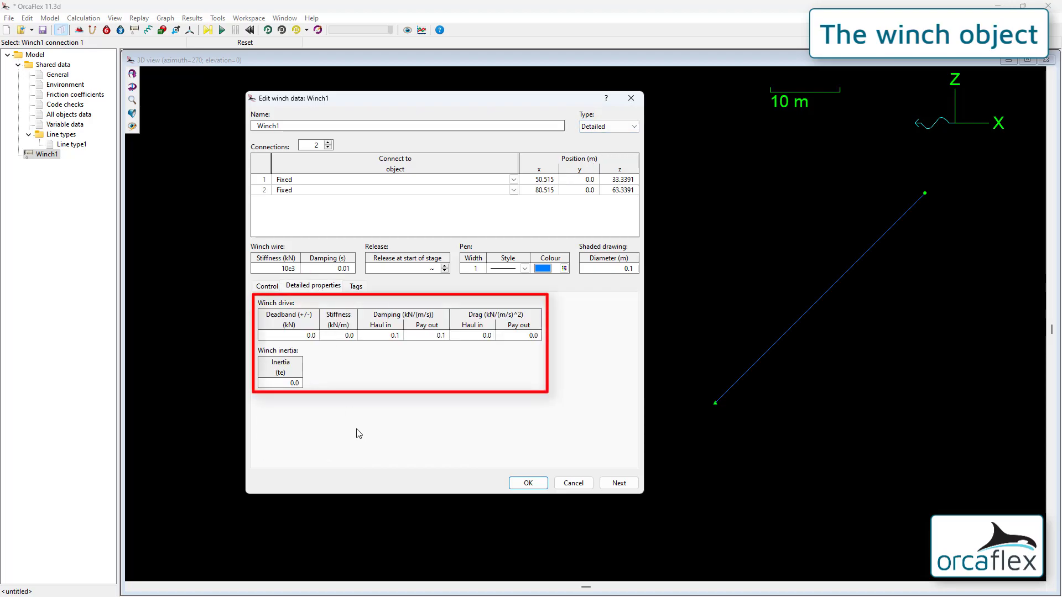
{"action": "left_click", "coordinate": [613, 128]}
{"action": "left_click", "coordinate": [597, 137]}
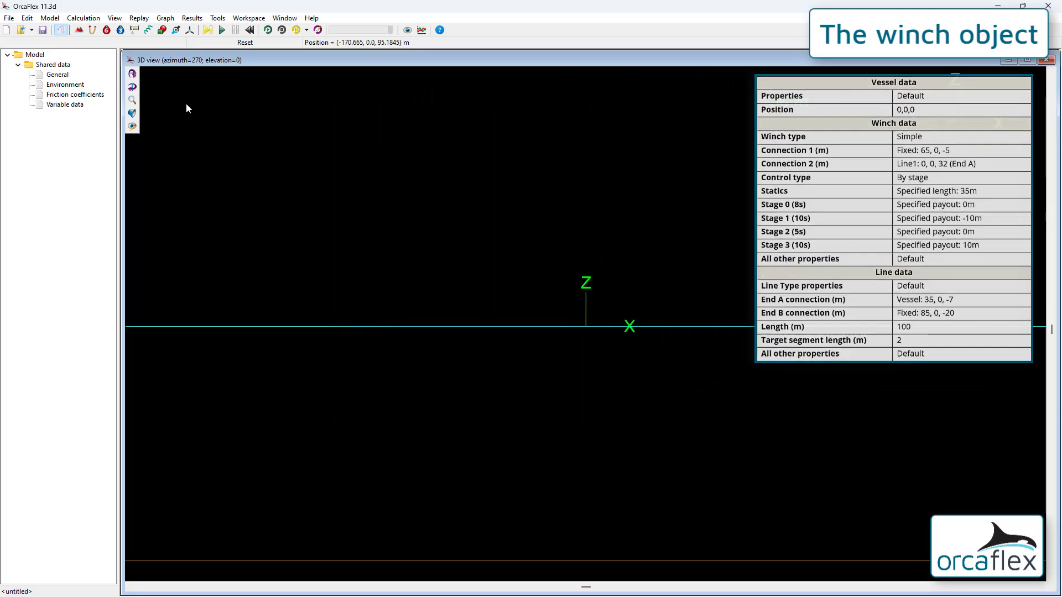
- Add a vessel, a line and a winch to the empty model, placing each in the 3D view
{"action": "left_click", "coordinate": [79, 30]}
{"action": "left_click", "coordinate": [324, 229]}
{"action": "left_click", "coordinate": [93, 32]}
{"action": "left_click", "coordinate": [326, 162]}
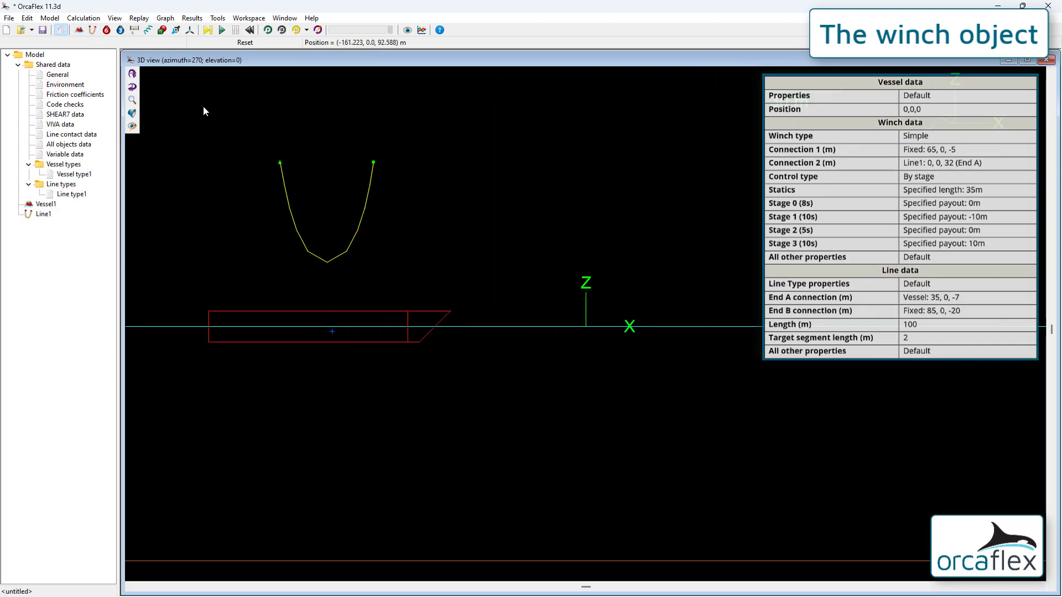
{"action": "left_click", "coordinate": [135, 30]}
{"action": "left_click", "coordinate": [456, 217]}
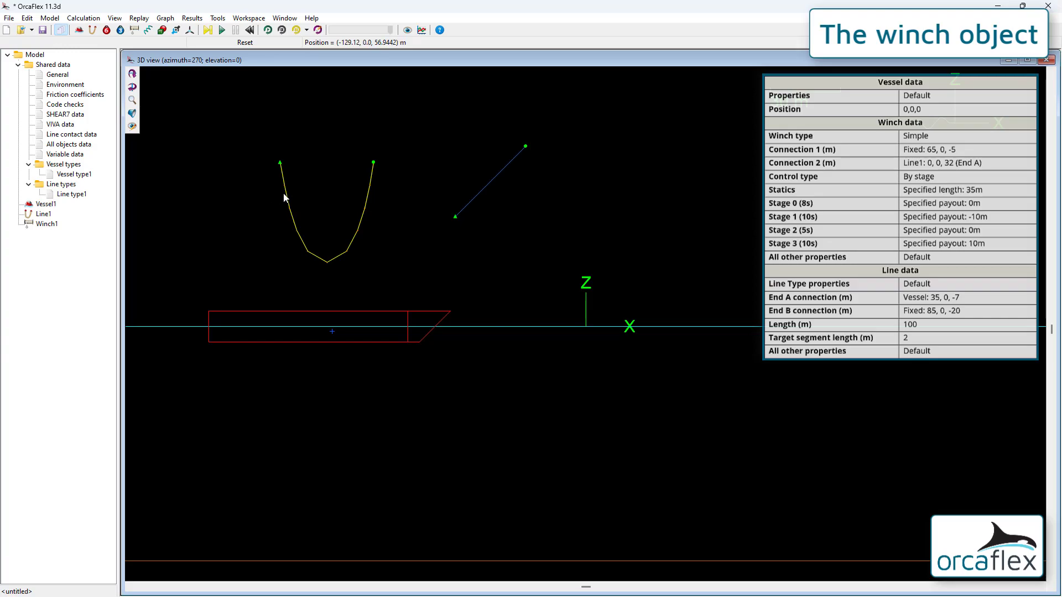
- Set the initial x position of Vessel1 to 0 m and accept the vessel data
{"action": "double_click", "coordinate": [293, 311]}
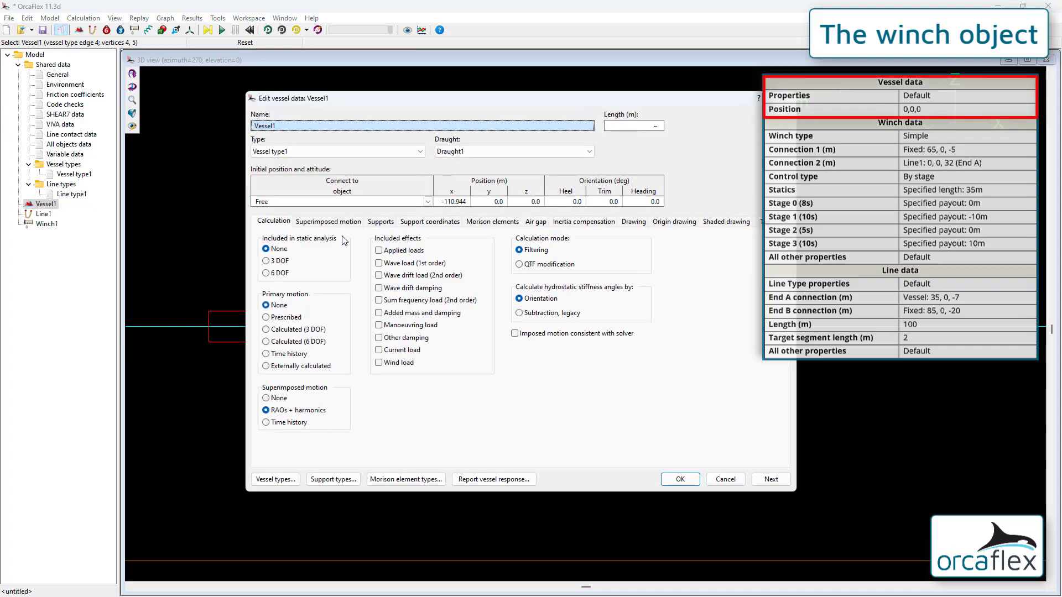
{"action": "left_click", "coordinate": [468, 203]}
{"action": "type", "text": "0"}
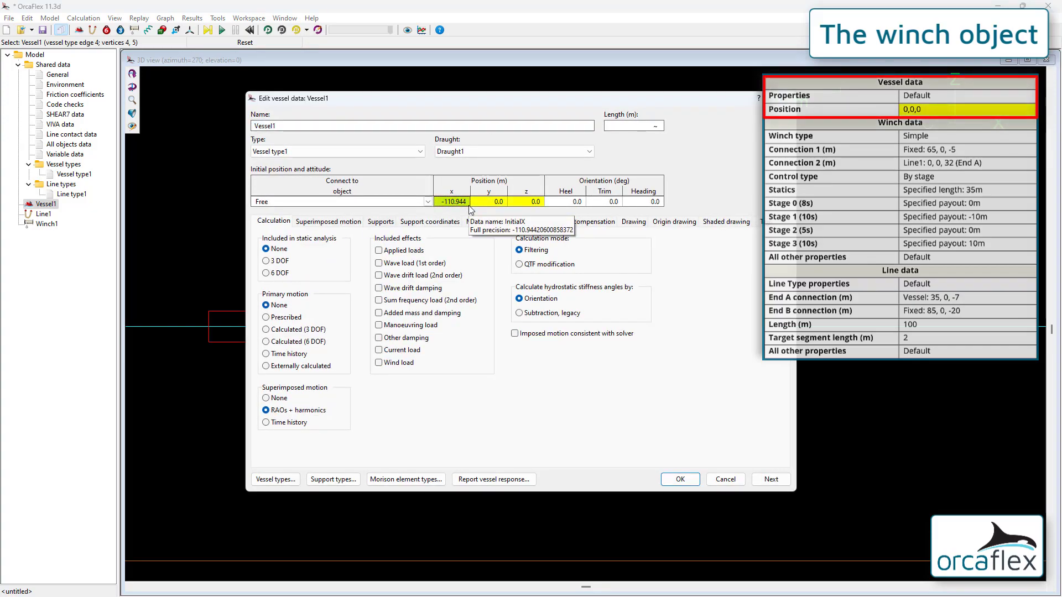
{"action": "key", "text": "Return"}
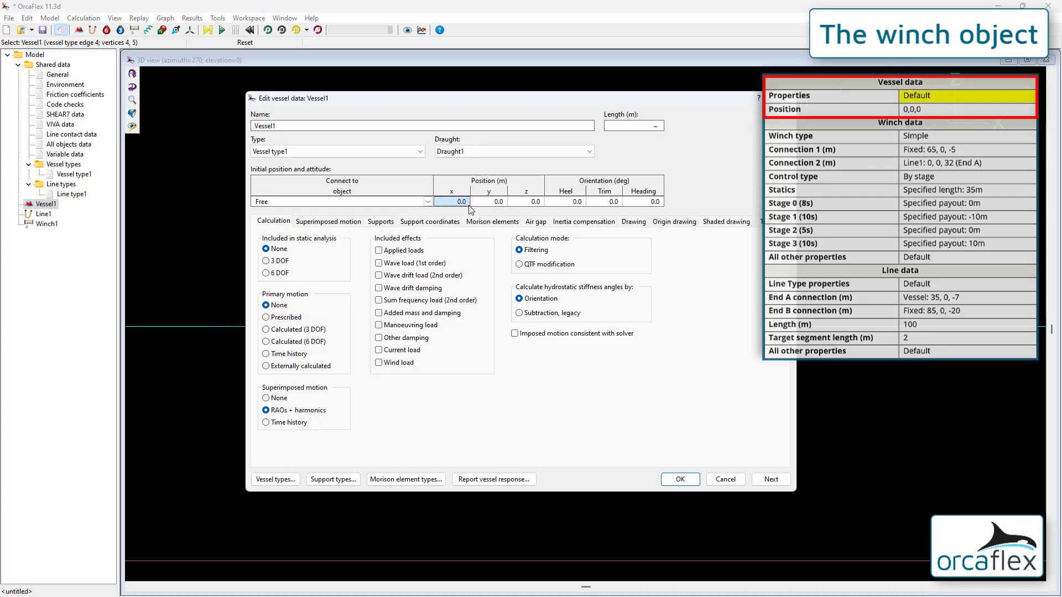
{"action": "left_click", "coordinate": [680, 479]}
- Set the target segment length of the Line1 section to 2 m
{"action": "double_click", "coordinate": [362, 229]}
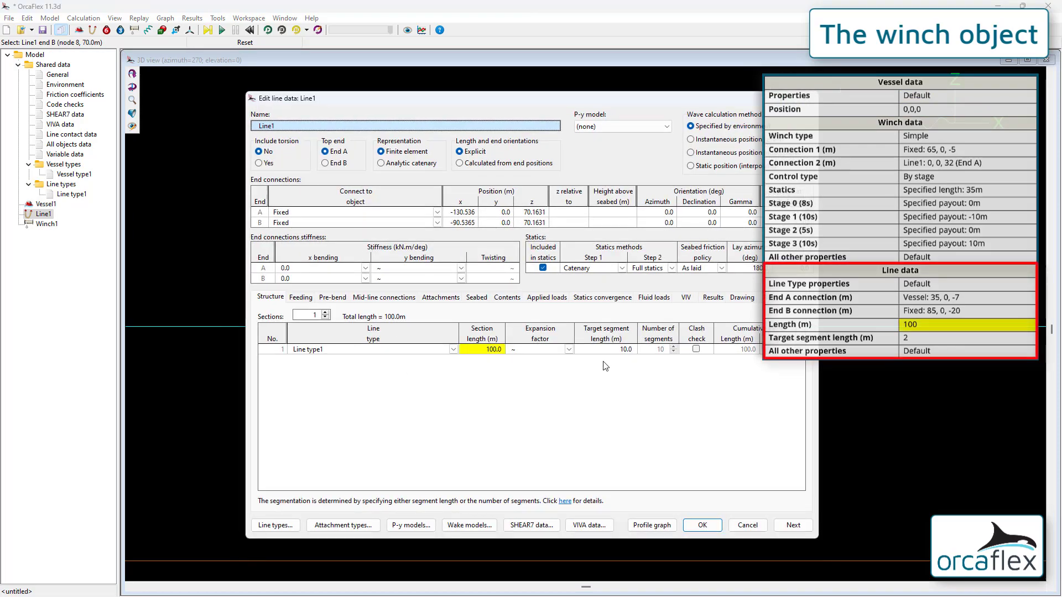
{"action": "left_click", "coordinate": [619, 349]}
{"action": "type", "text": "2"}
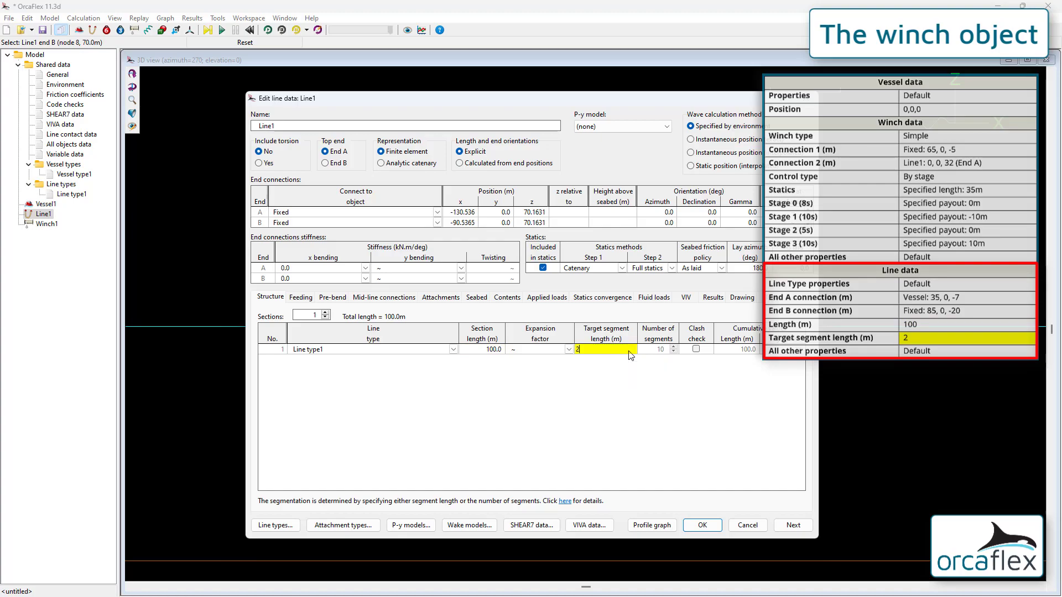
{"action": "key", "text": "Return"}
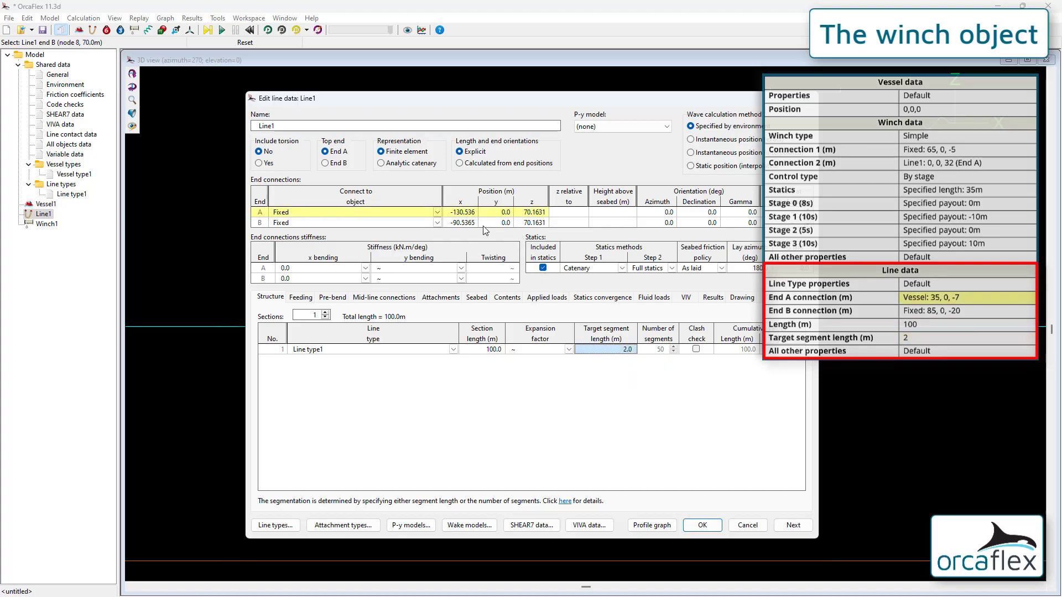
- Connect End A of Line1 to Vessel1 with x at 35 m and z at -7 m
{"action": "left_click", "coordinate": [437, 212]}
{"action": "left_click", "coordinate": [437, 213]}
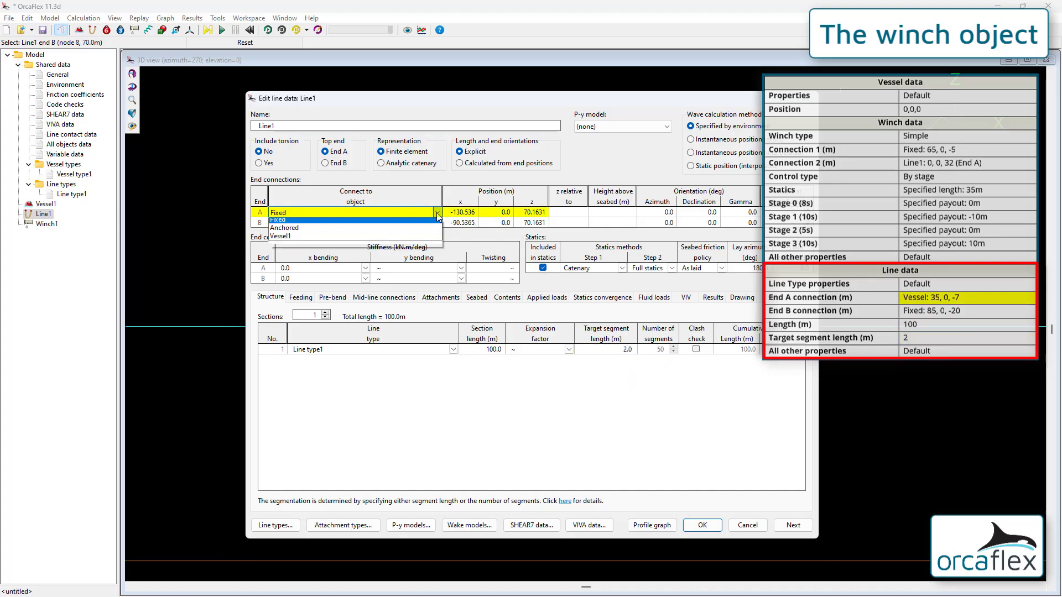
{"action": "left_click", "coordinate": [392, 247]}
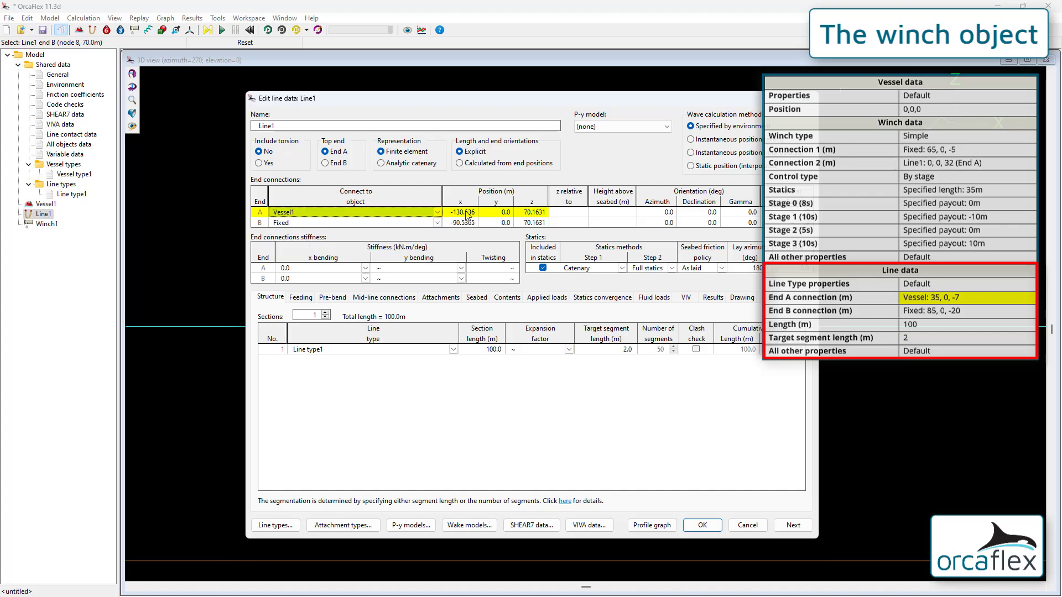
{"action": "left_click", "coordinate": [468, 213]}
{"action": "type", "text": "3"}
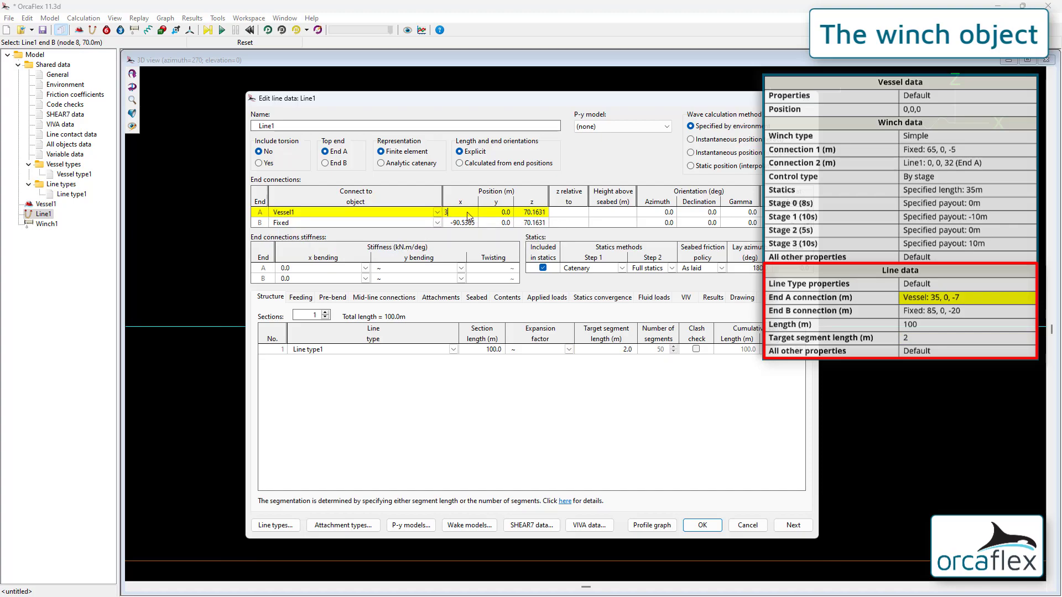
{"action": "type", "text": "5"}
{"action": "key", "text": "Tab"}
{"action": "key", "text": "Tab"}
{"action": "type", "text": "-7"}
{"action": "key", "text": "Return"}
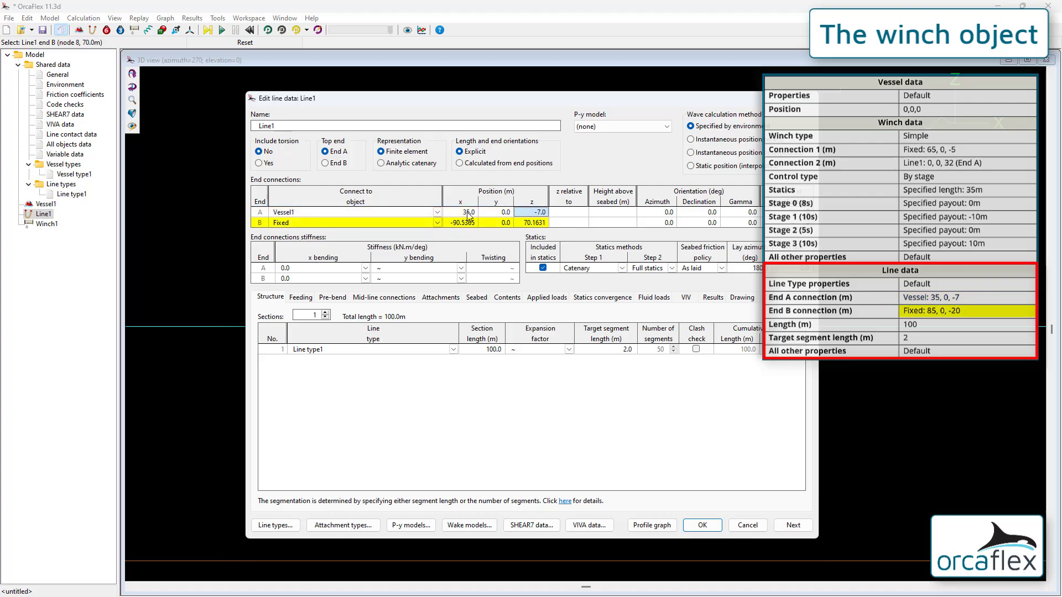
- Place the fixed End B of Line1 at x 85 m and z -20 m and accept the line data
{"action": "left_click", "coordinate": [455, 223]}
{"action": "type", "text": "85"}
{"action": "key", "text": "Return"}
{"action": "key", "text": "Tab"}
{"action": "key", "text": "Tab"}
{"action": "type", "text": "-20"}
{"action": "key", "text": "Return"}
{"action": "left_click", "coordinate": [700, 525]}
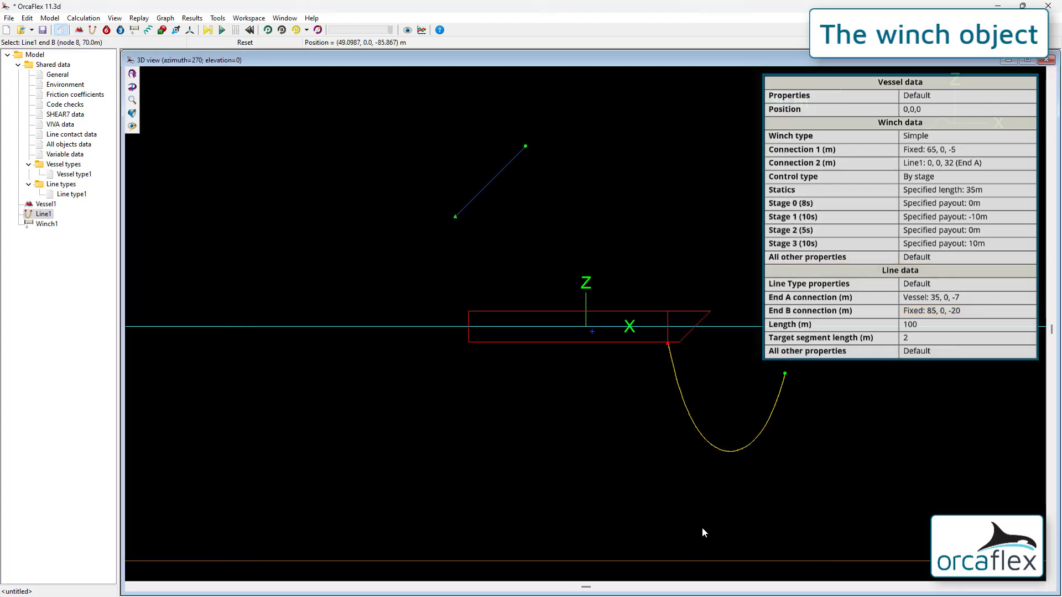
- Position the fixed first connection of Winch1 at x 65 m and z -5 m
{"action": "double_click", "coordinate": [491, 186]}
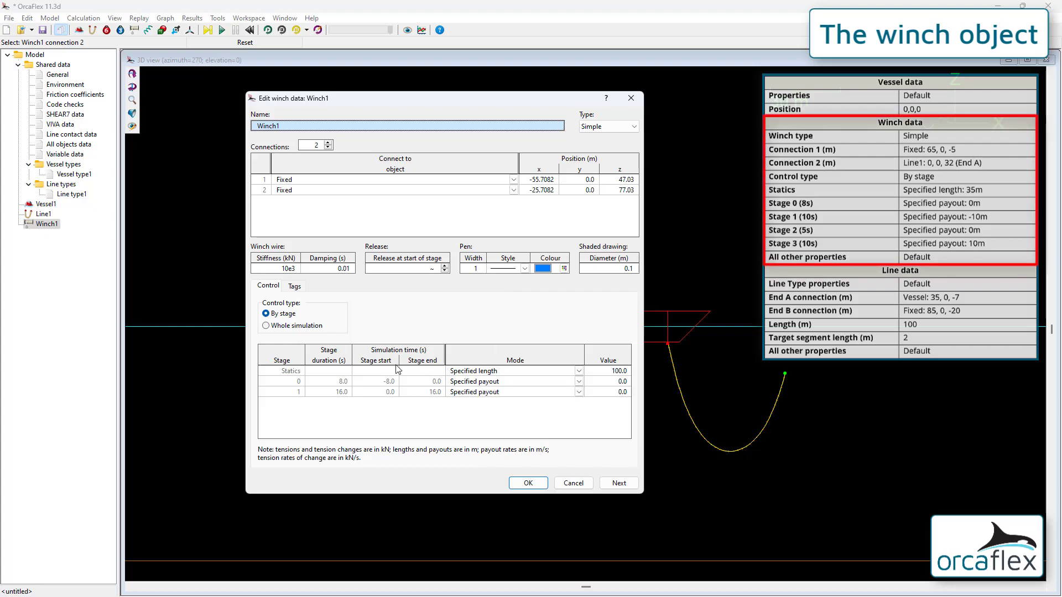
{"action": "left_click", "coordinate": [539, 180]}
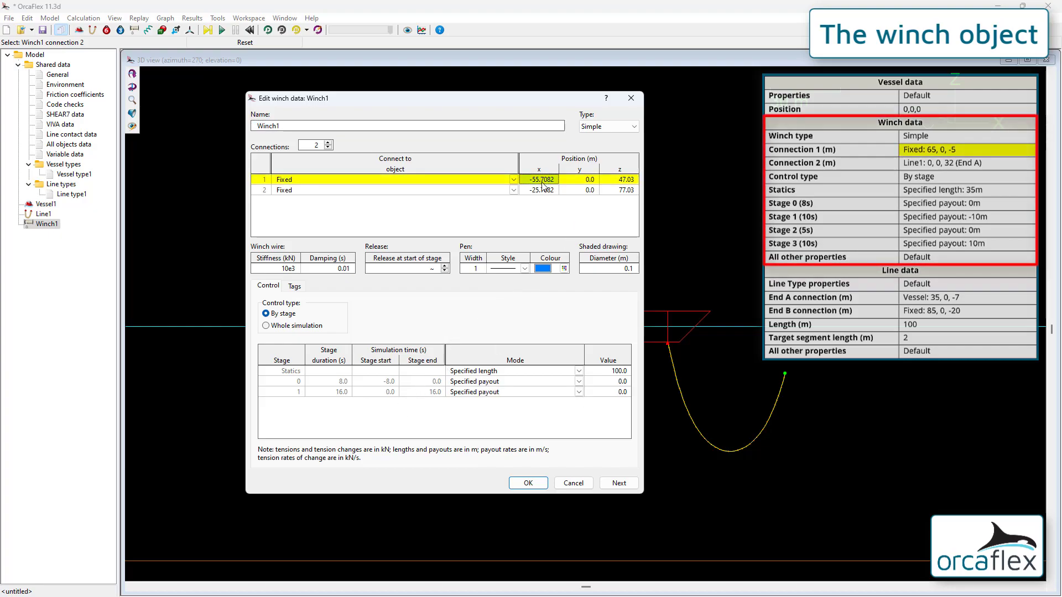
{"action": "type", "text": "65"}
{"action": "key", "text": "Return"}
{"action": "key", "text": "Tab"}
{"action": "key", "text": "Tab"}
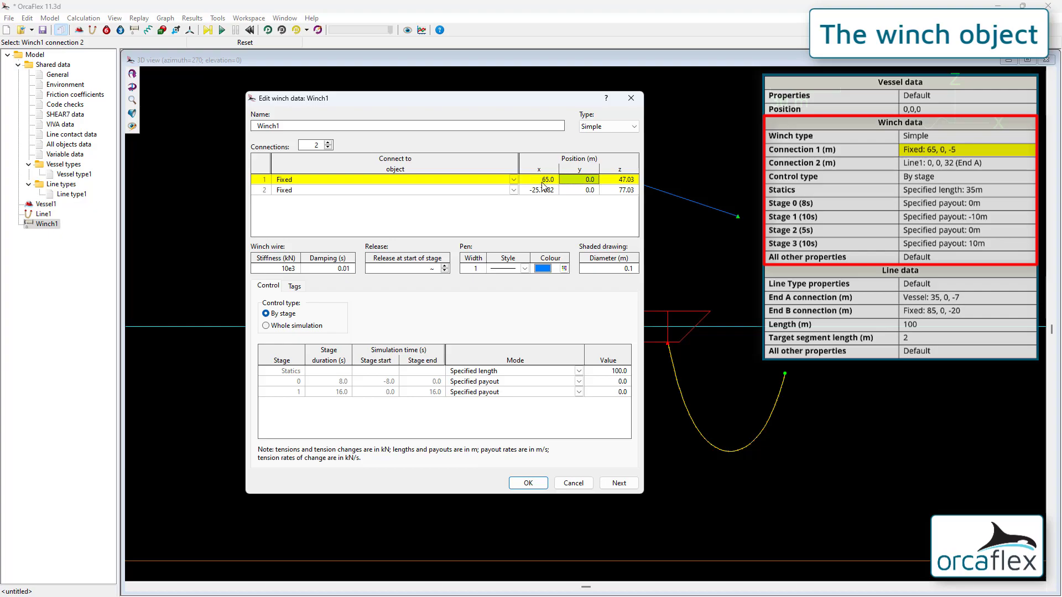
{"action": "type", "text": "-5"}
{"action": "key", "text": "Return"}
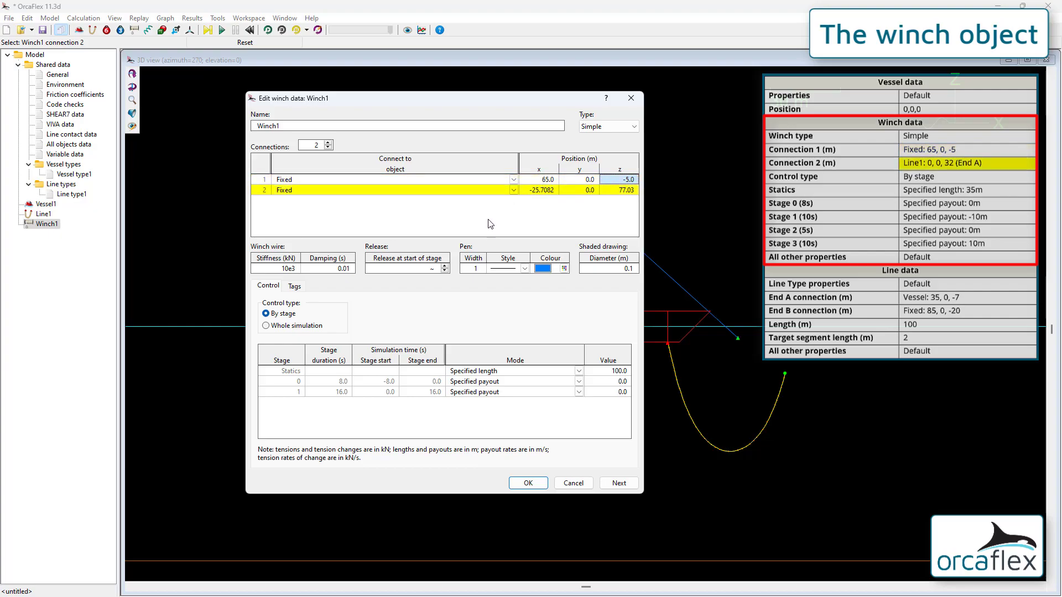
- Connect the winch's second connection to Line1 at z 32 m relative to End A and accept the winch data
{"action": "left_click", "coordinate": [513, 190]}
{"action": "left_click", "coordinate": [470, 226]}
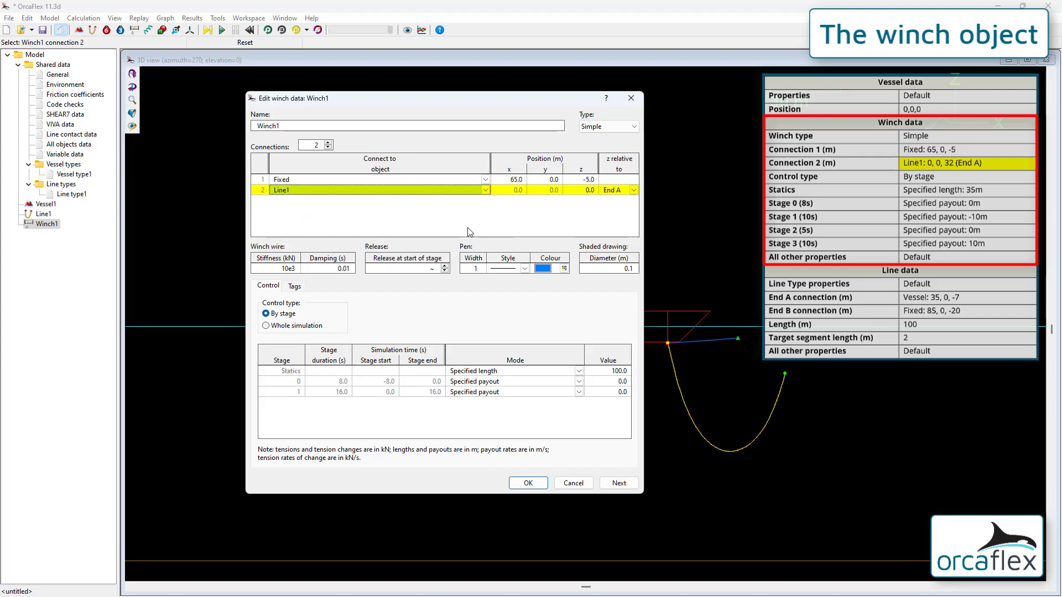
{"action": "left_click", "coordinate": [586, 191]}
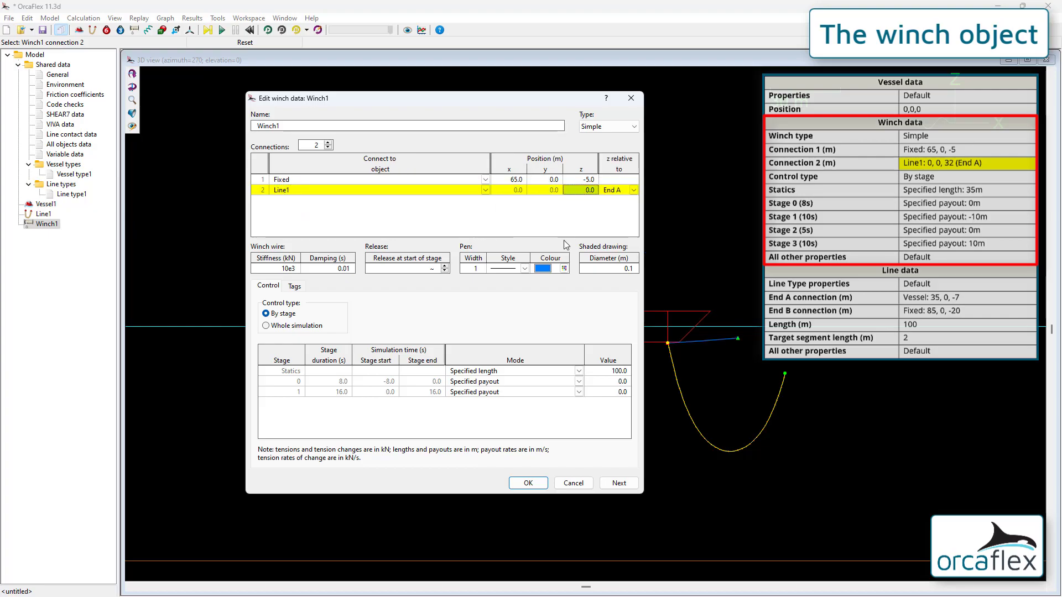
{"action": "type", "text": "32"}
{"action": "key", "text": "Return"}
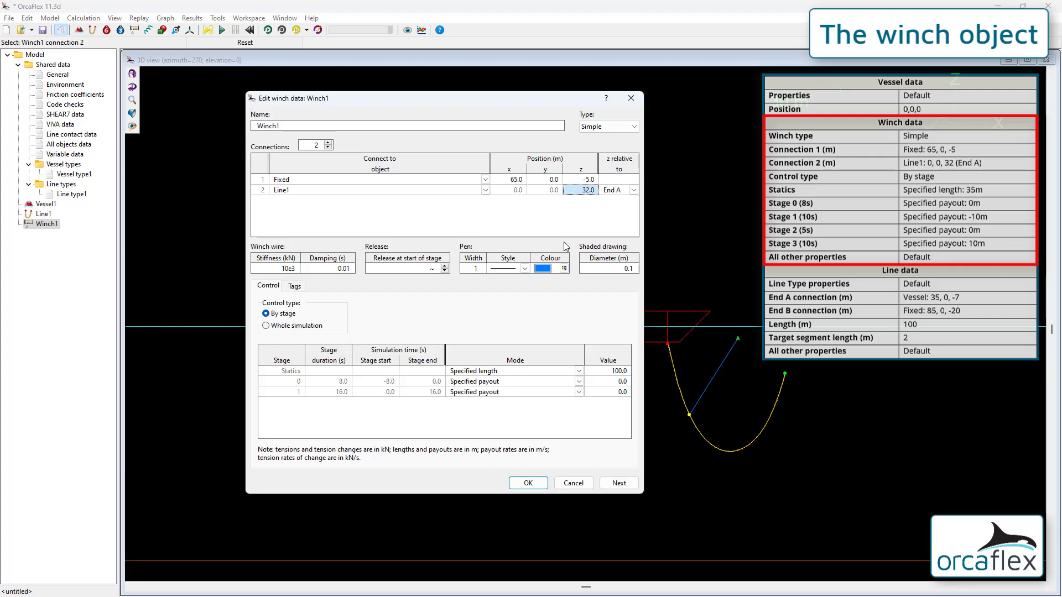
{"action": "left_click", "coordinate": [528, 485]}
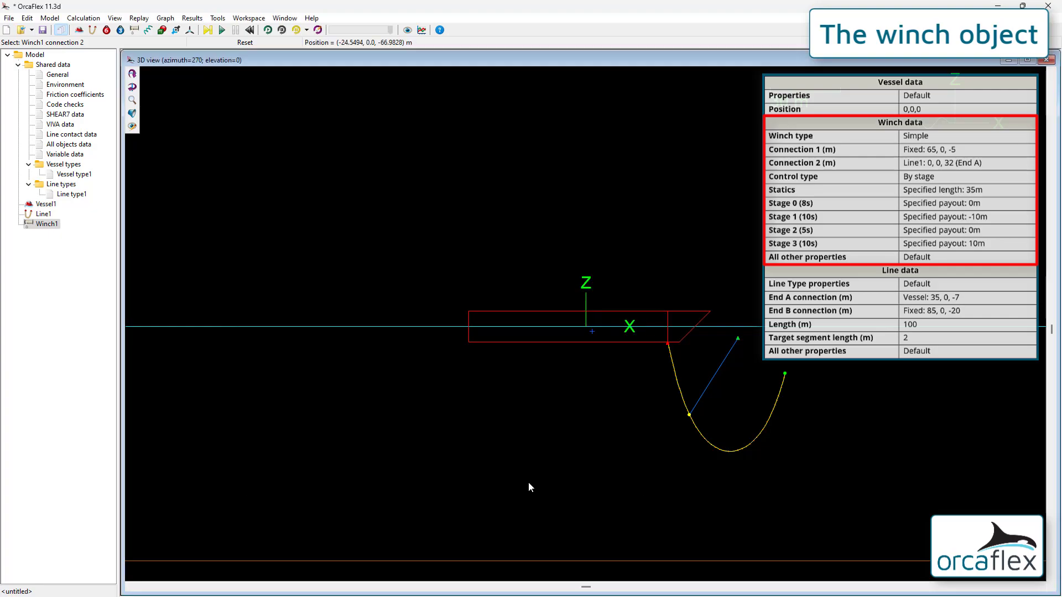
- Increase the number of simulation stages in the general data to 4
{"action": "double_click", "coordinate": [57, 74]}
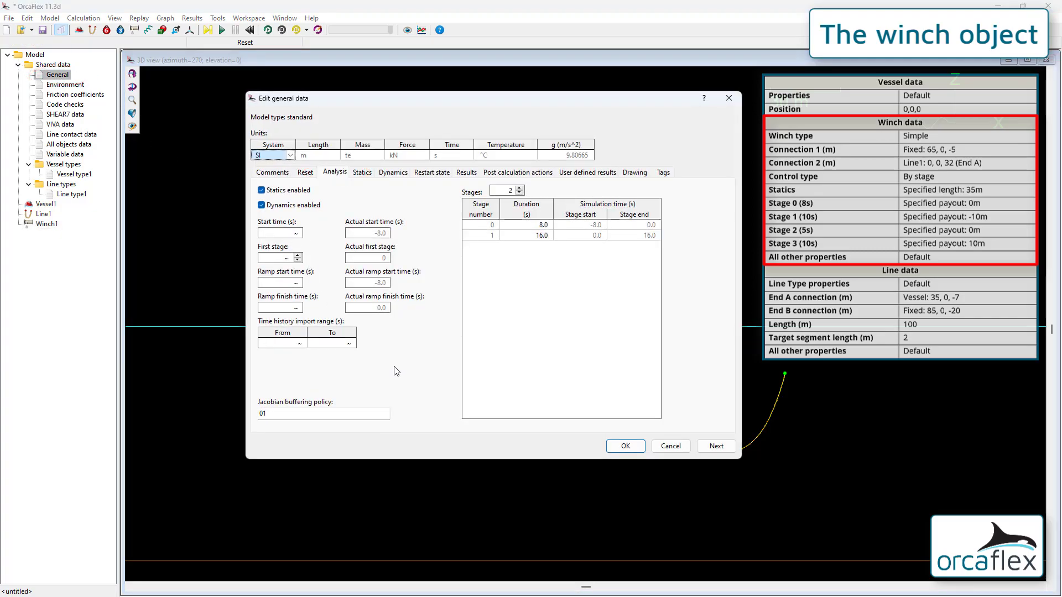
{"action": "left_click", "coordinate": [519, 188]}
{"action": "left_click", "coordinate": [520, 188]}
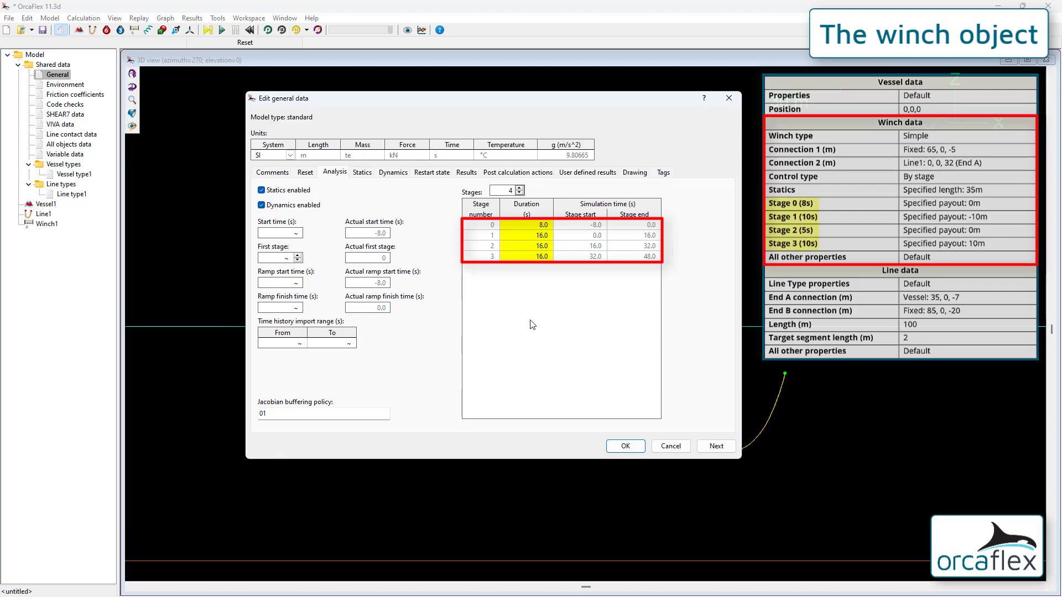
- Set the stage durations to 10 s for stage 1, 5 s for stage 2 and 10 s for stage 3, and accept the general data
{"action": "left_click", "coordinate": [541, 235]}
{"action": "type", "text": "10"}
{"action": "key", "text": "Return"}
{"action": "key", "text": "Down"}
{"action": "type", "text": "5"}
{"action": "key", "text": "Return"}
{"action": "key", "text": "Down"}
{"action": "type", "text": "10"}
{"action": "key", "text": "Return"}
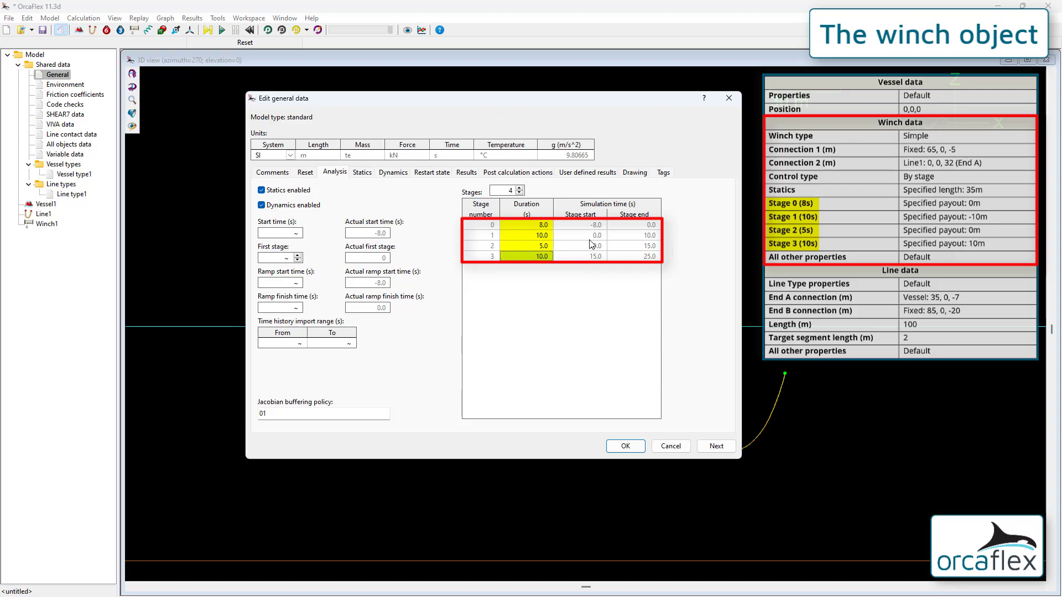
{"action": "left_click", "coordinate": [623, 446]}
- Set Winch1's specified length for statics to 35 m
{"action": "double_click", "coordinate": [47, 224]}
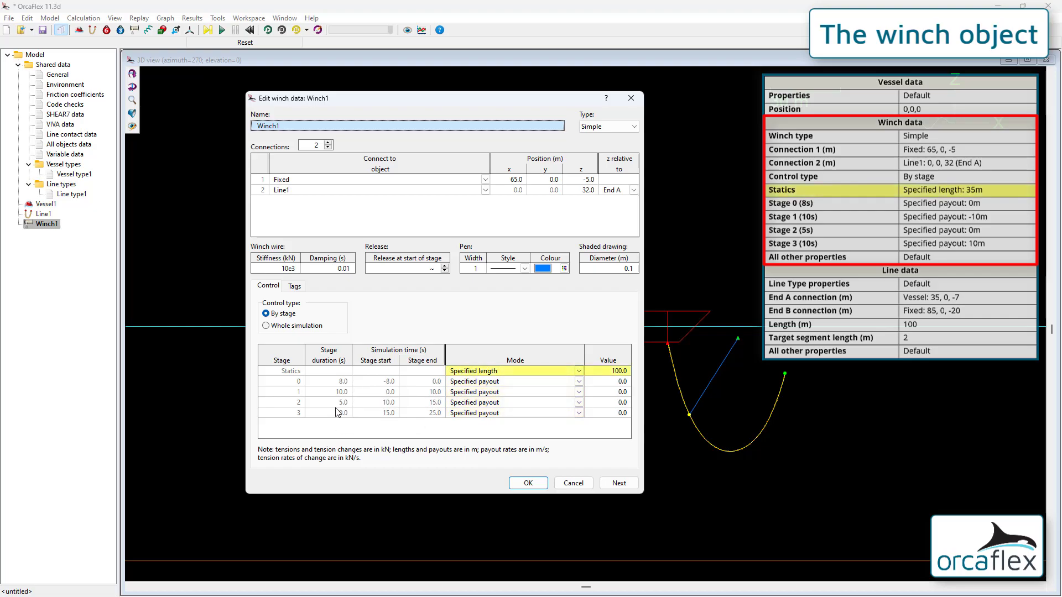
{"action": "left_click", "coordinate": [607, 371]}
{"action": "type", "text": "35"}
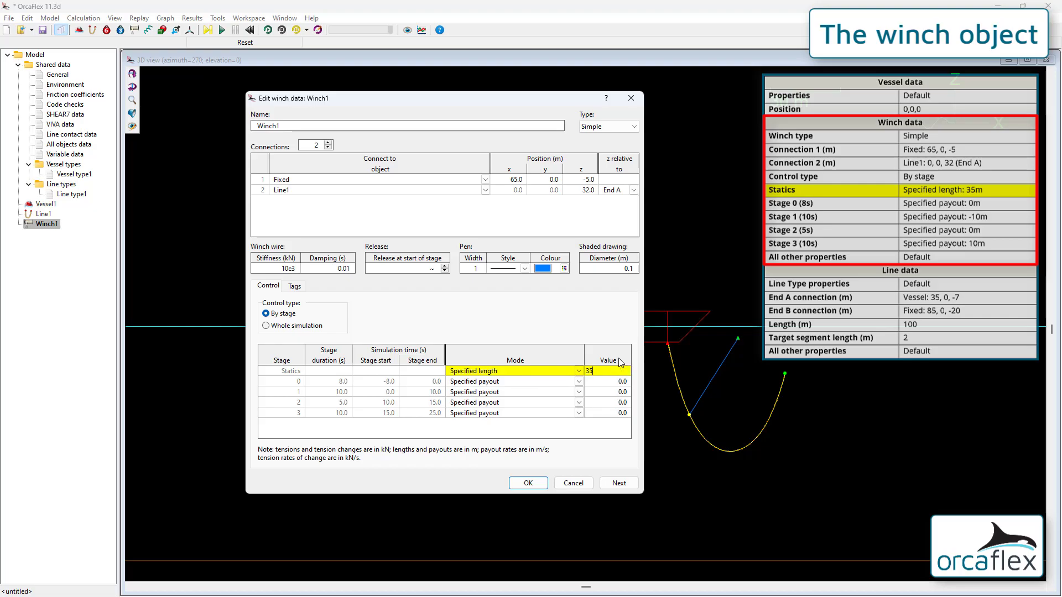
{"action": "key", "text": "Return"}
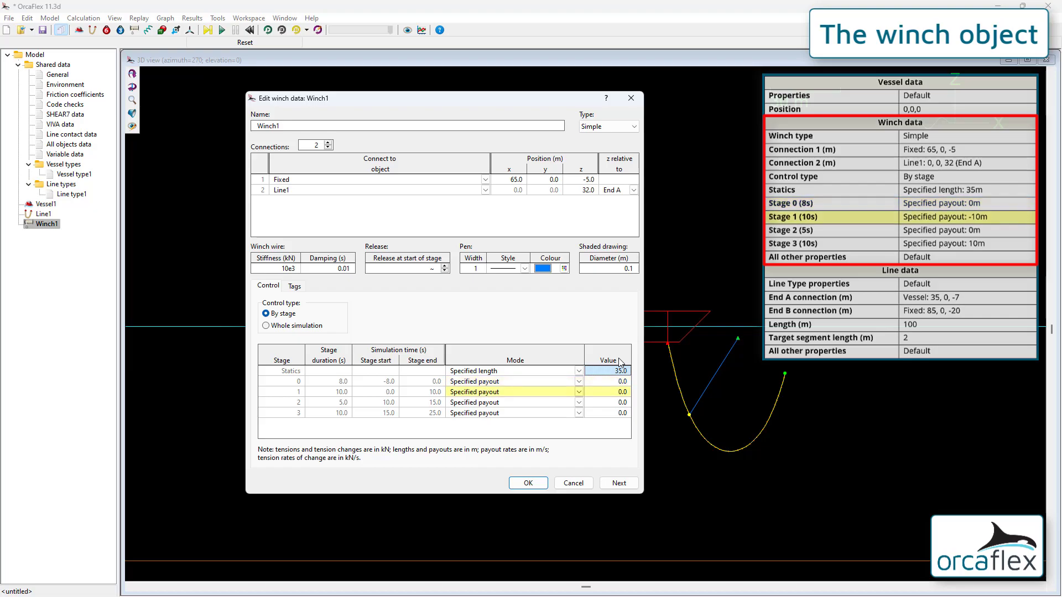
- Set the winch's specified payout to -10 m in stage 1 and 10 m in stage 3, and accept the winch data
{"action": "left_click", "coordinate": [615, 392]}
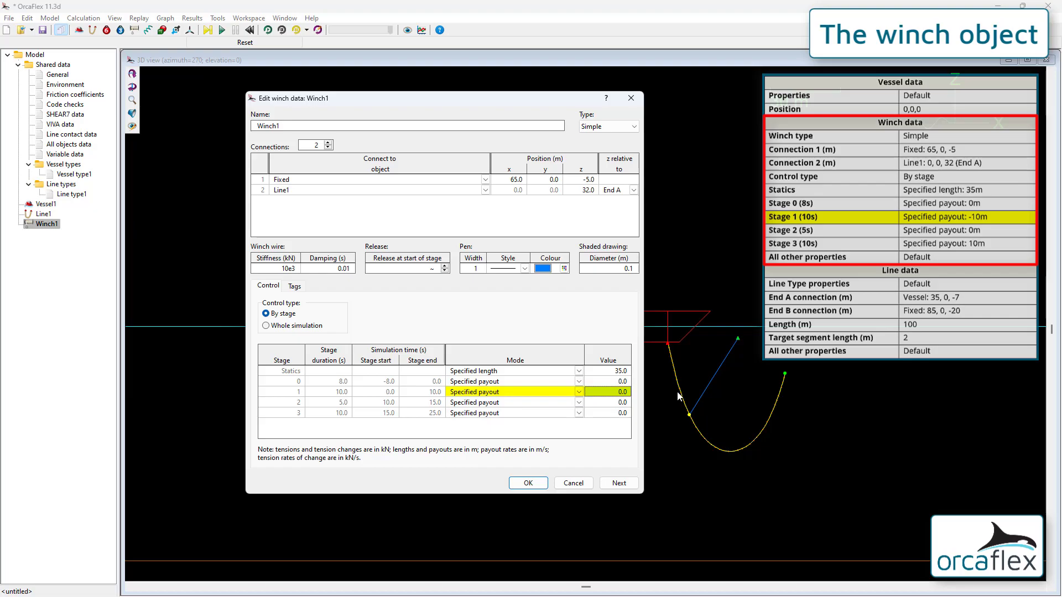
{"action": "type", "text": "-10"}
{"action": "key", "text": "Return"}
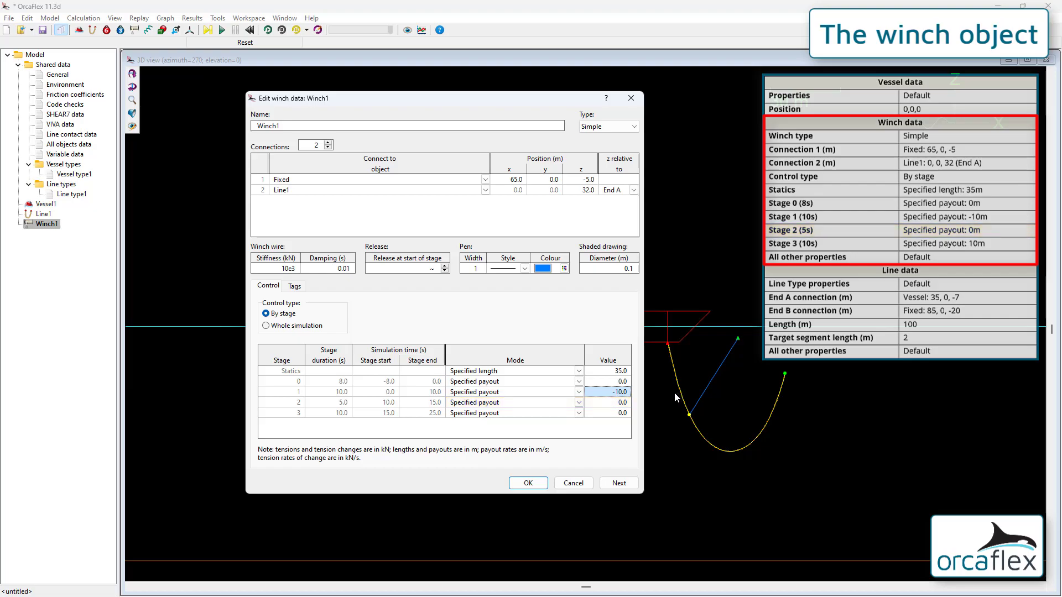
{"action": "left_click", "coordinate": [610, 413]}
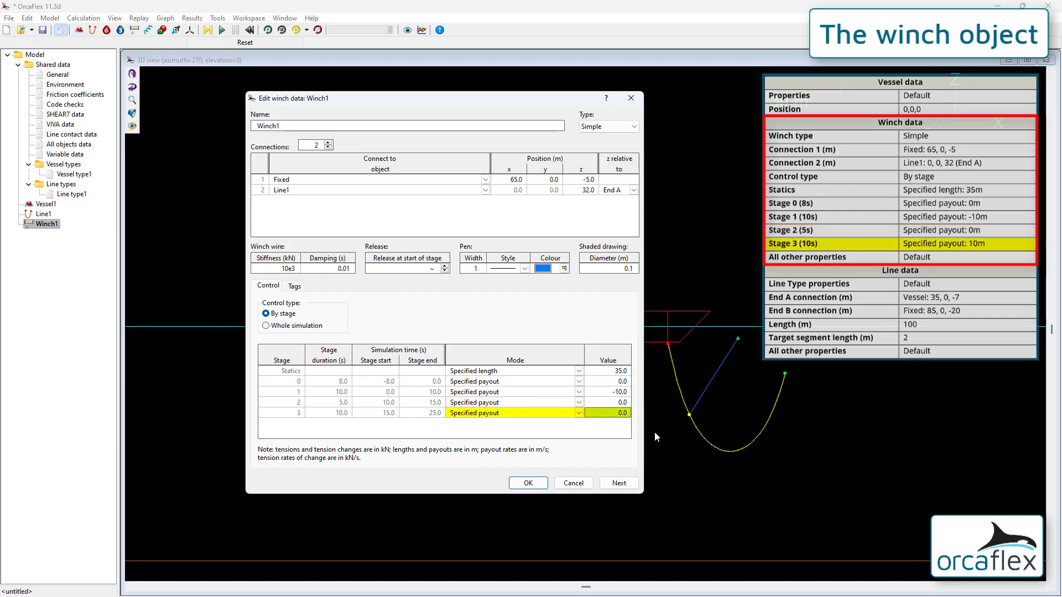
{"action": "type", "text": "10"}
{"action": "key", "text": "Return"}
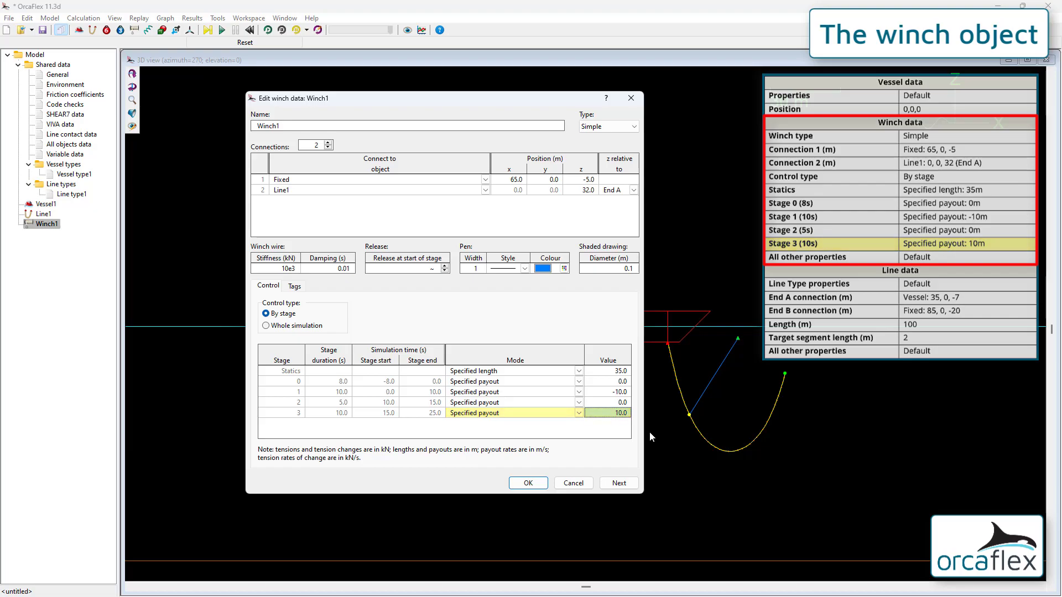
{"action": "left_click", "coordinate": [528, 483]}
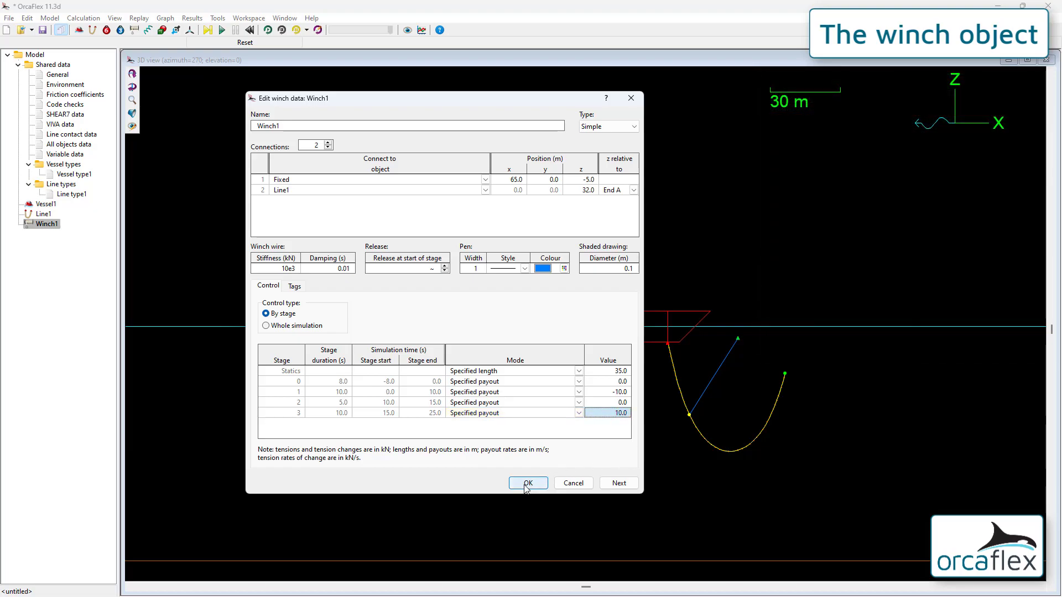
- Run the dynamic simulation and replay the resulting motion in the 3D view
{"action": "left_click", "coordinate": [221, 31]}
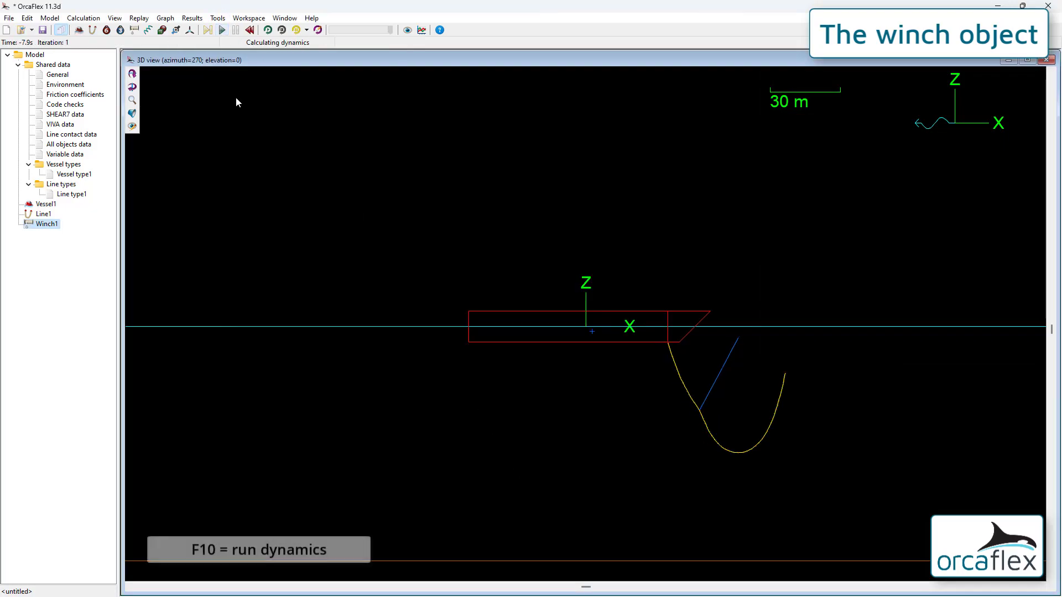
{"action": "left_click", "coordinate": [268, 31]}
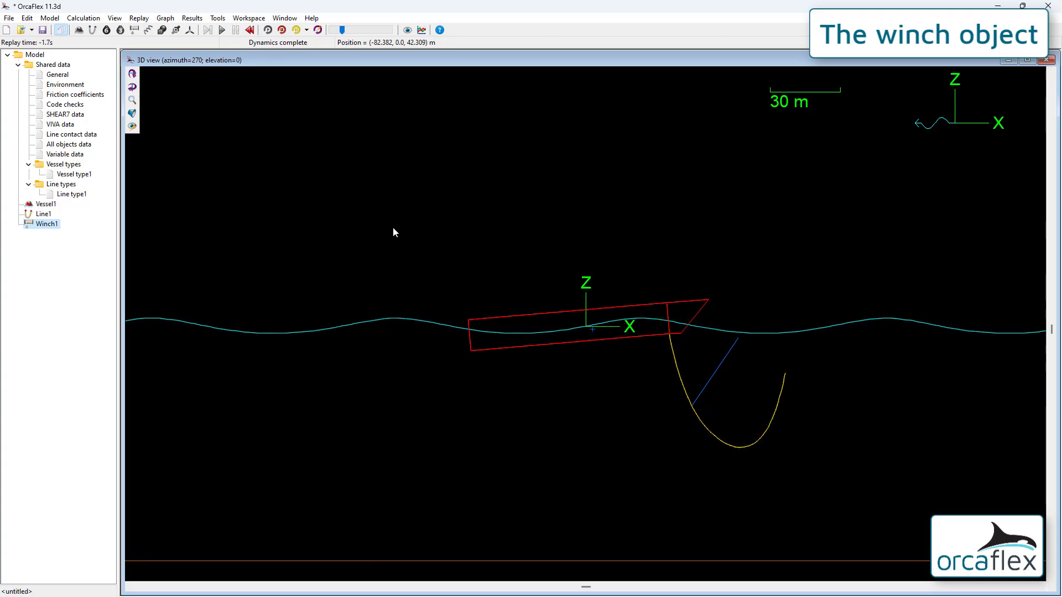
{"action": "key", "text": "ctrl+t"}
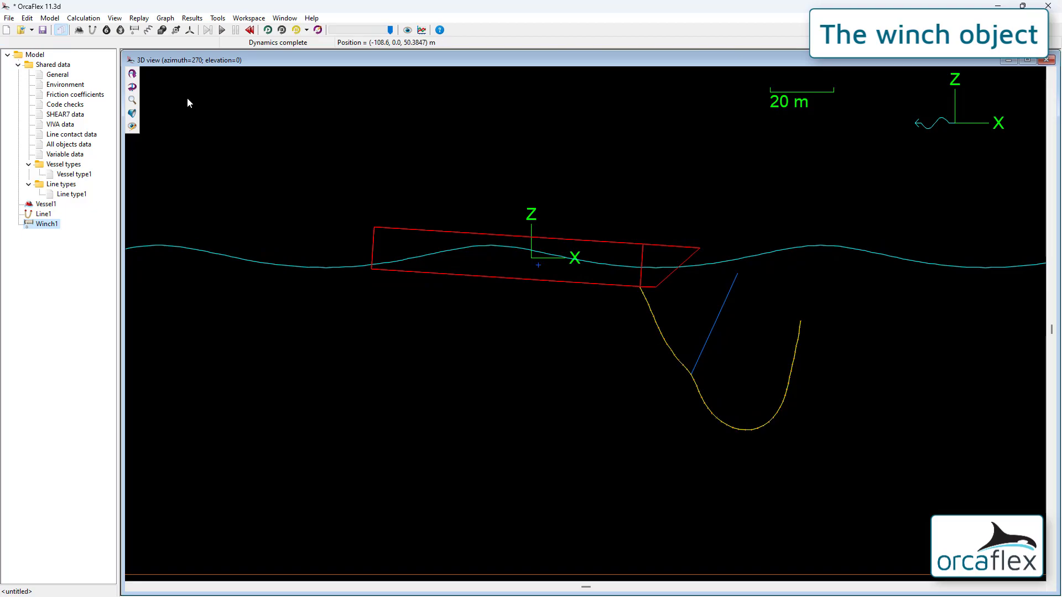
- Save the completed simulation under the file name payout
{"action": "left_click", "coordinate": [42, 30]}
{"action": "type", "text": "payout"}
{"action": "key", "text": "Return"}
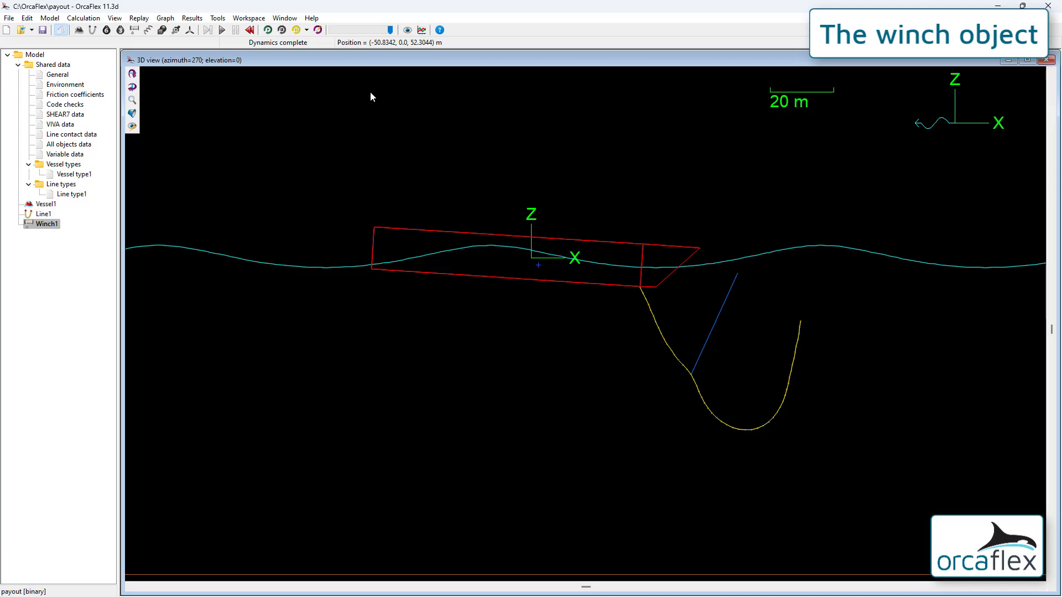
- Plot whole-simulation time histories of Winch1's tension, length and velocity, and close the results selection
{"action": "left_click", "coordinate": [422, 30]}
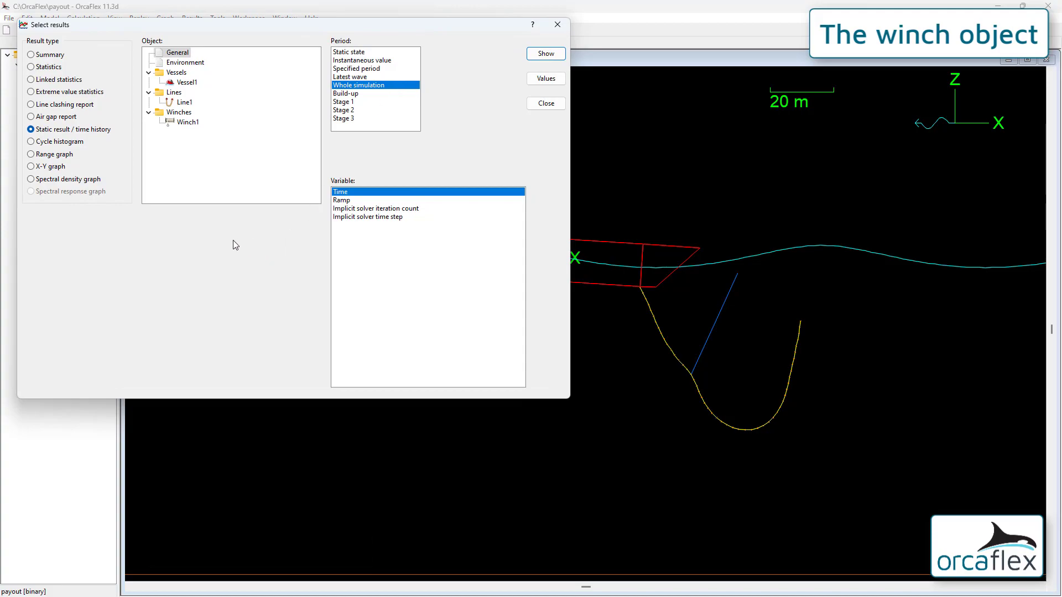
{"action": "left_click", "coordinate": [190, 122]}
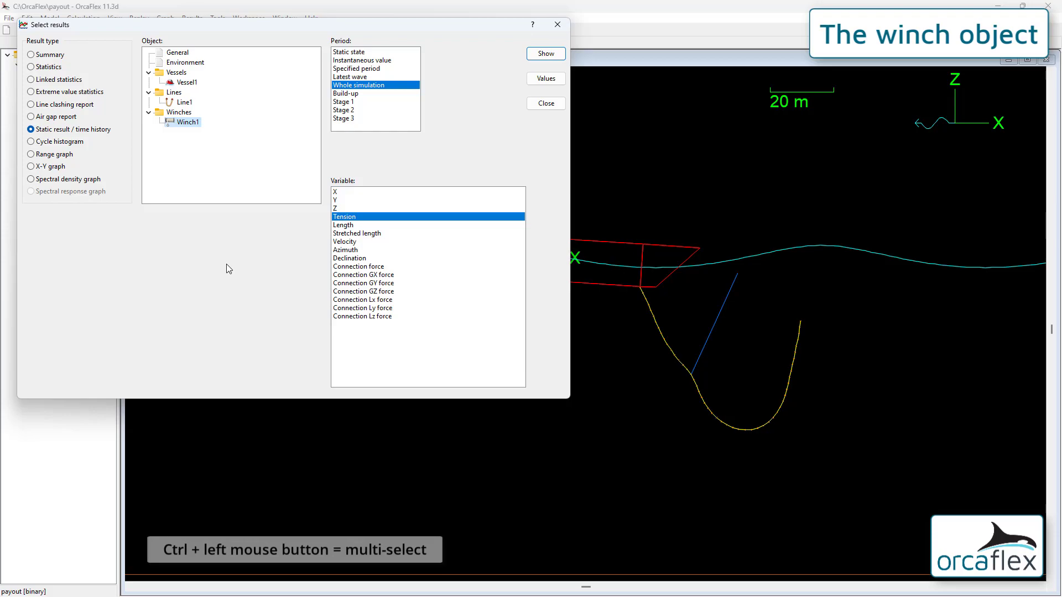
{"action": "left_click", "coordinate": [349, 225], "text": "ctrl"}
{"action": "left_click", "coordinate": [349, 242], "text": "ctrl"}
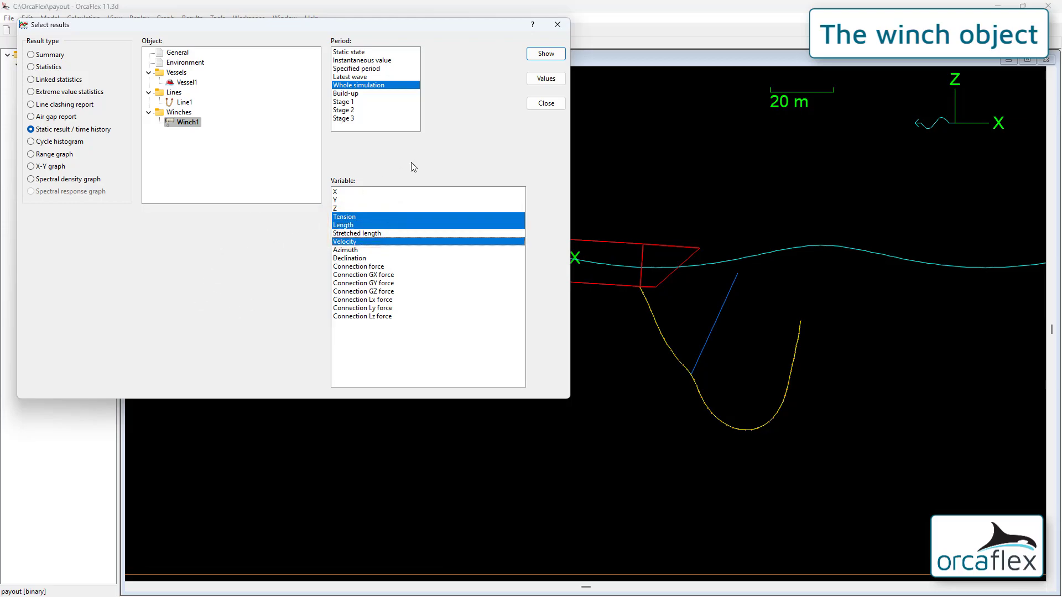
{"action": "left_click", "coordinate": [545, 53]}
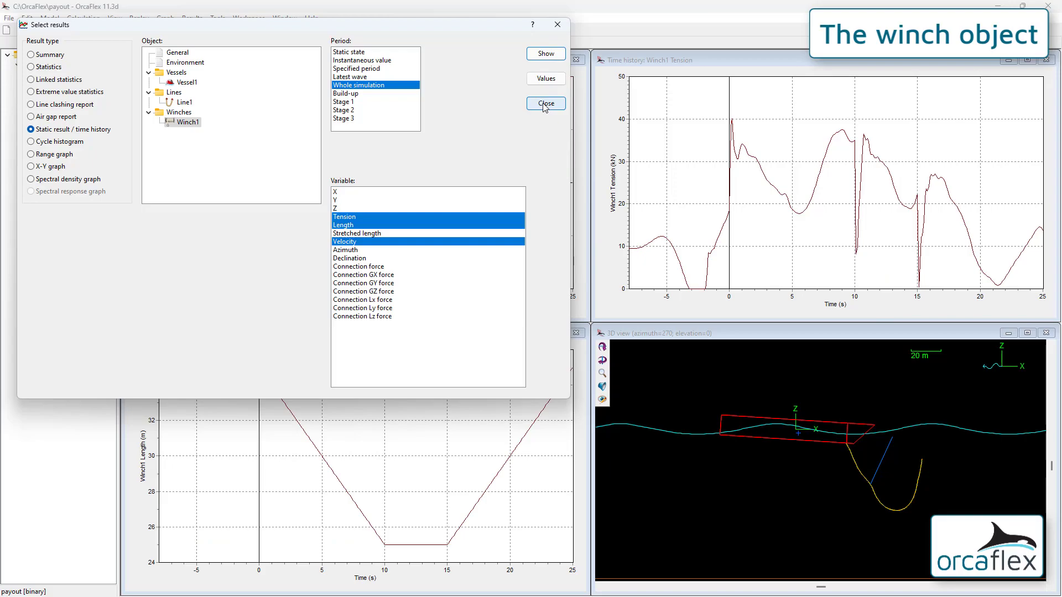
{"action": "left_click", "coordinate": [545, 105]}
- Save the current layout of graphs and 3D view as a workspace named Results
{"action": "mouse_move", "coordinate": [433, 200]}
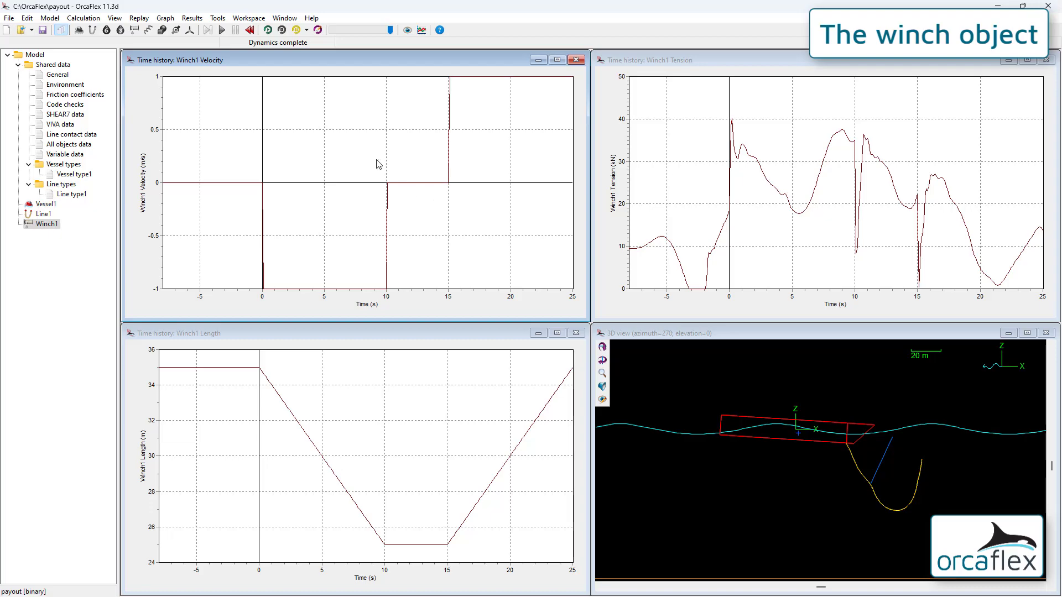
{"action": "mouse_move", "coordinate": [293, 107]}
{"action": "left_click", "coordinate": [253, 20]}
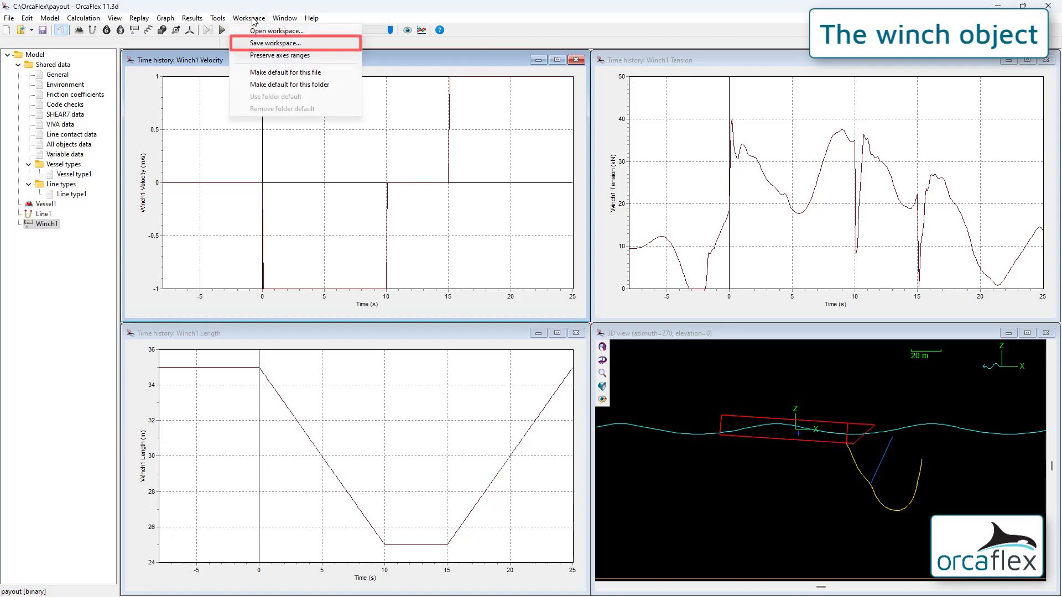
{"action": "left_click", "coordinate": [263, 44]}
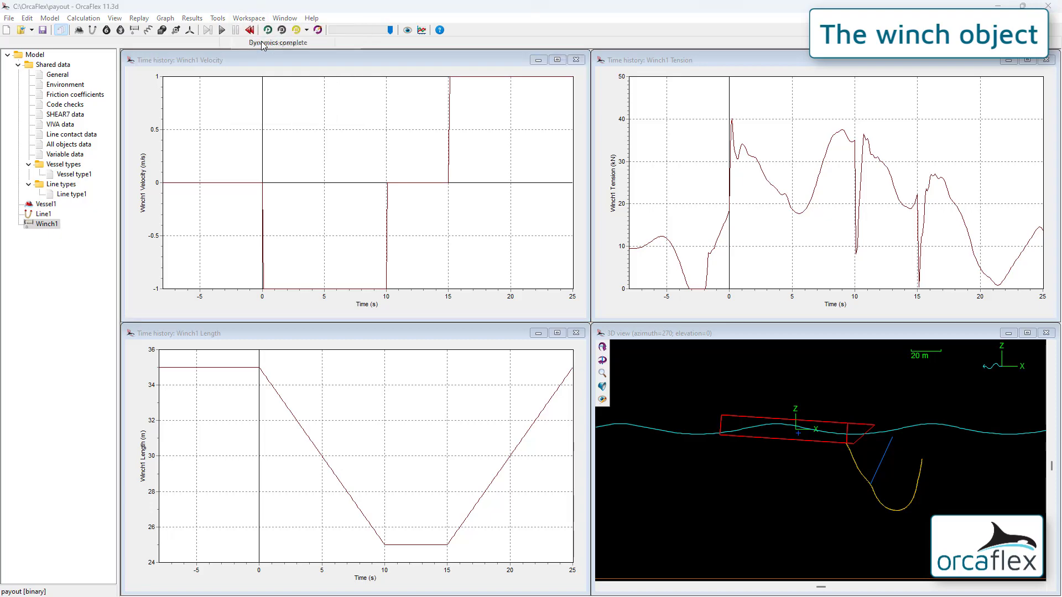
{"action": "type", "text": "Results"}
{"action": "key", "text": "Return"}
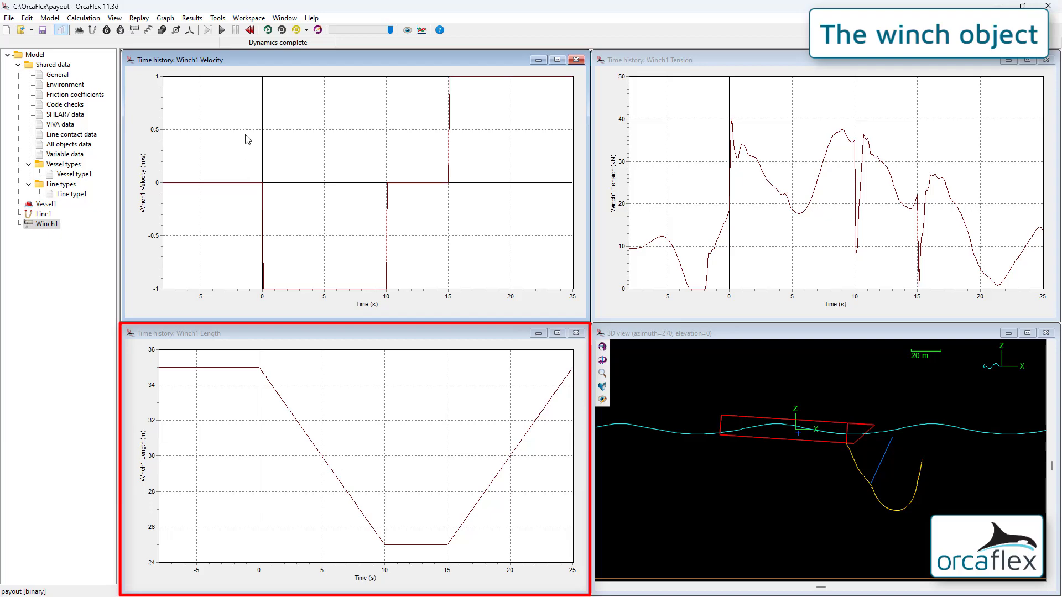
- Replay the simulation alongside the winch's velocity, length and tension time histories, and reset the model
{"action": "left_click", "coordinate": [281, 29]}
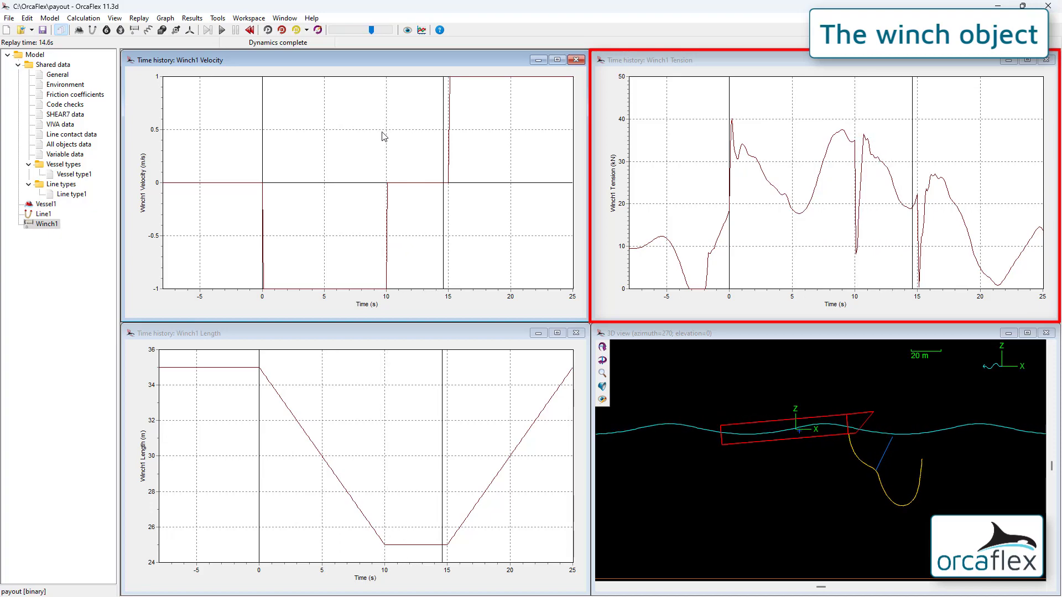
{"action": "left_click", "coordinate": [281, 30]}
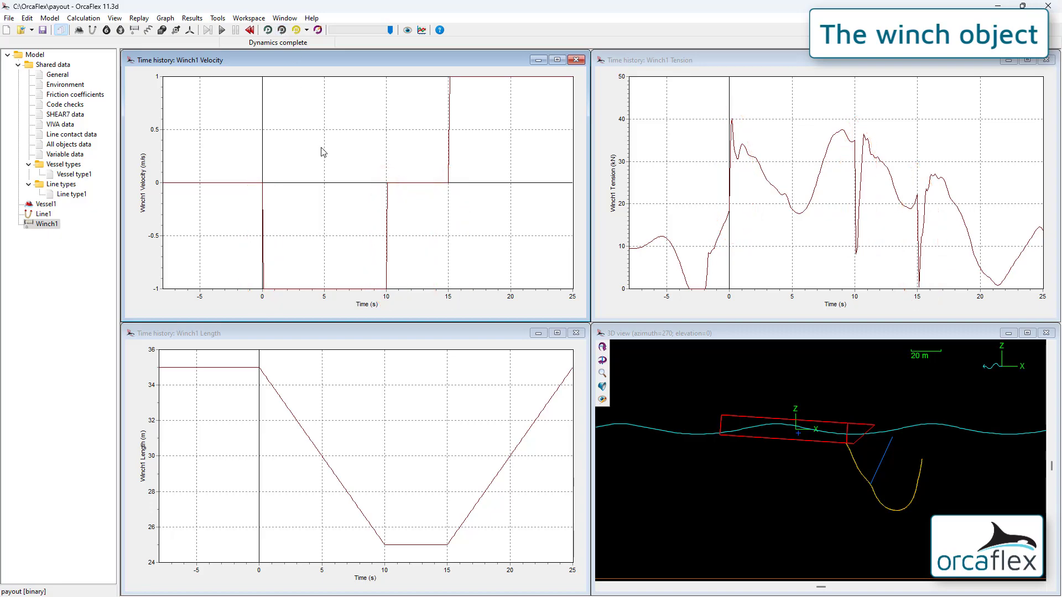
{"action": "mouse_move", "coordinate": [321, 148]}
{"action": "mouse_move", "coordinate": [391, 172]}
{"action": "left_click", "coordinate": [250, 31]}
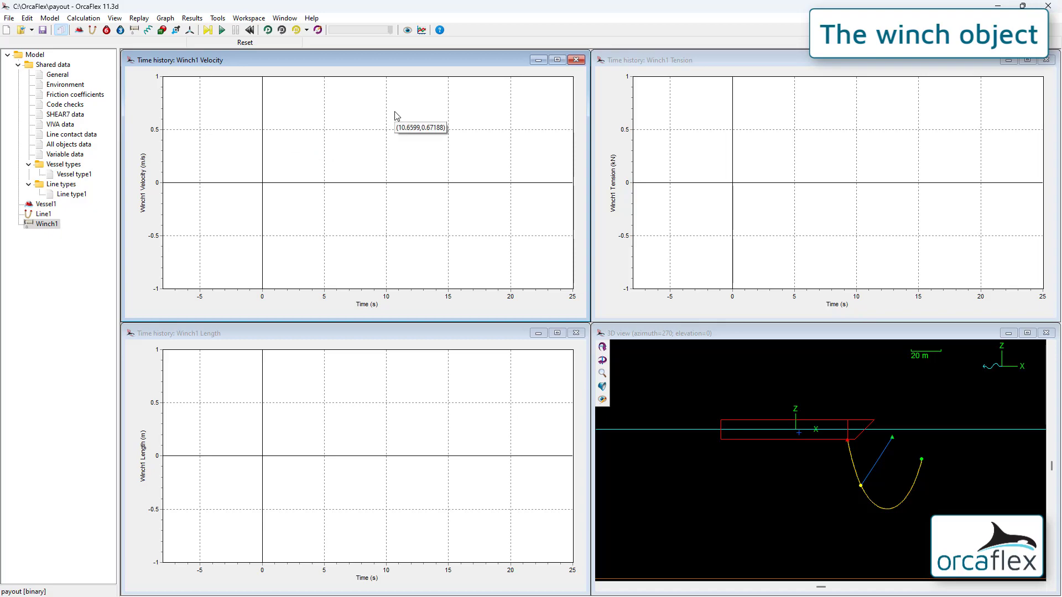
- Close Winch1's velocity, length and tension time history graphs, leaving only the 3D view open
{"action": "left_click", "coordinate": [576, 60]}
{"action": "left_click", "coordinate": [576, 59]}
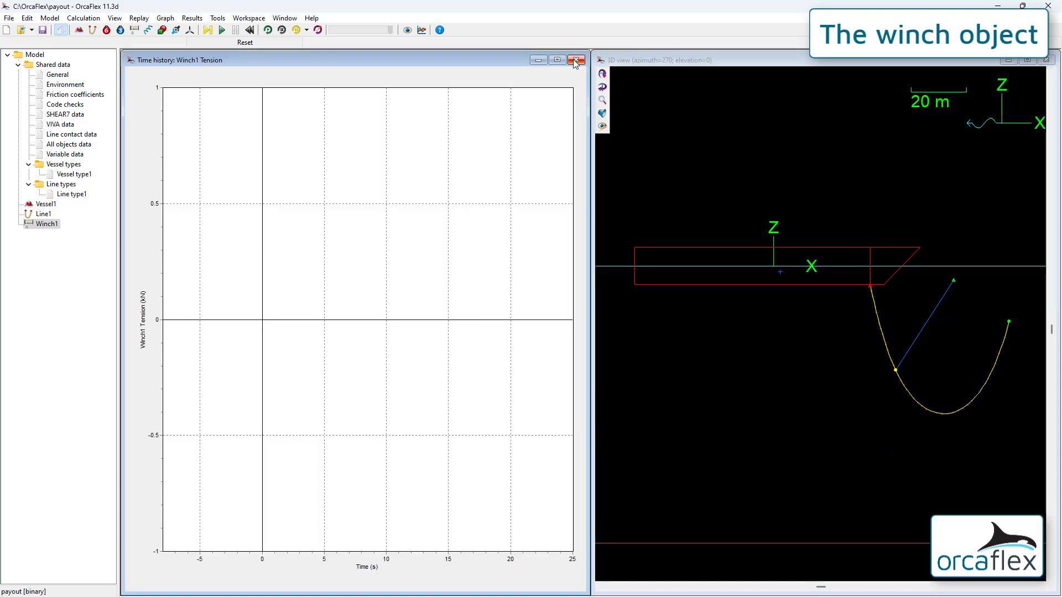
{"action": "left_click", "coordinate": [575, 59]}
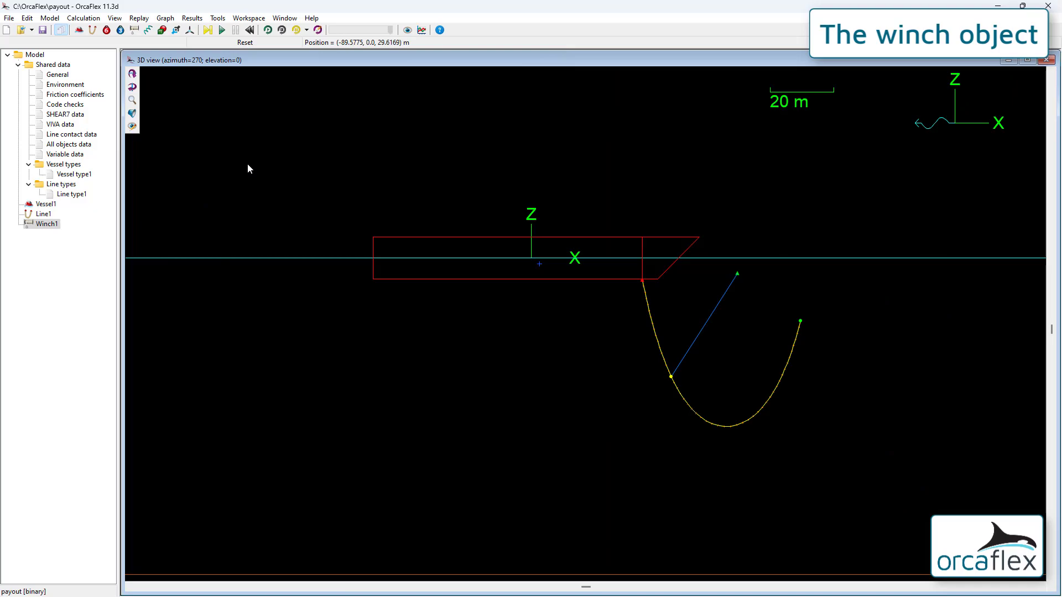
- Set Winch1's statics control mode to Specified tension with a value of 25 kN
{"action": "double_click", "coordinate": [49, 224]}
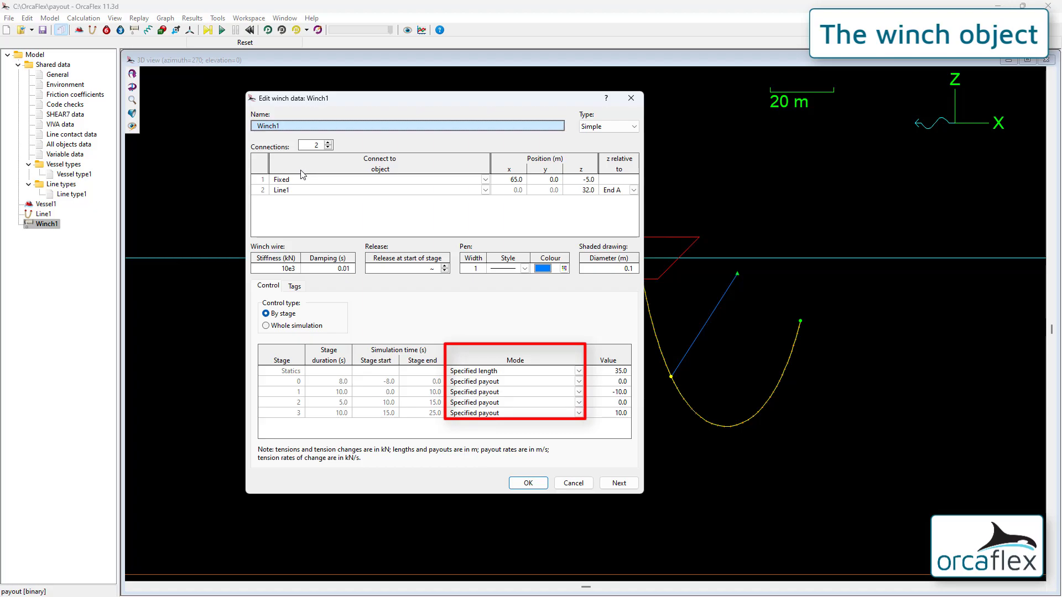
{"action": "left_click", "coordinate": [578, 371]}
{"action": "left_click", "coordinate": [555, 391]}
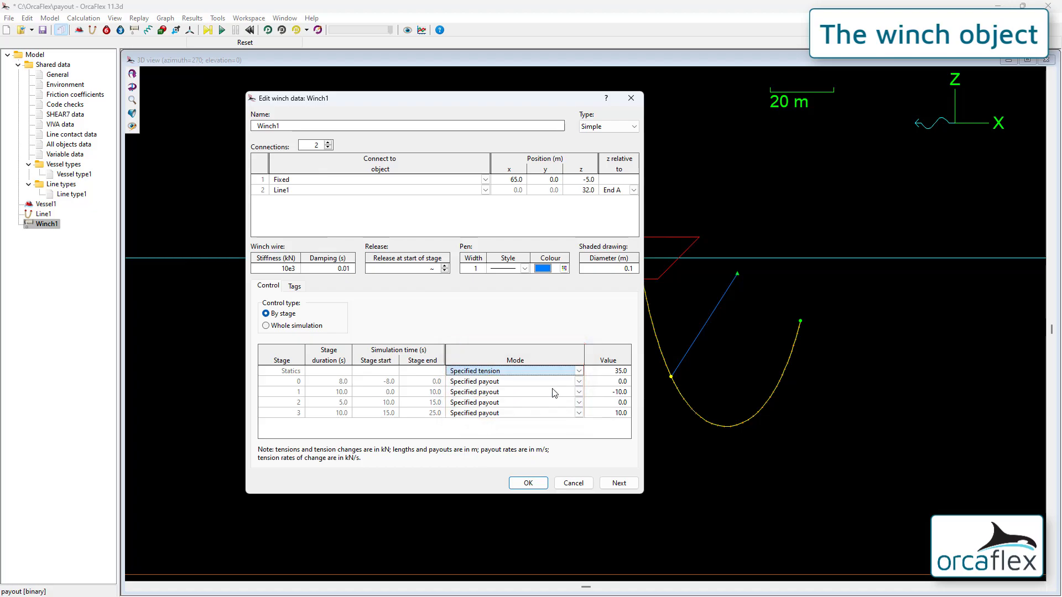
{"action": "left_click", "coordinate": [616, 374]}
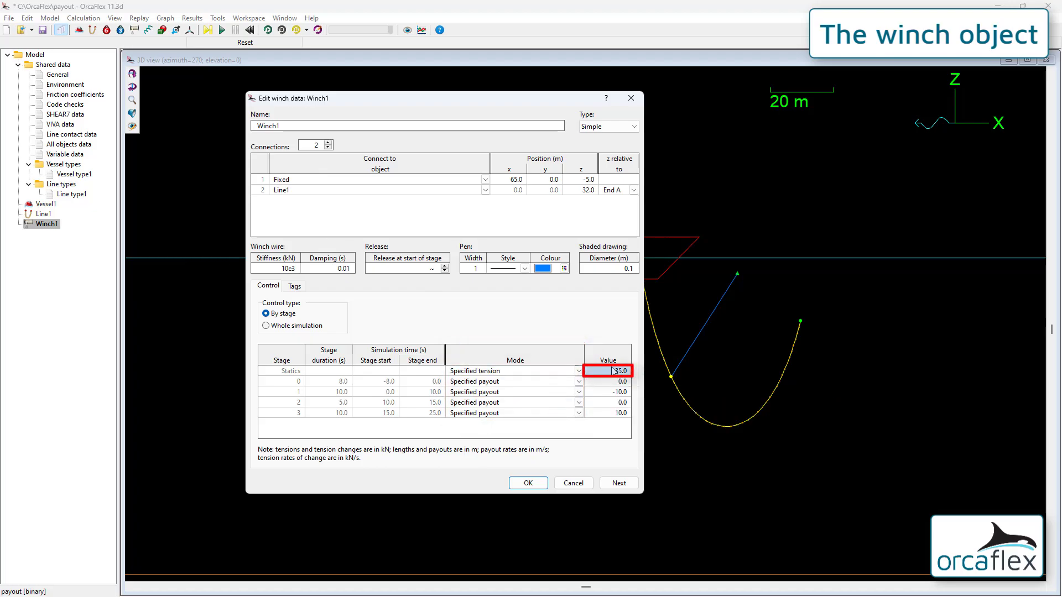
{"action": "type", "text": "25"}
{"action": "key", "text": "Return"}
- Copy the statics mode and value down to stages 0 to 3 of Winch1 and accept the winch data
{"action": "key", "text": "shift+Left"}
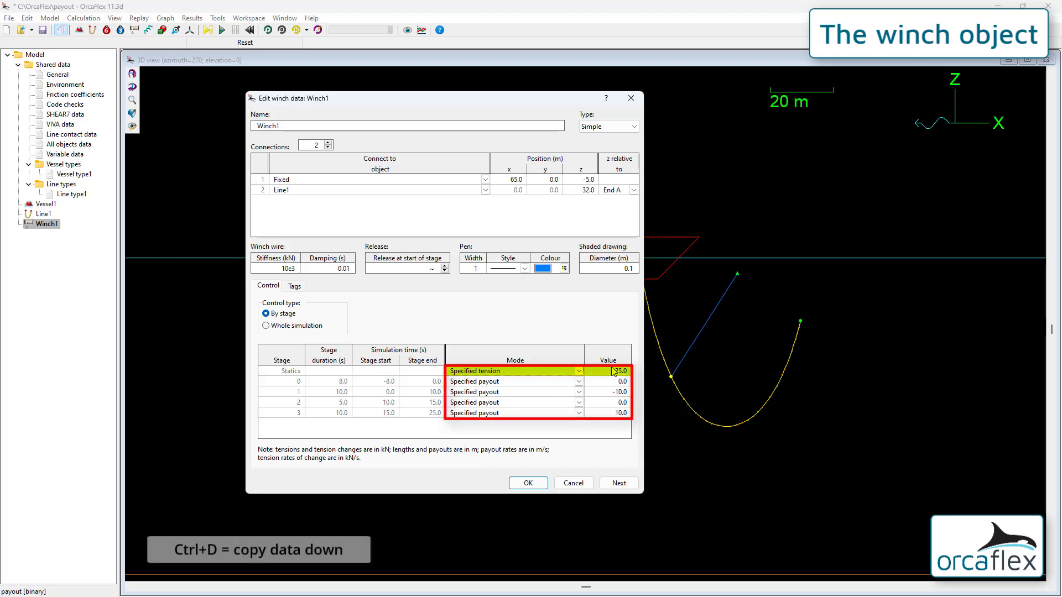
{"action": "key", "text": "shift+Down"}
{"action": "key", "text": "shift+Down"}
{"action": "key", "text": "shift+Down"}
{"action": "key", "text": "shift+Down"}
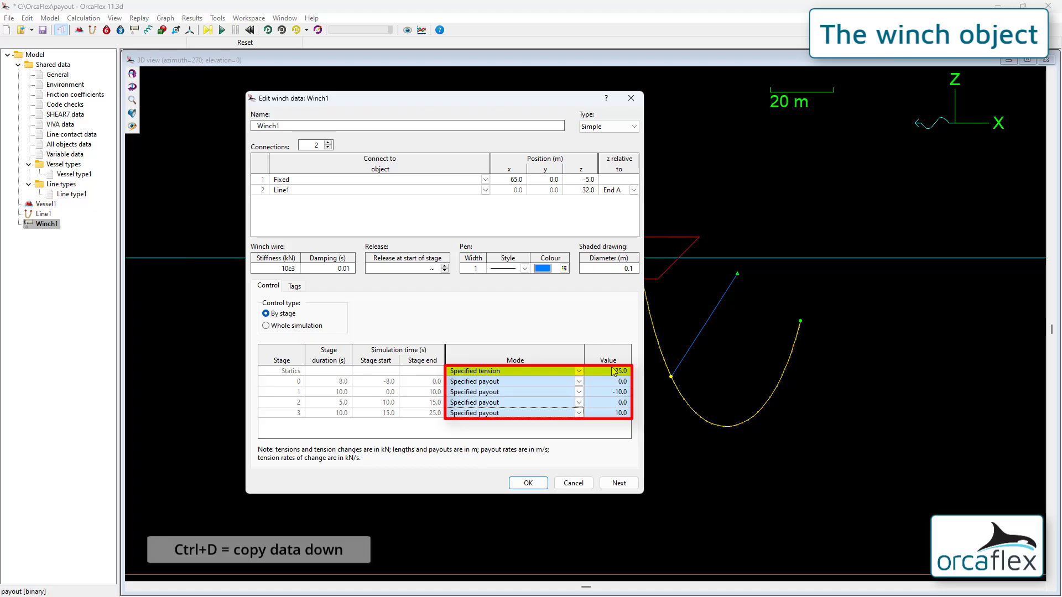
{"action": "key", "text": "ctrl+d"}
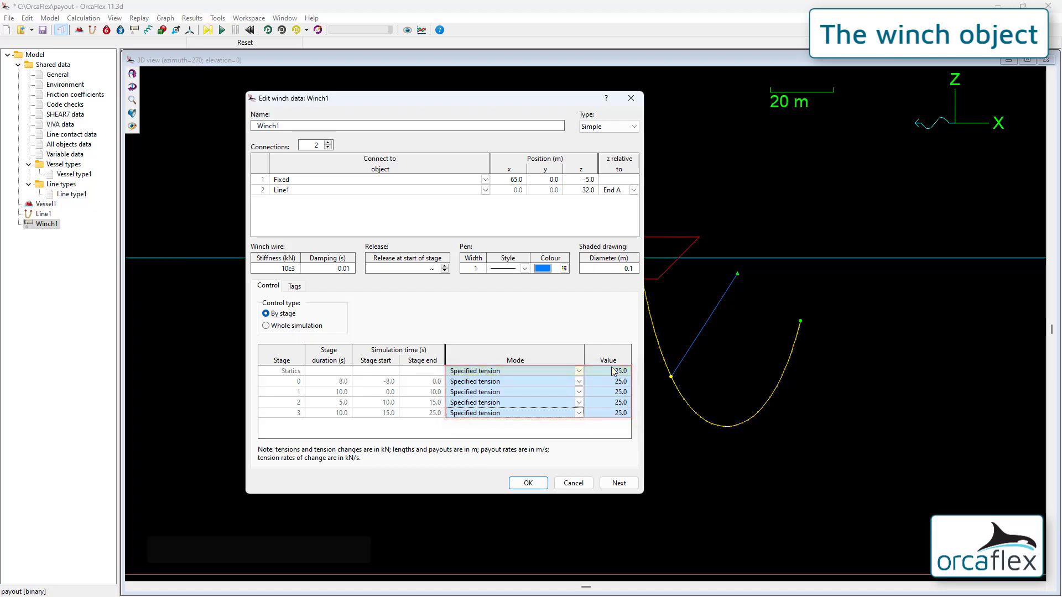
{"action": "left_click", "coordinate": [532, 484]}
- Run the dynamic simulation and save it under the file name tension
{"action": "left_click", "coordinate": [222, 30]}
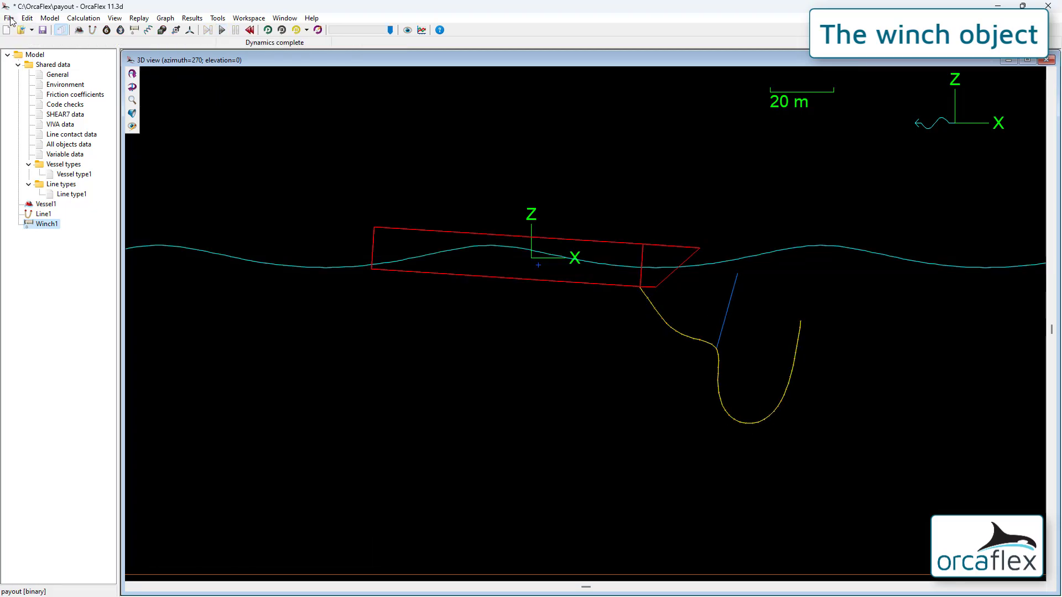
{"action": "left_click", "coordinate": [9, 18]}
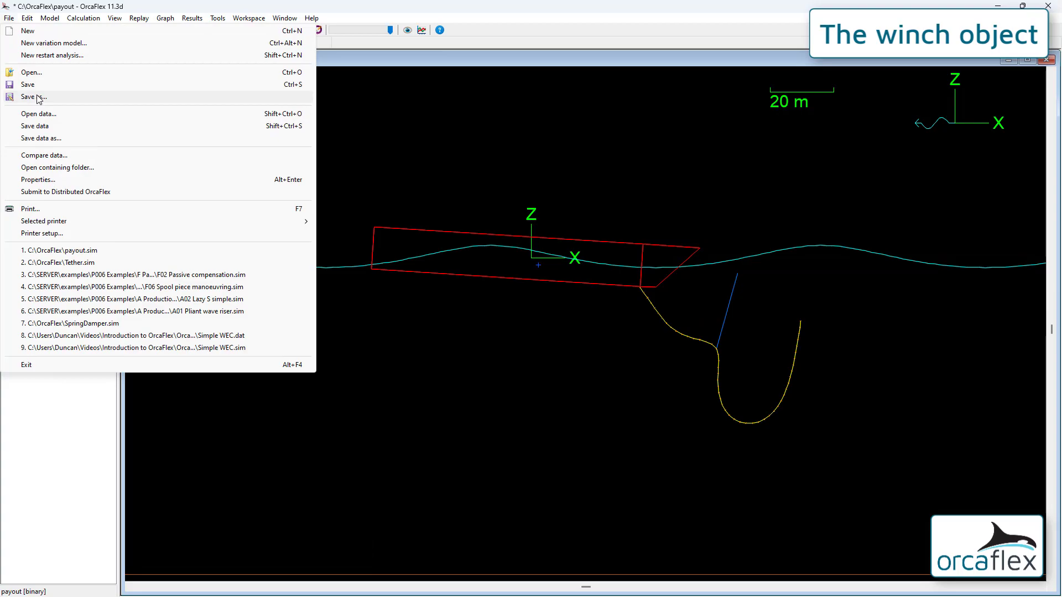
{"action": "left_click", "coordinate": [34, 97]}
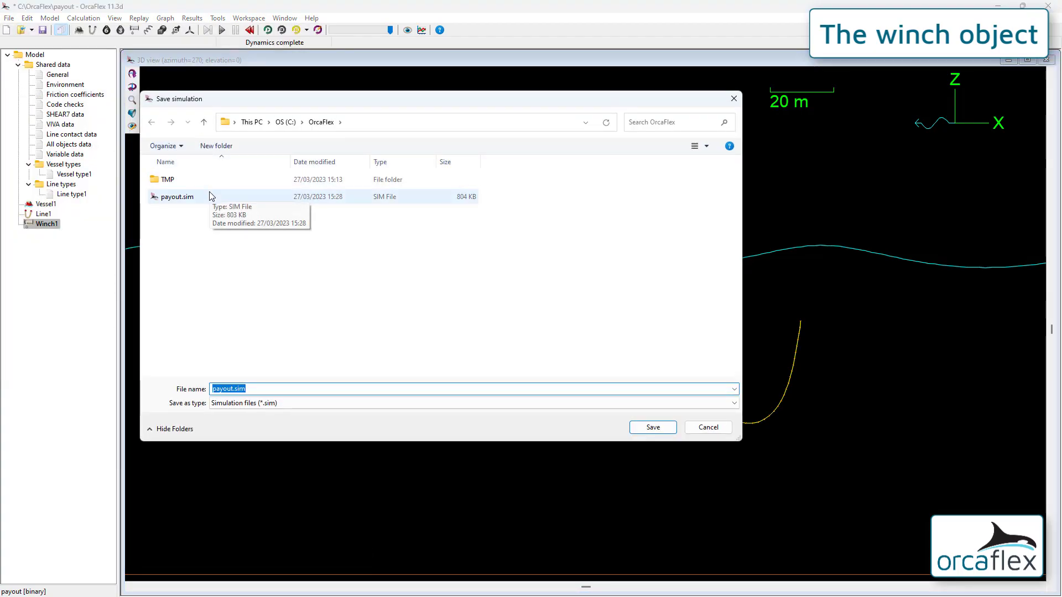
{"action": "type", "text": "tension"}
{"action": "key", "text": "Return"}
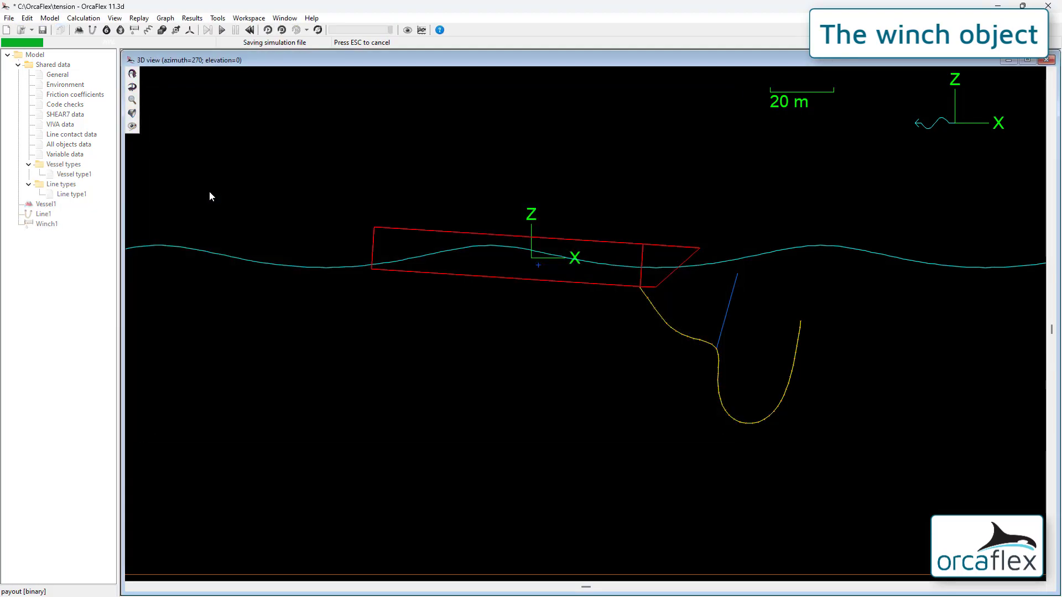
- Load the Results workspace and replay the simulation alongside the winch's velocity, tension and length time histories
{"action": "left_click", "coordinate": [268, 31]}
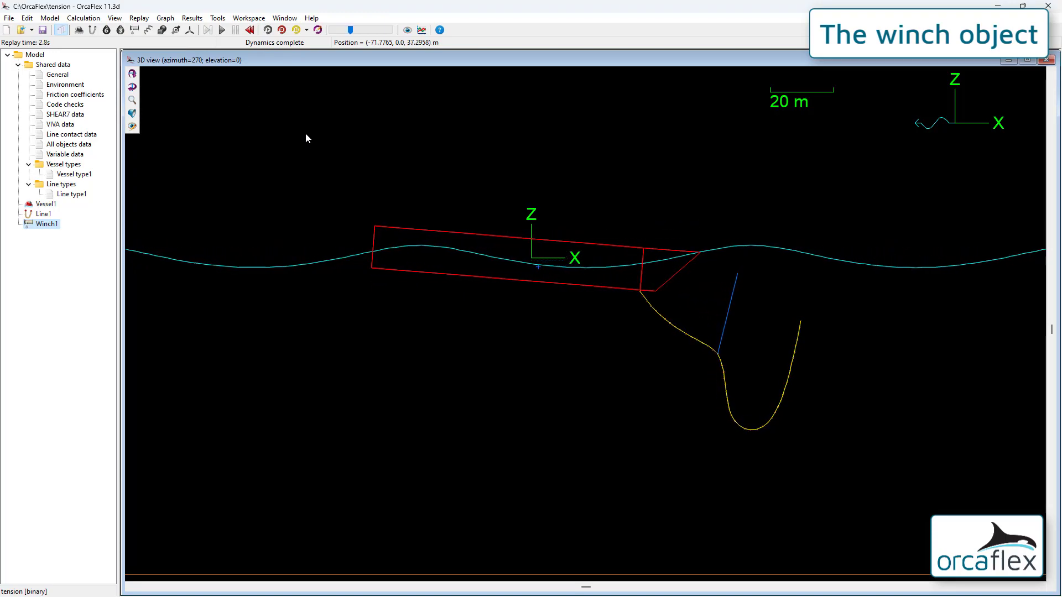
{"action": "left_click", "coordinate": [249, 18]}
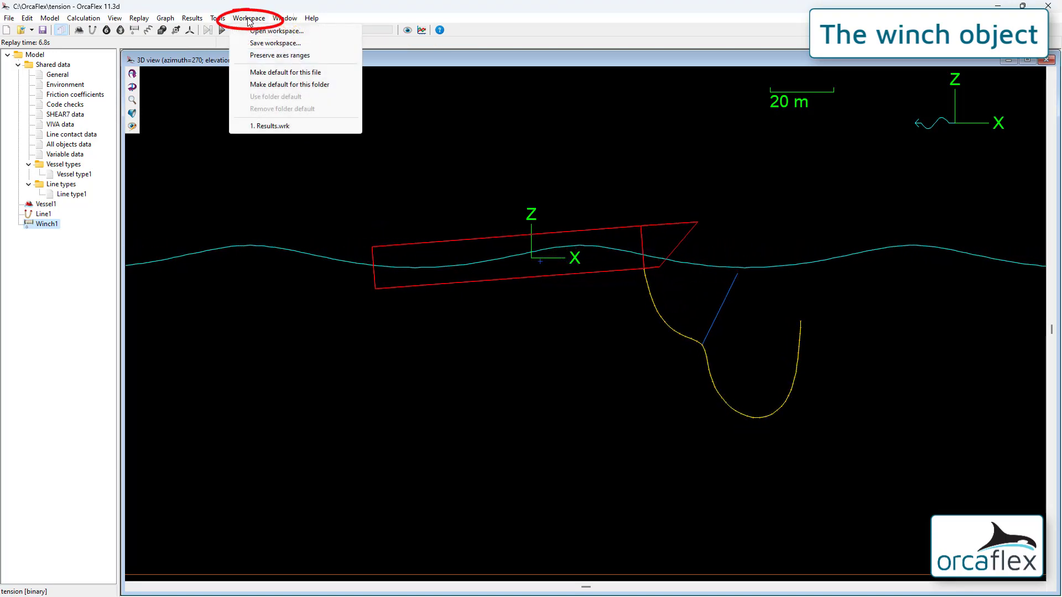
{"action": "left_click", "coordinate": [273, 126]}
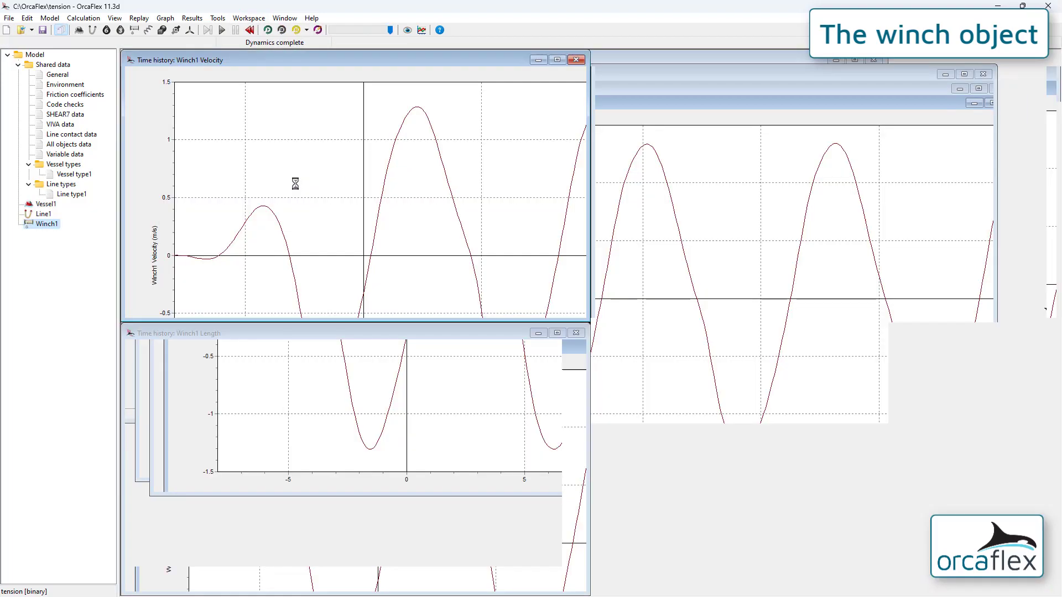
{"action": "mouse_move", "coordinate": [280, 242]}
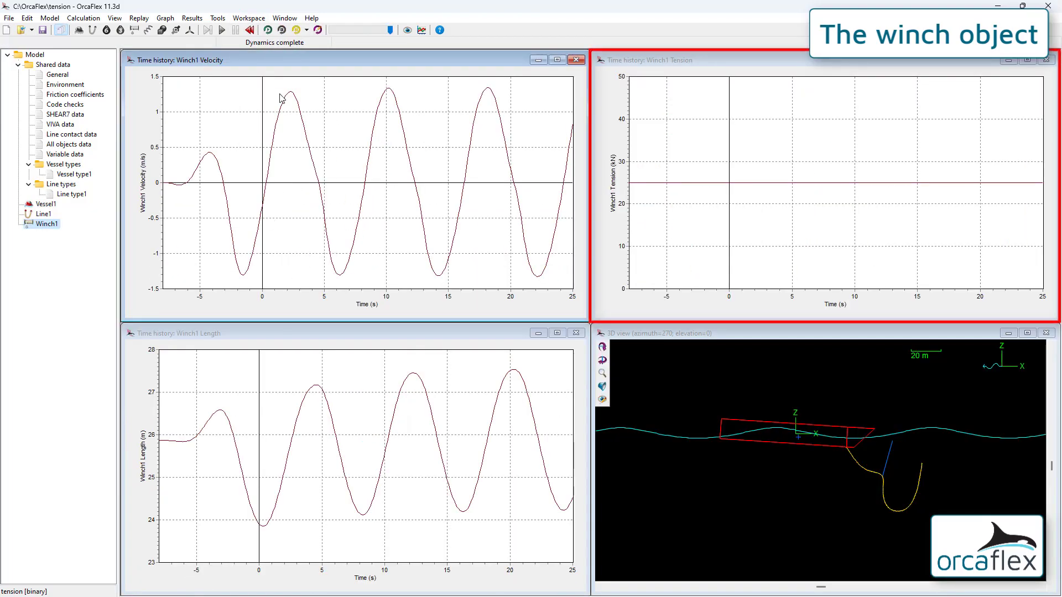
{"action": "left_click", "coordinate": [268, 30]}
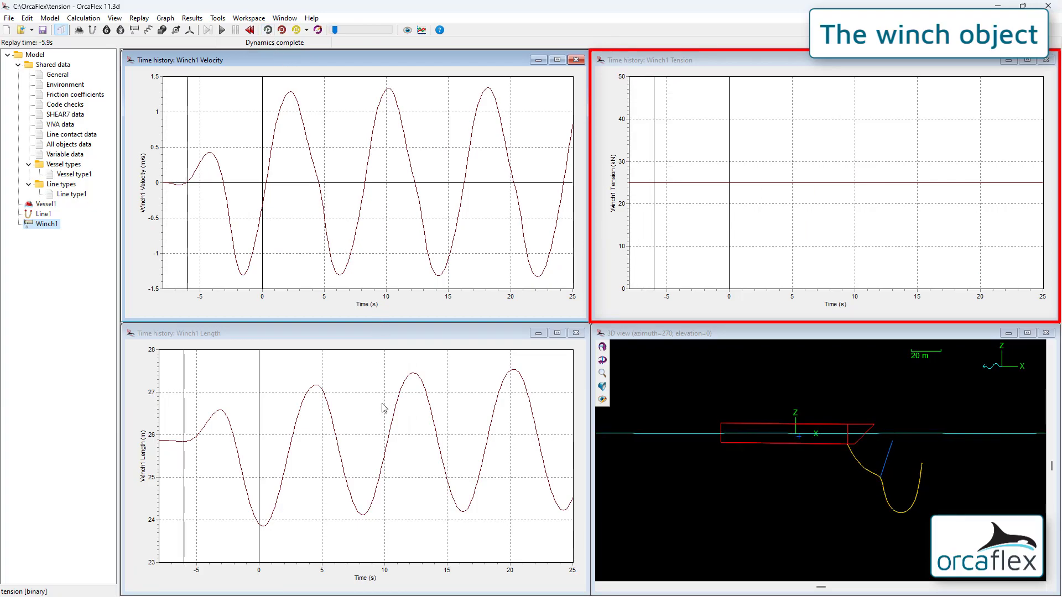
{"action": "mouse_move", "coordinate": [384, 407]}
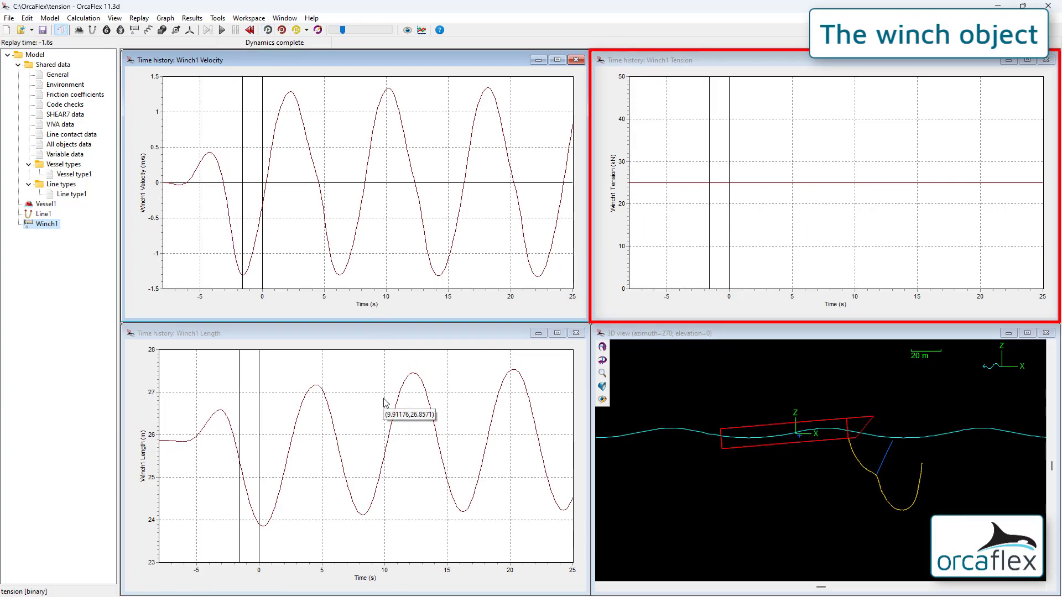
{"action": "mouse_move", "coordinate": [375, 453]}
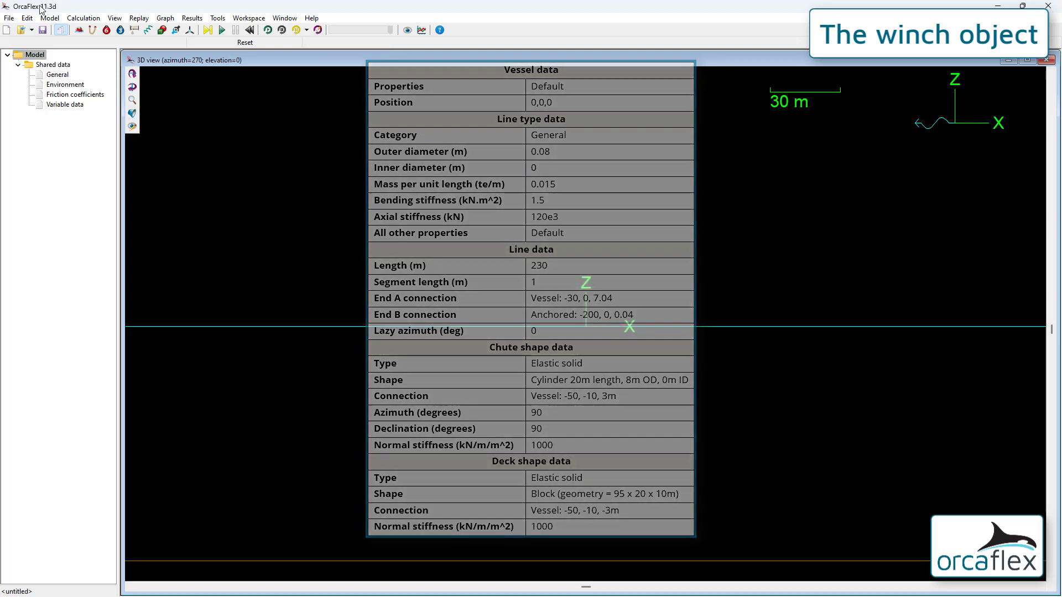
- Open the existing model file Cable pull in
{"action": "left_click", "coordinate": [21, 31]}
{"action": "left_click", "coordinate": [178, 197]}
{"action": "left_click", "coordinate": [644, 427]}
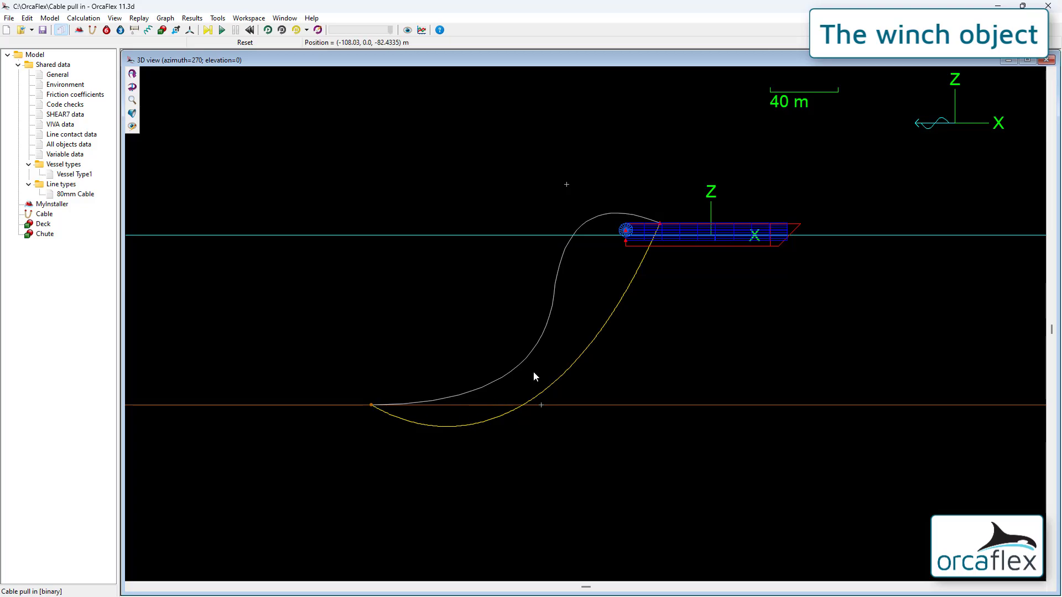
- Review the Cable line's structure, spline starting shape and statics convergence data, and calculate the model's statics
{"action": "double_click", "coordinate": [579, 362]}
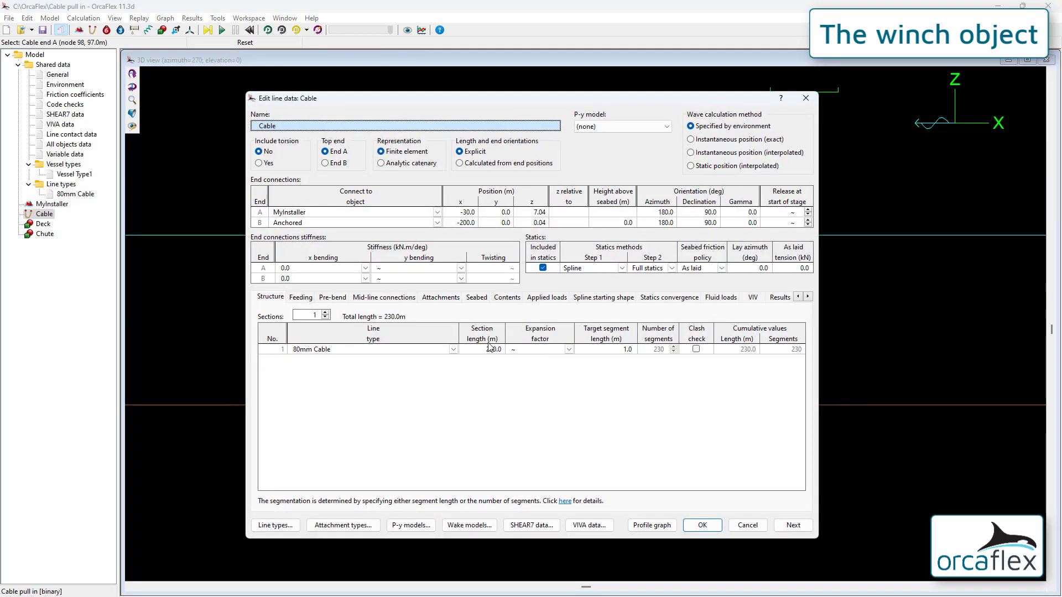
{"action": "left_click", "coordinate": [618, 299]}
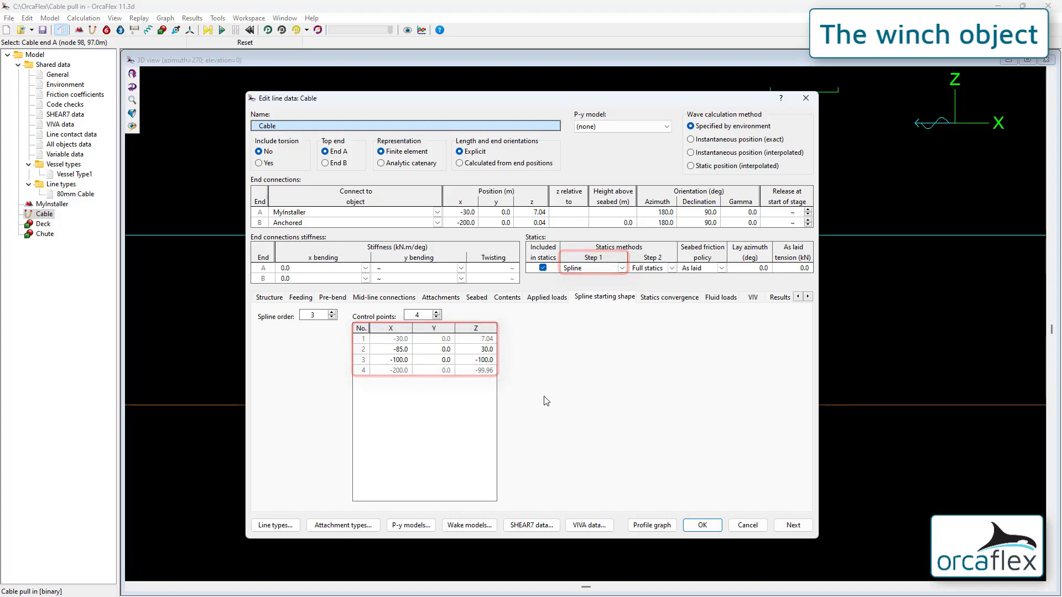
{"action": "left_click", "coordinate": [668, 299]}
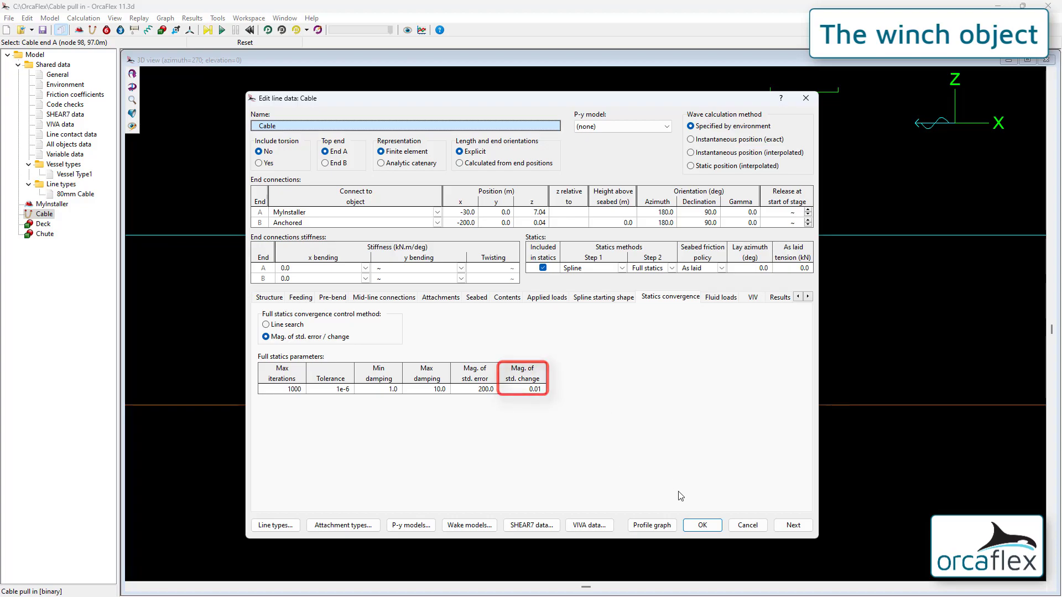
{"action": "left_click", "coordinate": [702, 525]}
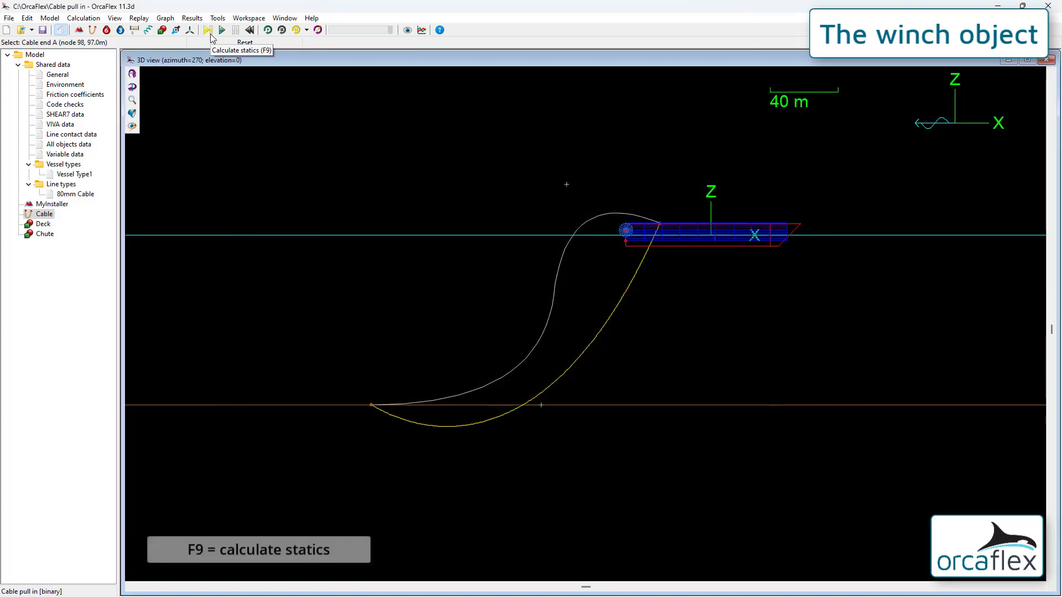
{"action": "key", "text": "F9"}
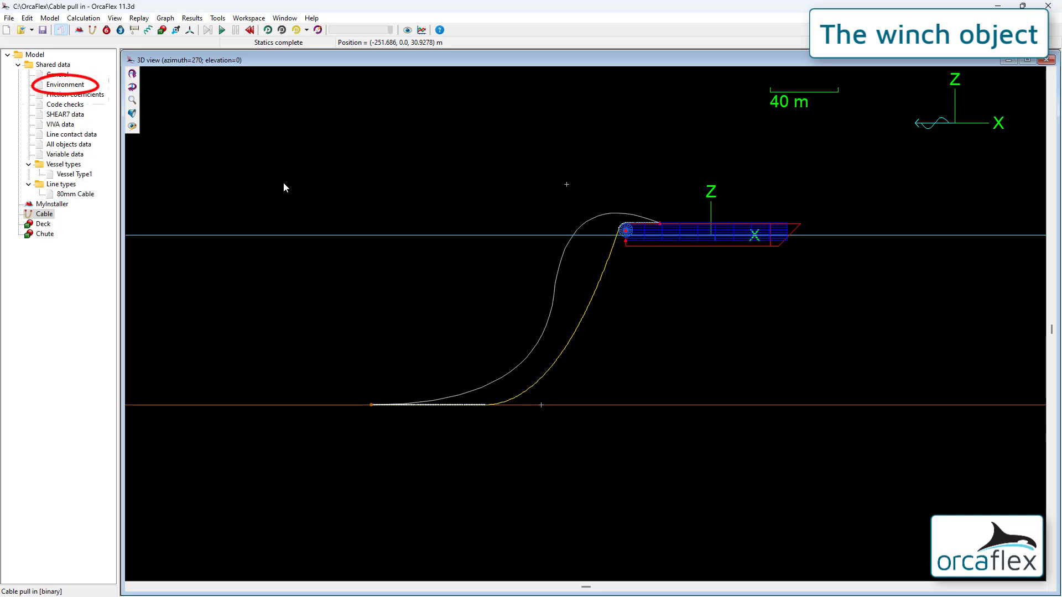
- Set the height of wave train Wave1 to 0 m in the environment data
{"action": "left_click", "coordinate": [78, 85]}
{"action": "double_click", "coordinate": [78, 85]}
{"action": "left_click", "coordinate": [361, 116]}
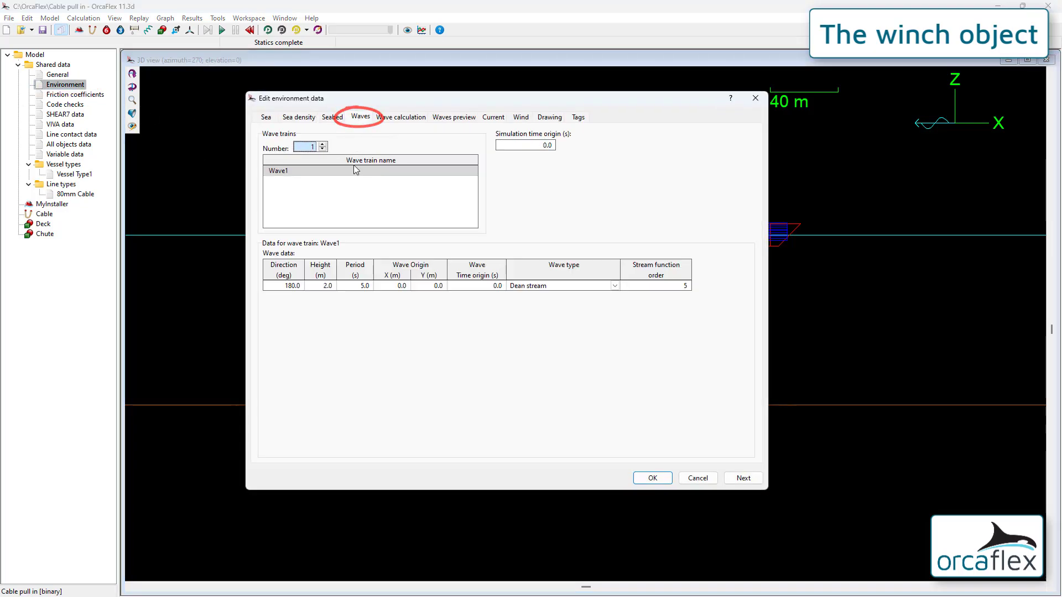
{"action": "left_click", "coordinate": [322, 286]}
{"action": "type", "text": "0"}
{"action": "key", "text": "Return"}
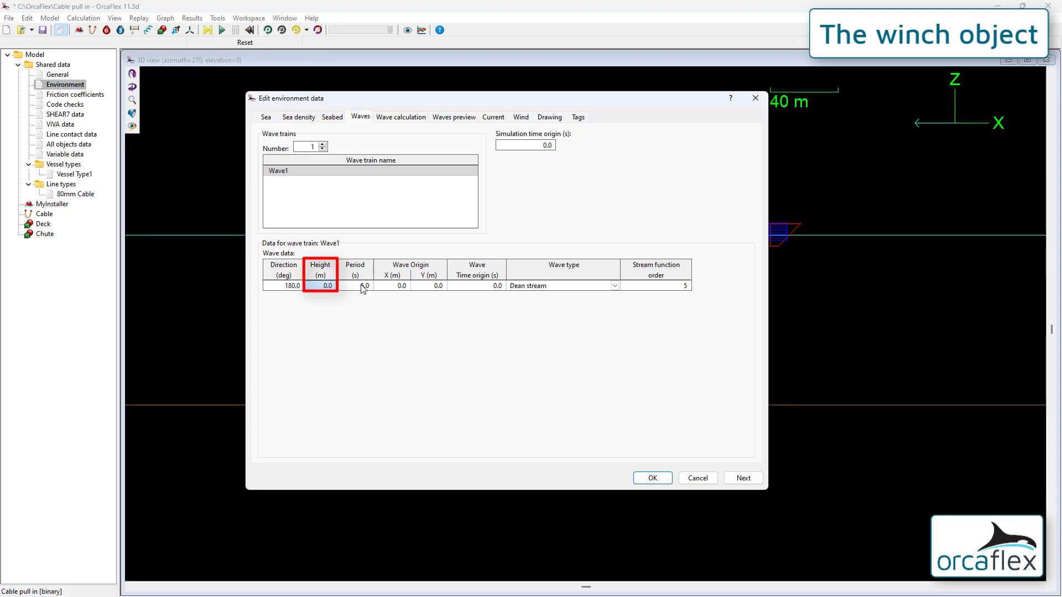
{"action": "key", "text": "Return"}
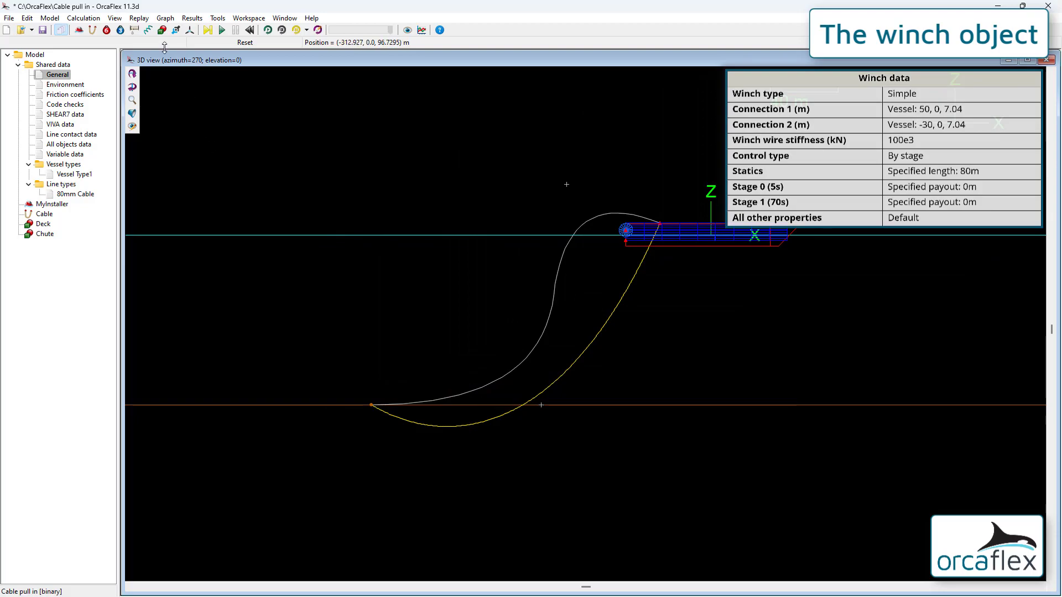
- Add a new winch to the model and connect both of its ends to MyInstaller
{"action": "left_click", "coordinate": [134, 30]}
{"action": "left_click", "coordinate": [413, 187]}
{"action": "double_click", "coordinate": [440, 160]}
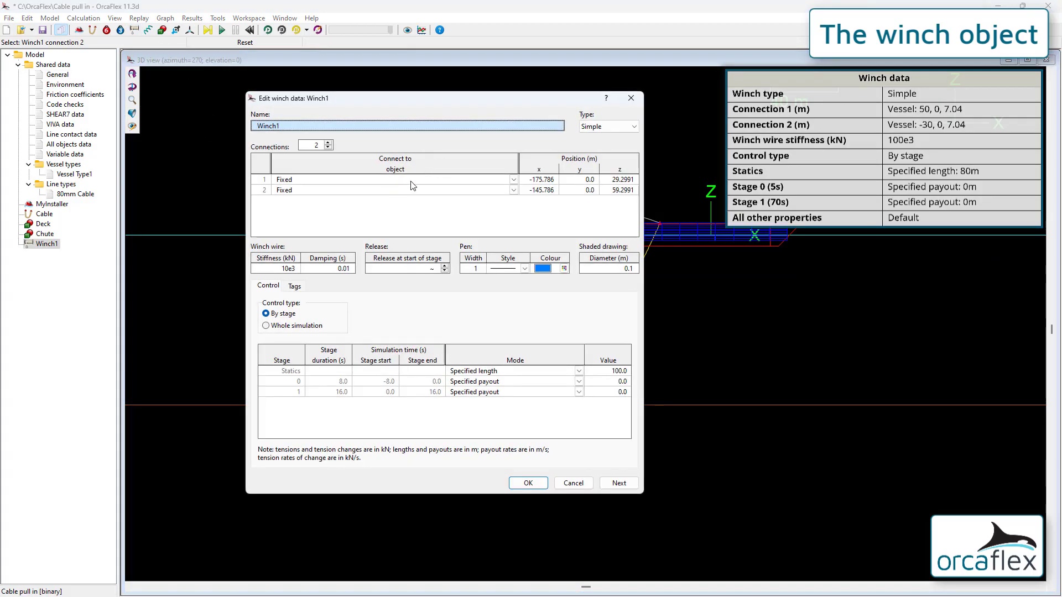
{"action": "left_click", "coordinate": [513, 180]}
{"action": "left_click", "coordinate": [448, 207]}
{"action": "key", "text": "ctrl+d"}
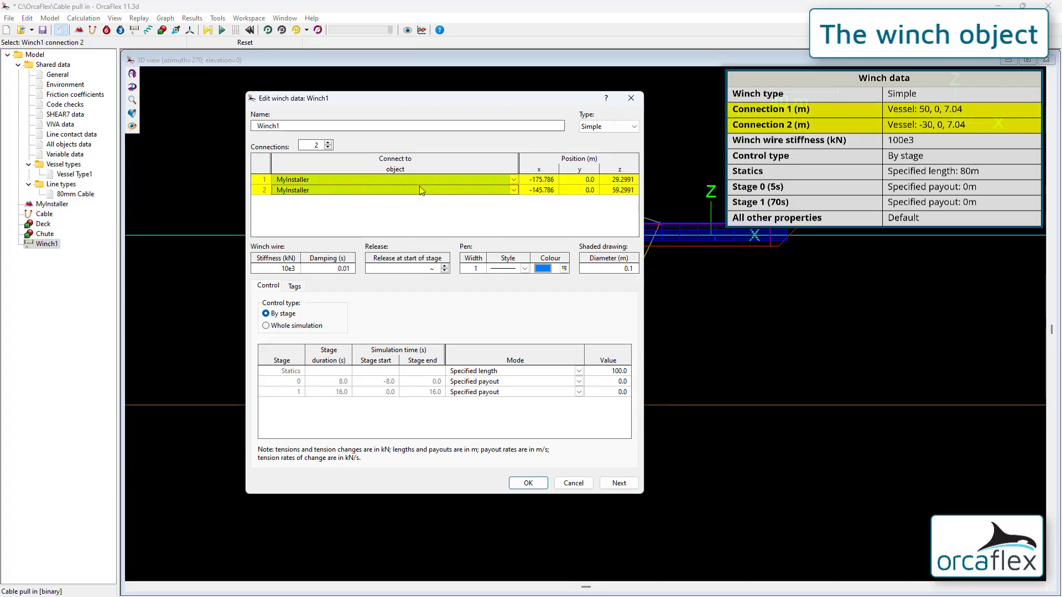
- Position Winch1's first connection at x 50, z 7.04 m and its second at x -30, z 7.04 m
{"action": "left_click", "coordinate": [555, 181]}
{"action": "type", "text": "50"}
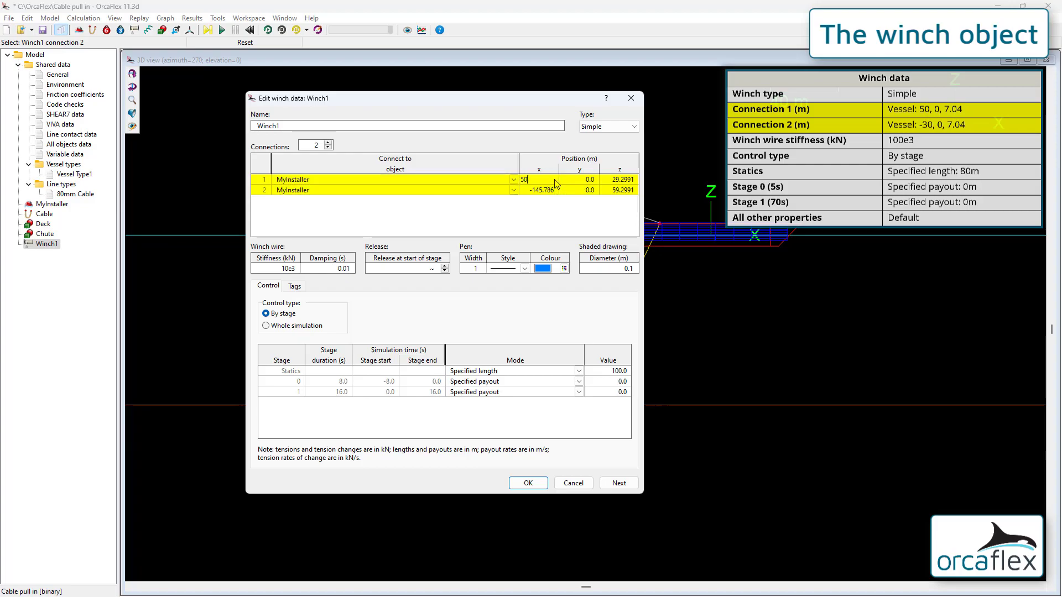
{"action": "key", "text": "Tab"}
{"action": "key", "text": "Tab"}
{"action": "type", "text": "7"}
{"action": "key", "text": "Return"}
{"action": "type", "text": "-30"}
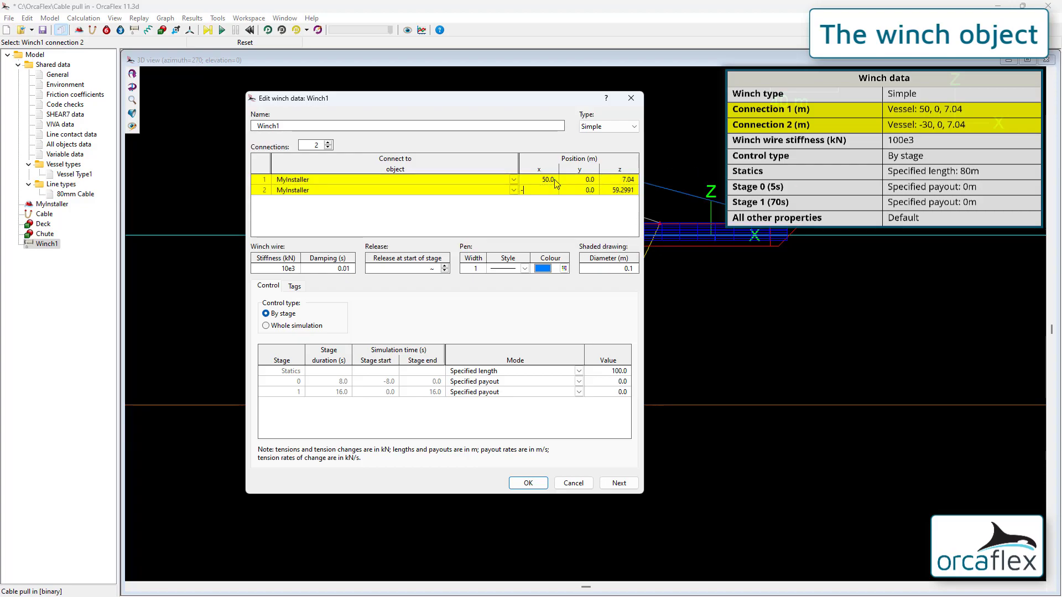
{"action": "key", "text": "Return"}
{"action": "key", "text": "Tab"}
{"action": "key", "text": "Tab"}
{"action": "type", "text": "7"}
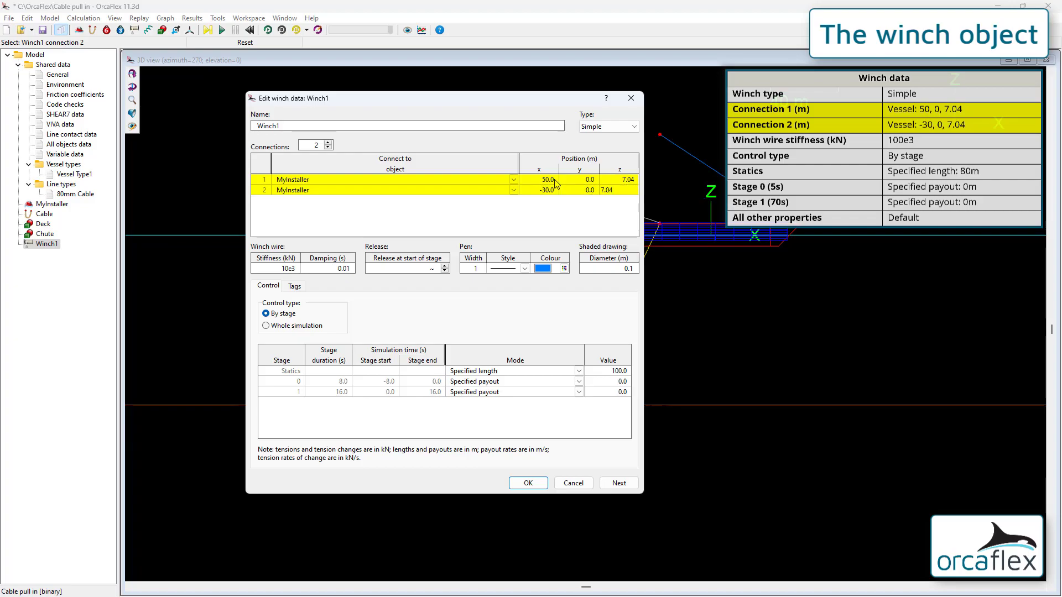
{"action": "key", "text": "Return"}
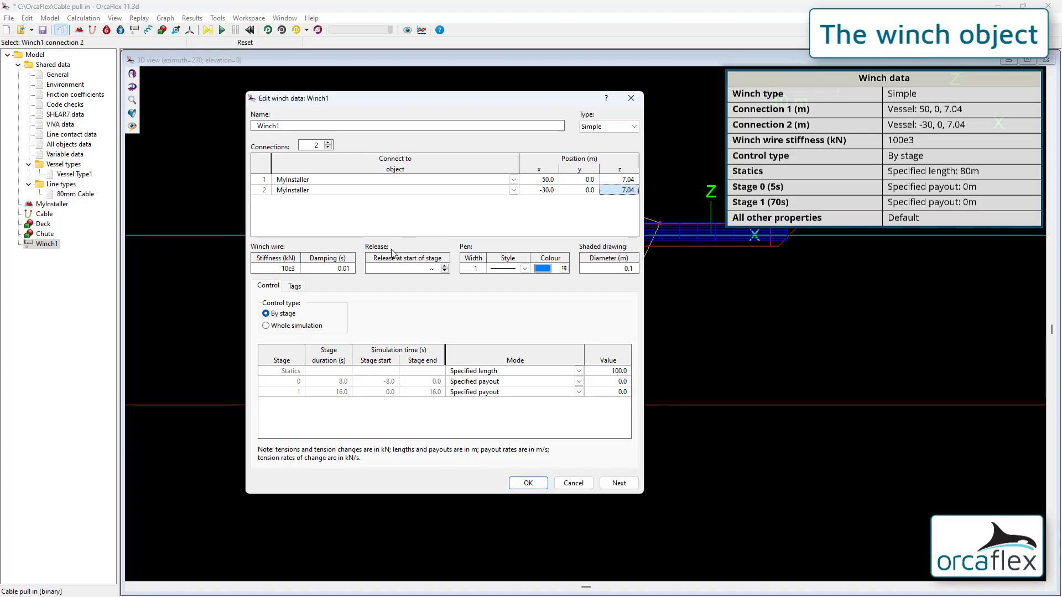
- Set Winch1's wire stiffness to 100e3 kN and accept the winch data
{"action": "left_click", "coordinate": [280, 270]}
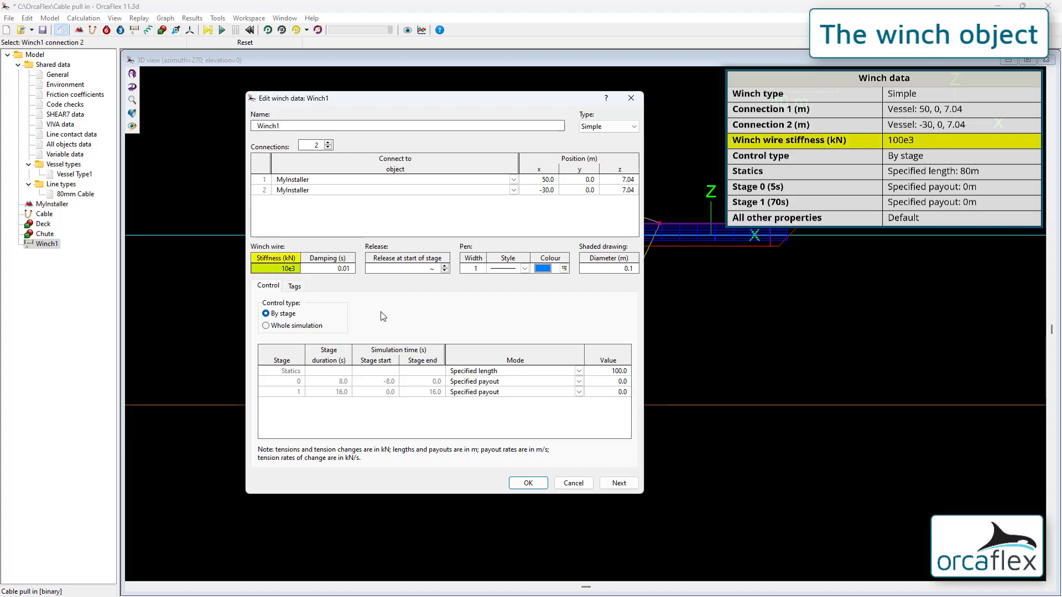
{"action": "type", "text": "10"}
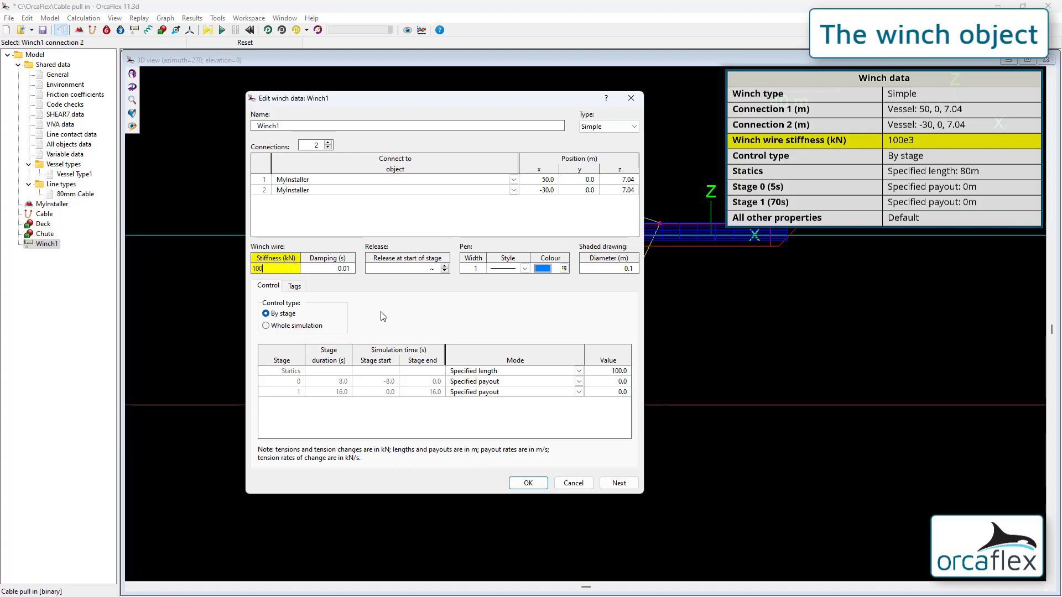
{"action": "key", "text": "Return"}
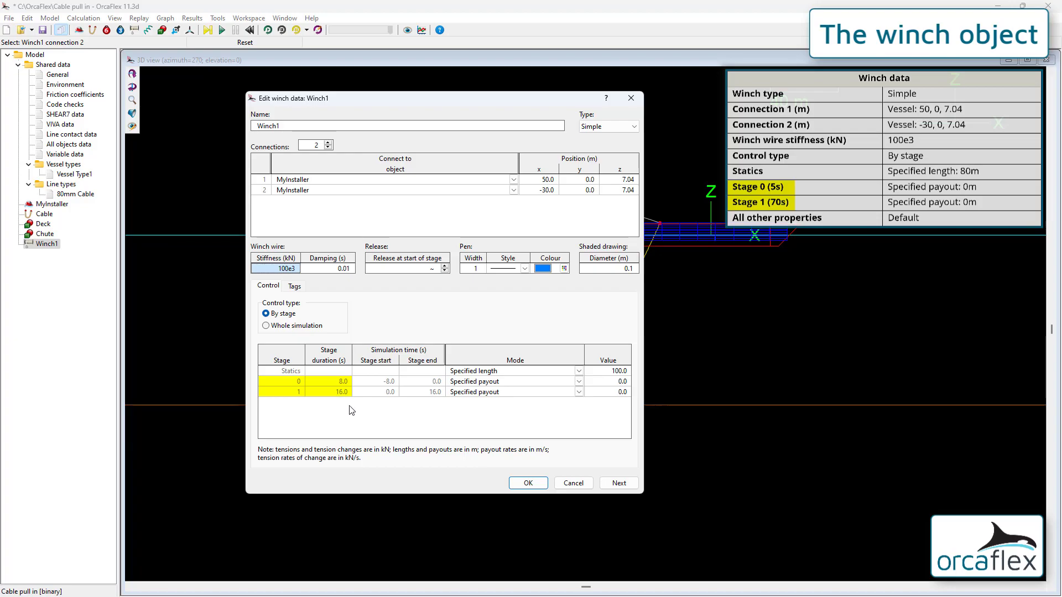
{"action": "left_click", "coordinate": [528, 482]}
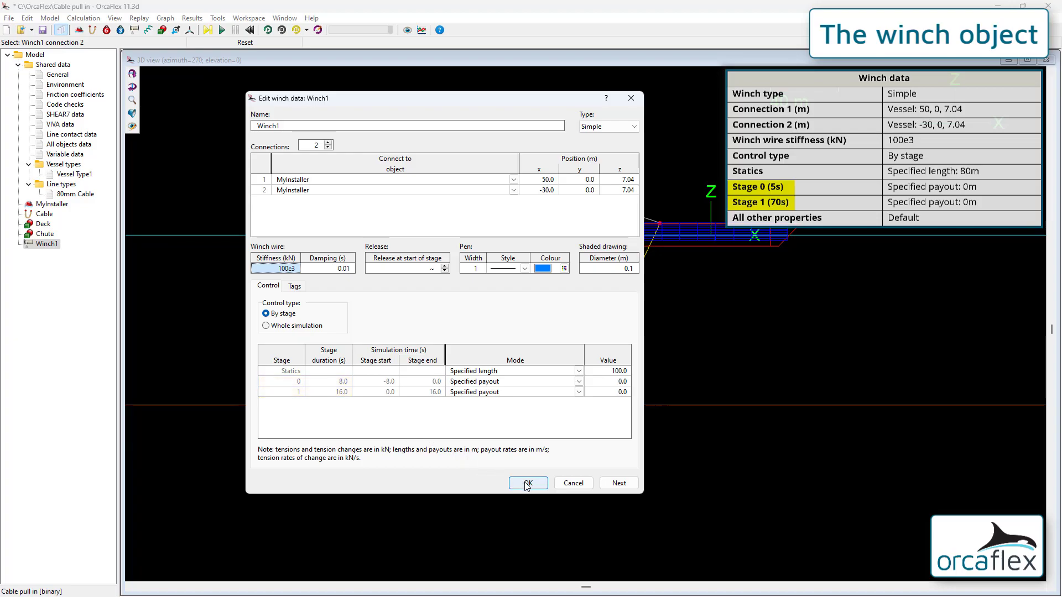
- Set the simulation stage durations in the general data to 5 s for stage 0 and 70 s for stage 1
{"action": "double_click", "coordinate": [60, 75]}
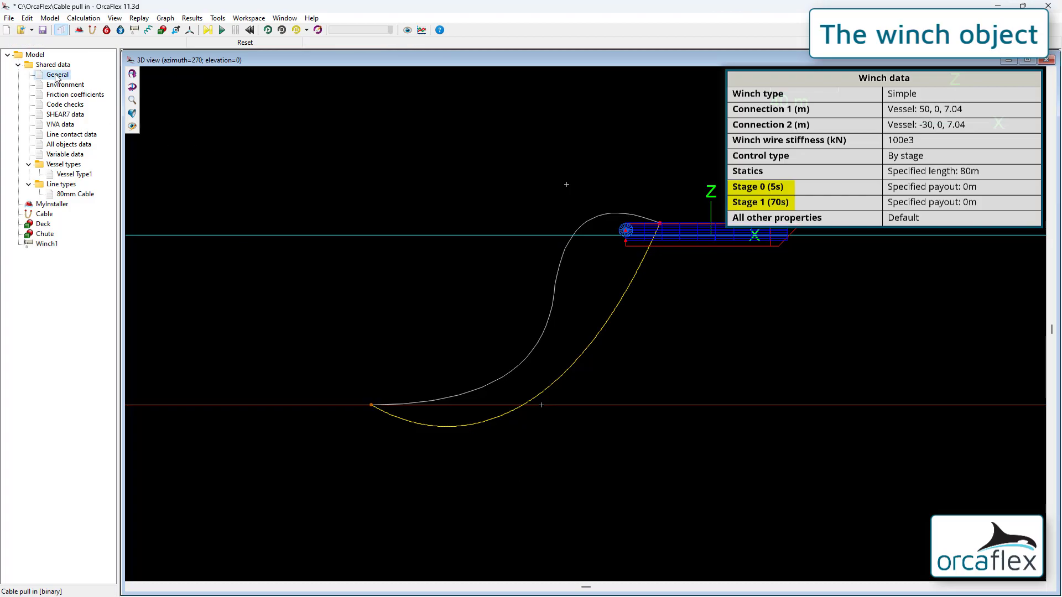
{"action": "left_click", "coordinate": [539, 224]}
{"action": "type", "text": "5"}
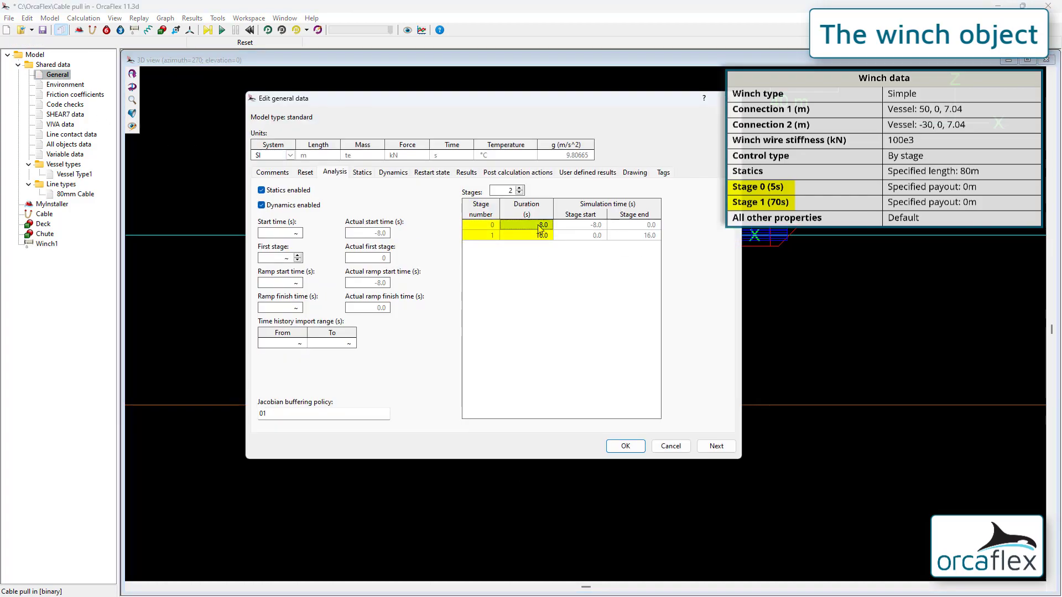
{"action": "key", "text": "Return"}
{"action": "type", "text": "70"}
{"action": "key", "text": "Return"}
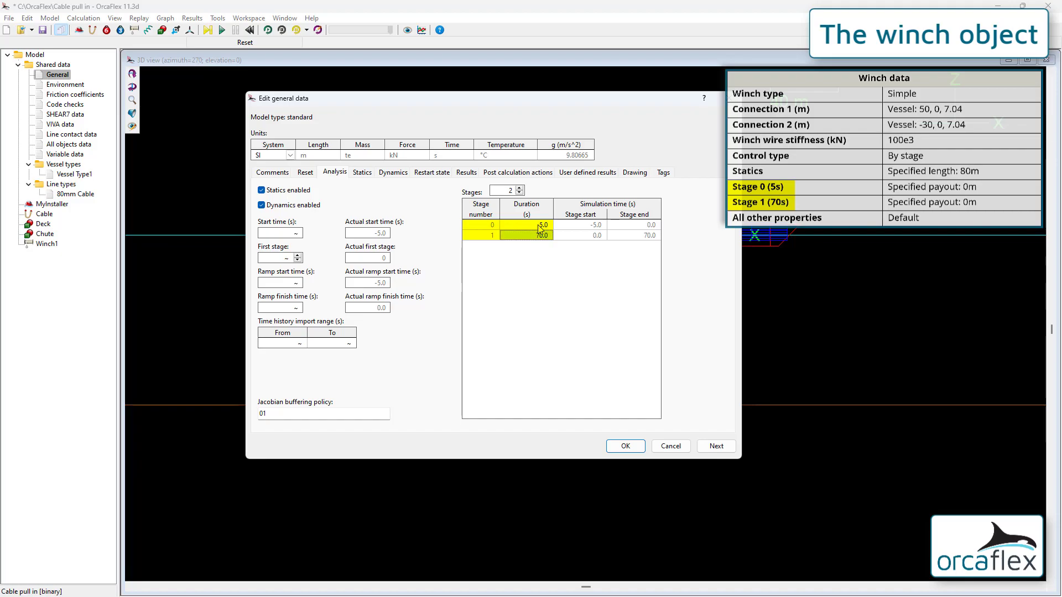
{"action": "key", "text": "Return"}
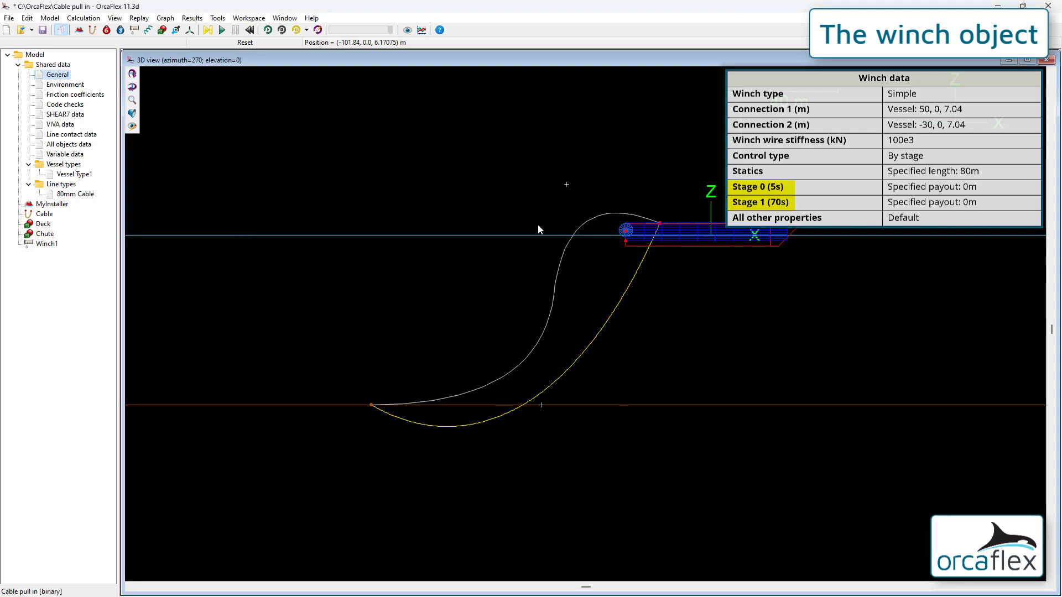
- Set Winch1's specified length in statics to 80 m and attach its second connection to Cable
{"action": "double_click", "coordinate": [45, 244]}
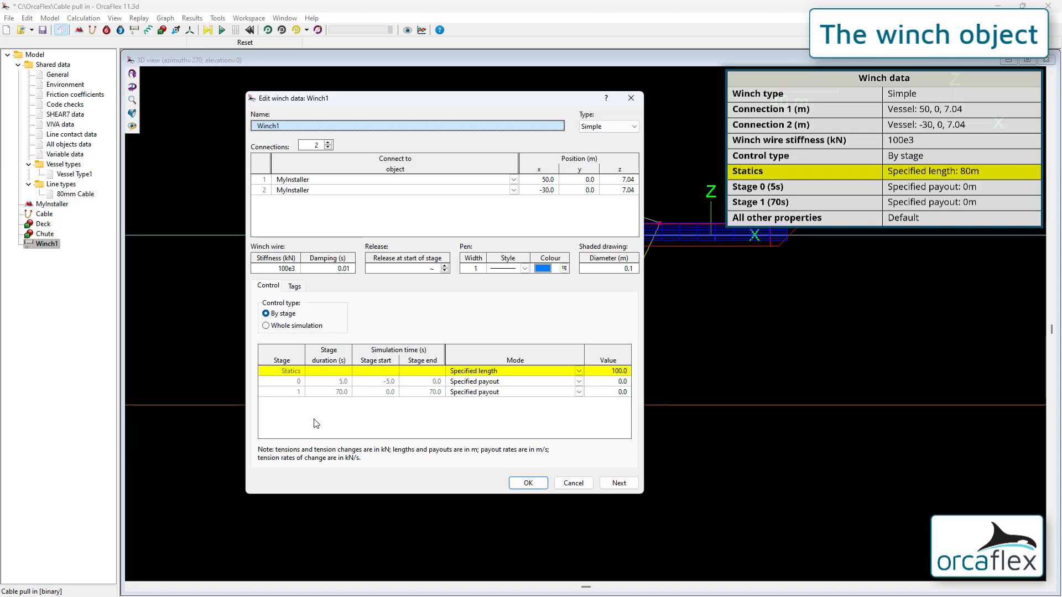
{"action": "left_click", "coordinate": [609, 371]}
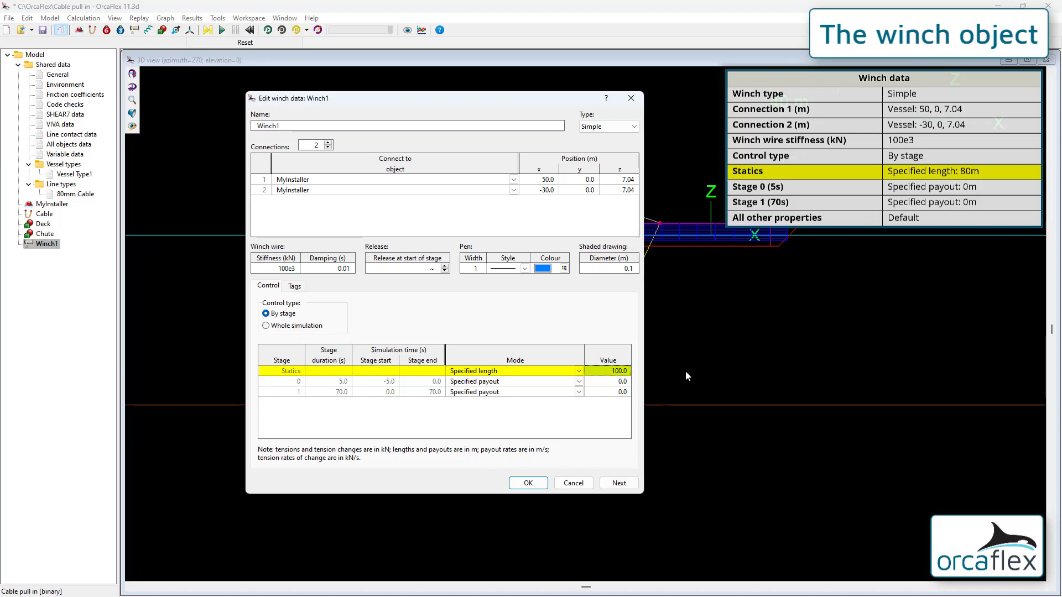
{"action": "type", "text": "80"}
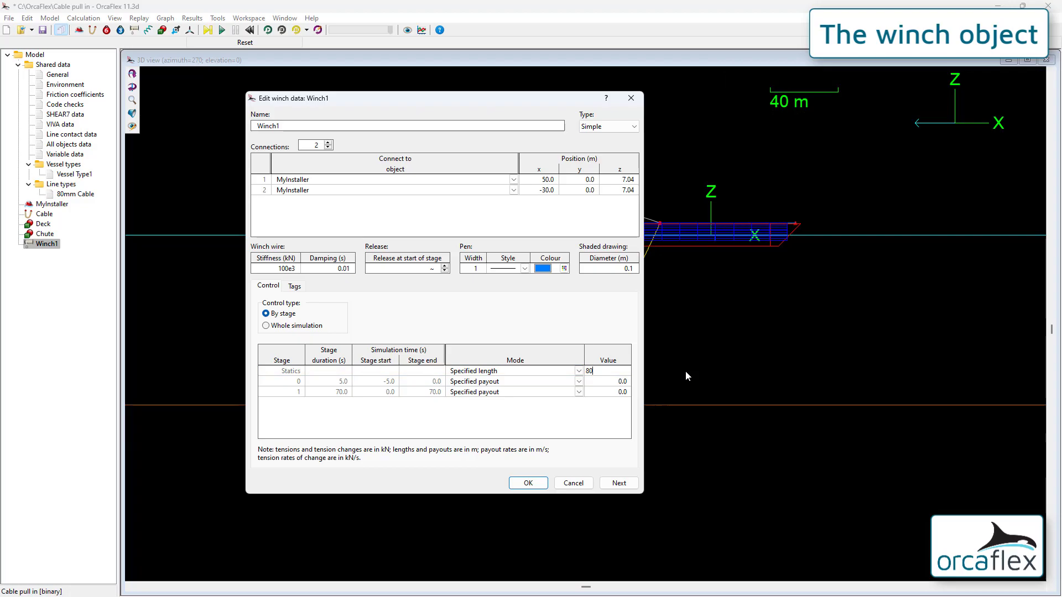
{"action": "key", "text": "Return"}
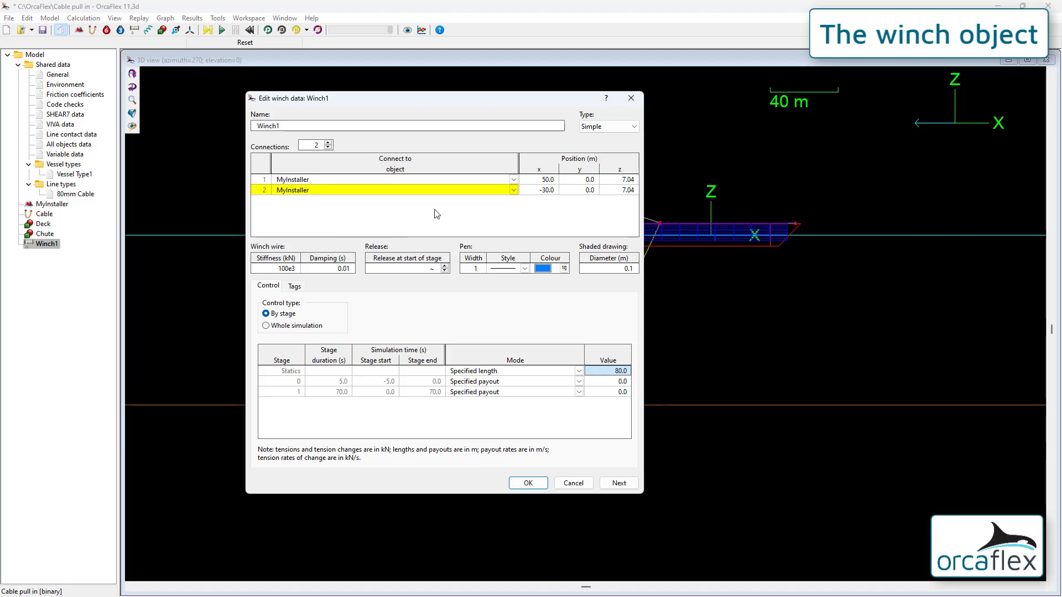
{"action": "left_click", "coordinate": [514, 191]}
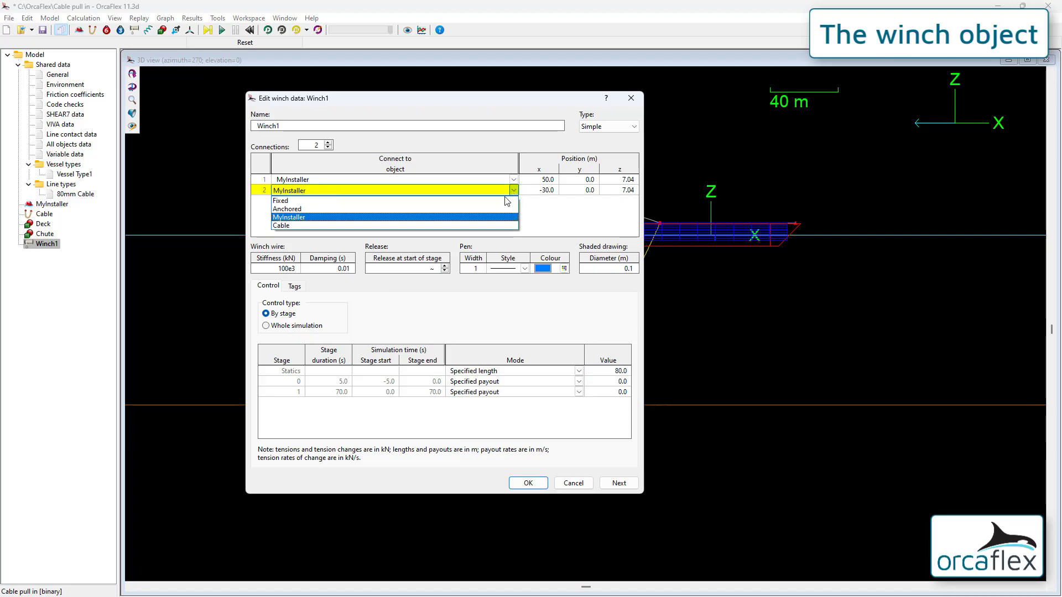
{"action": "left_click", "coordinate": [414, 226]}
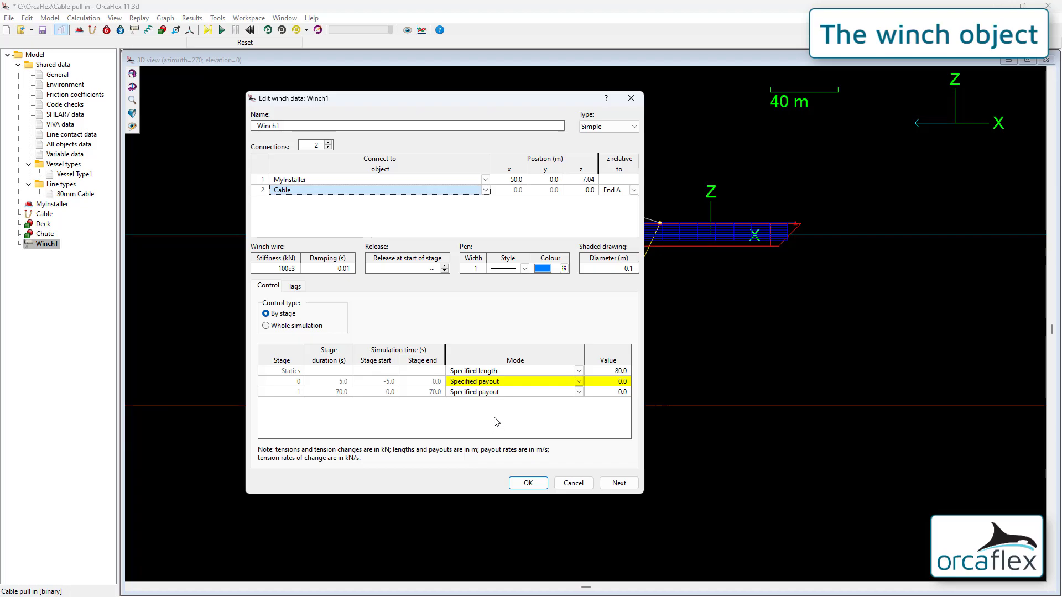
- Set Winch1's stage 0 control mode to Specified payout rate change with a value of -2 m/s
{"action": "left_click", "coordinate": [578, 381]}
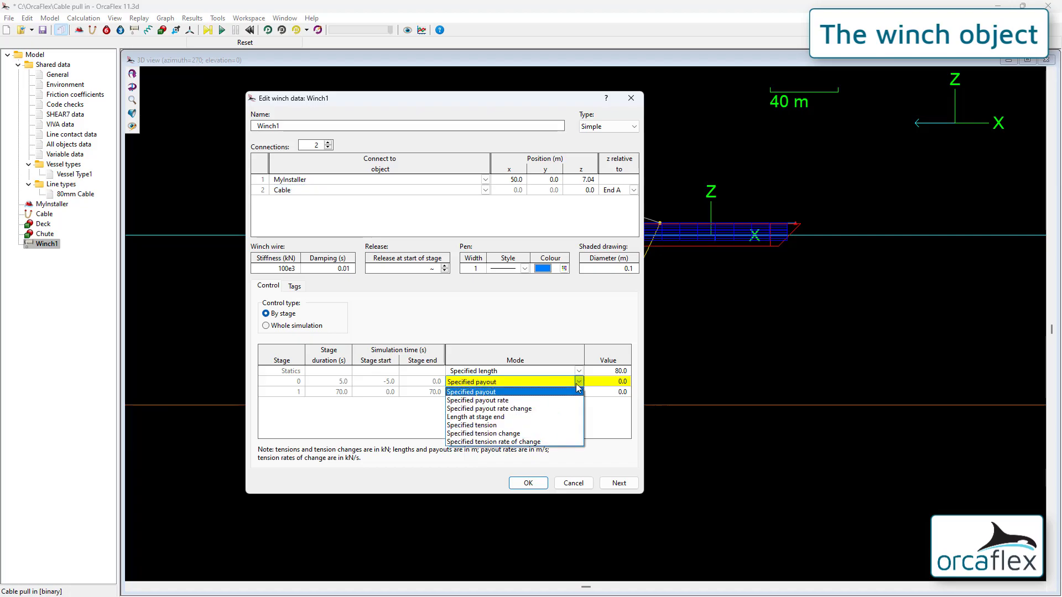
{"action": "left_click", "coordinate": [552, 409]}
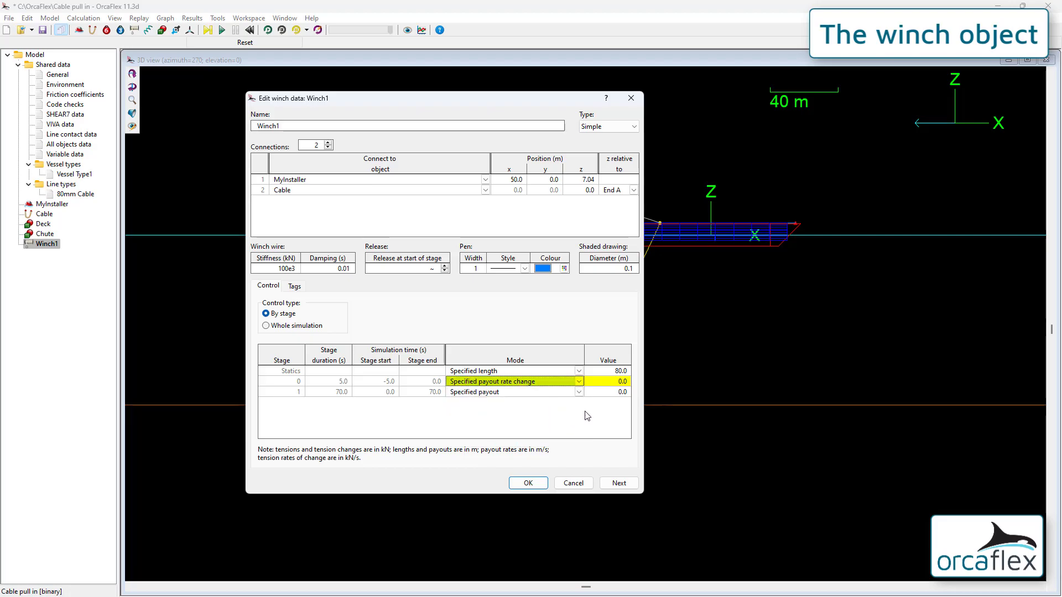
{"action": "left_click", "coordinate": [611, 382]}
{"action": "type", "text": "-2"}
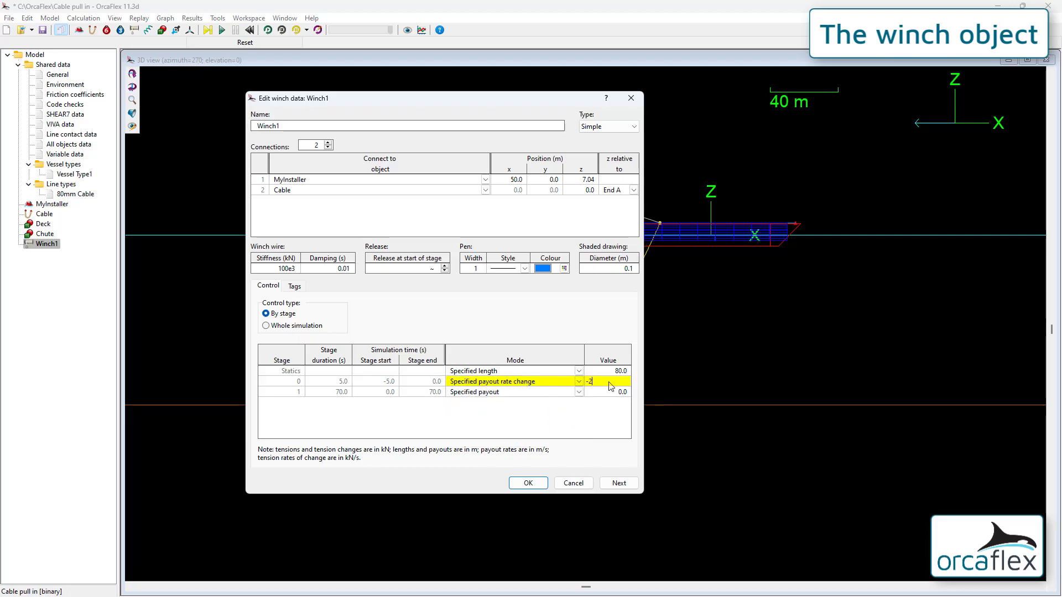
{"action": "key", "text": "Return"}
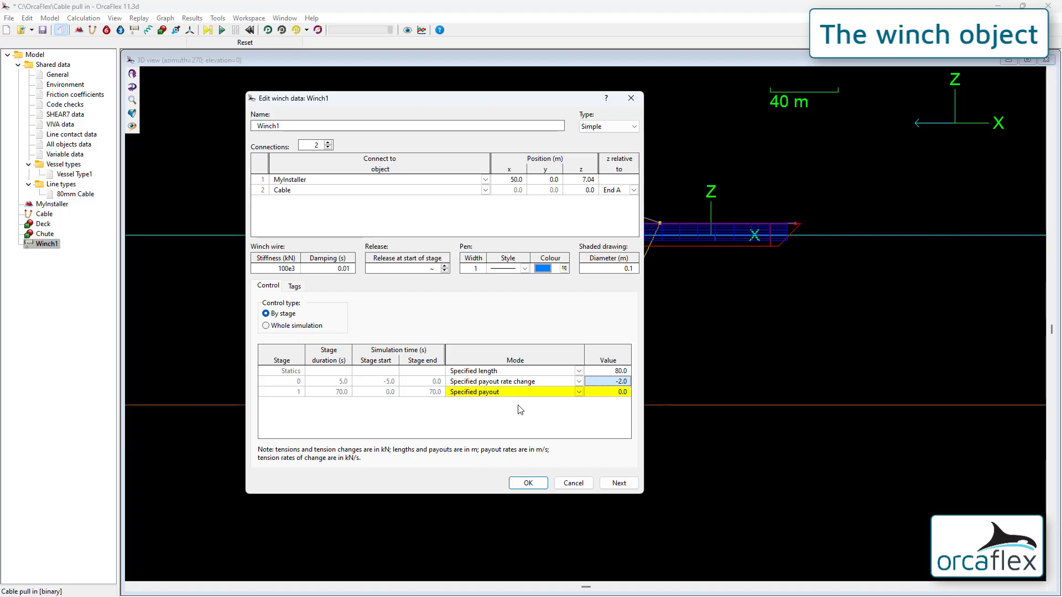
- Set Winch1's stage 1 control mode to Specified payout rate with a value of -2 m/s and accept the winch data
{"action": "left_click", "coordinate": [579, 392]}
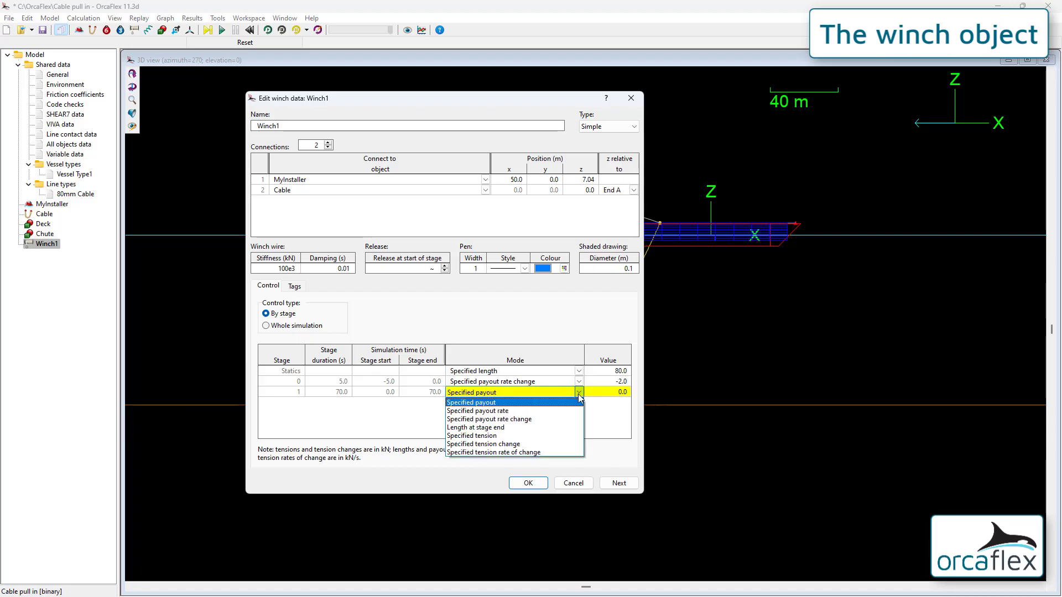
{"action": "left_click", "coordinate": [566, 413]}
{"action": "left_click", "coordinate": [625, 394]}
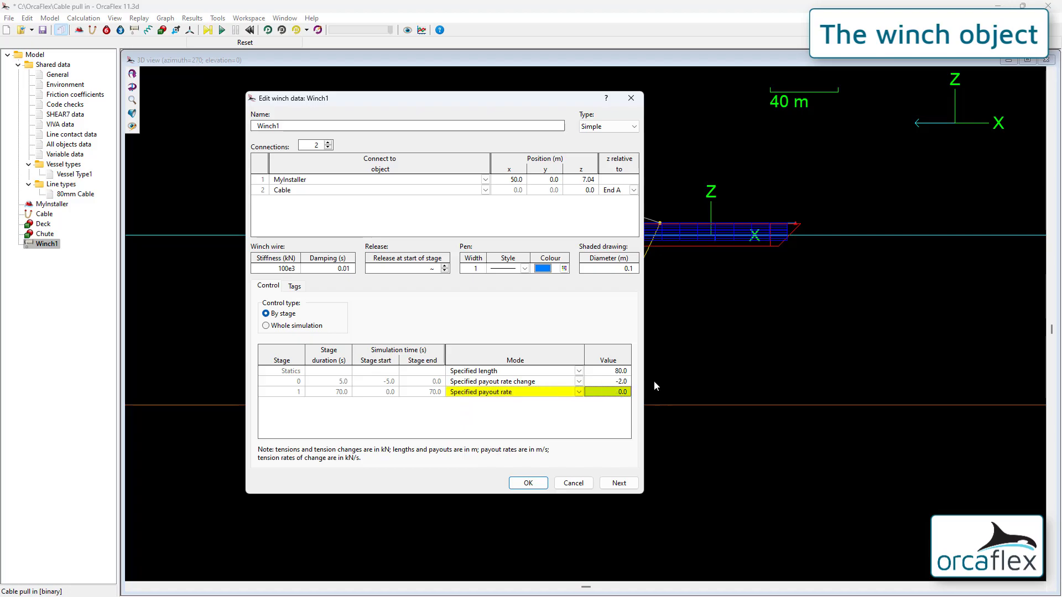
{"action": "type", "text": "-2"}
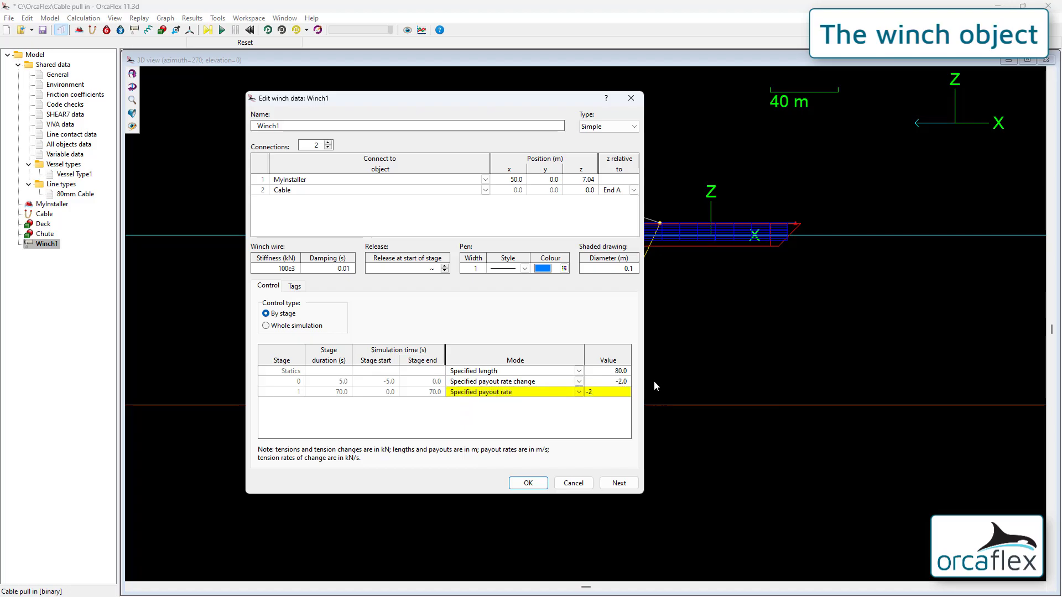
{"action": "left_click", "coordinate": [528, 482]}
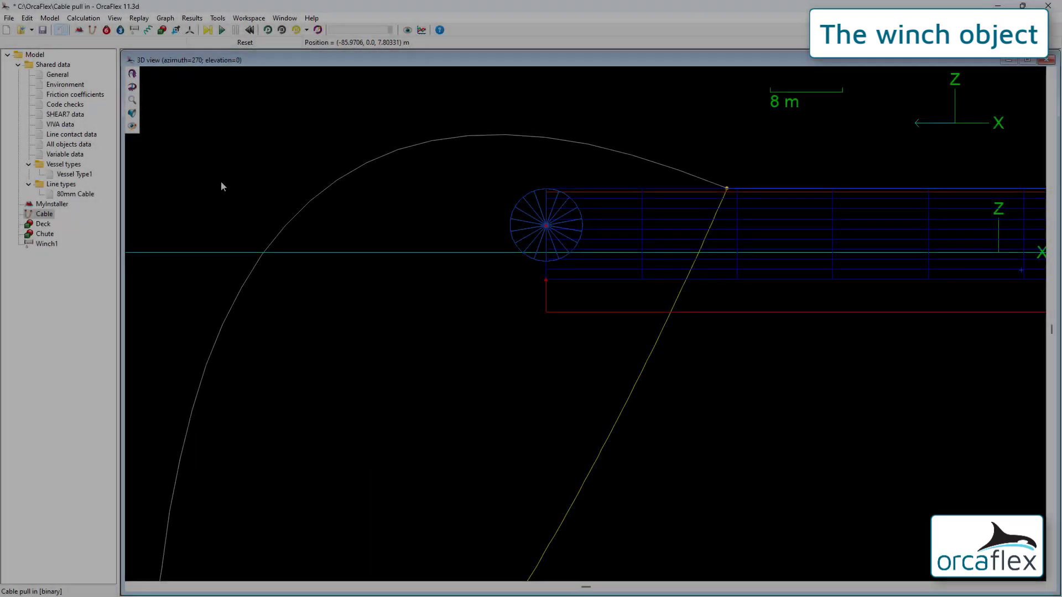
- Calculate statics and run the dynamic simulation to check the winch pull-in, and reset the model without saving the results
{"action": "key", "text": "F9"}
{"action": "key", "text": "F10"}
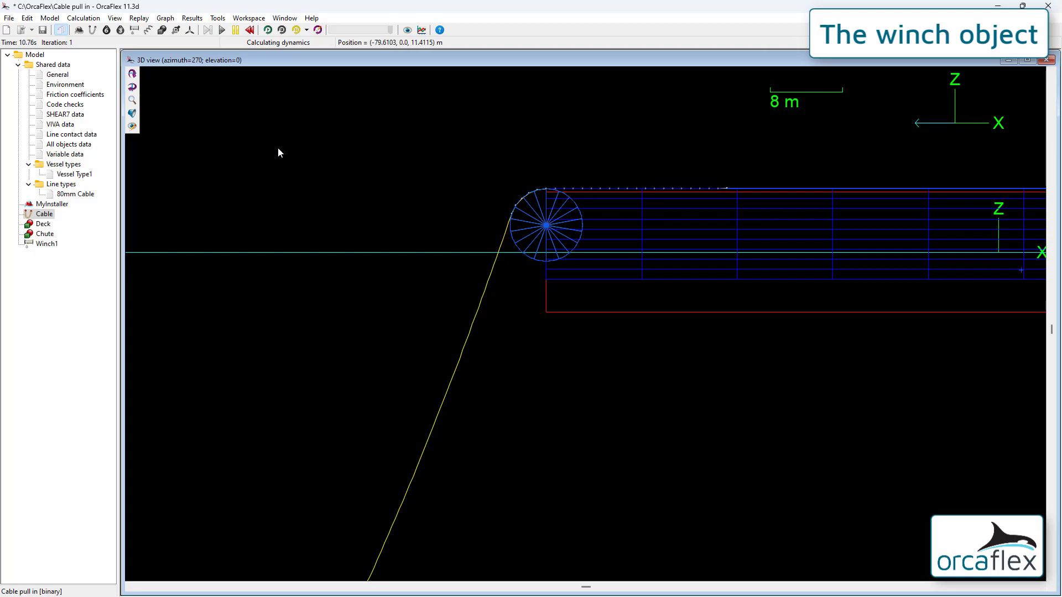
{"action": "left_click", "coordinate": [251, 30]}
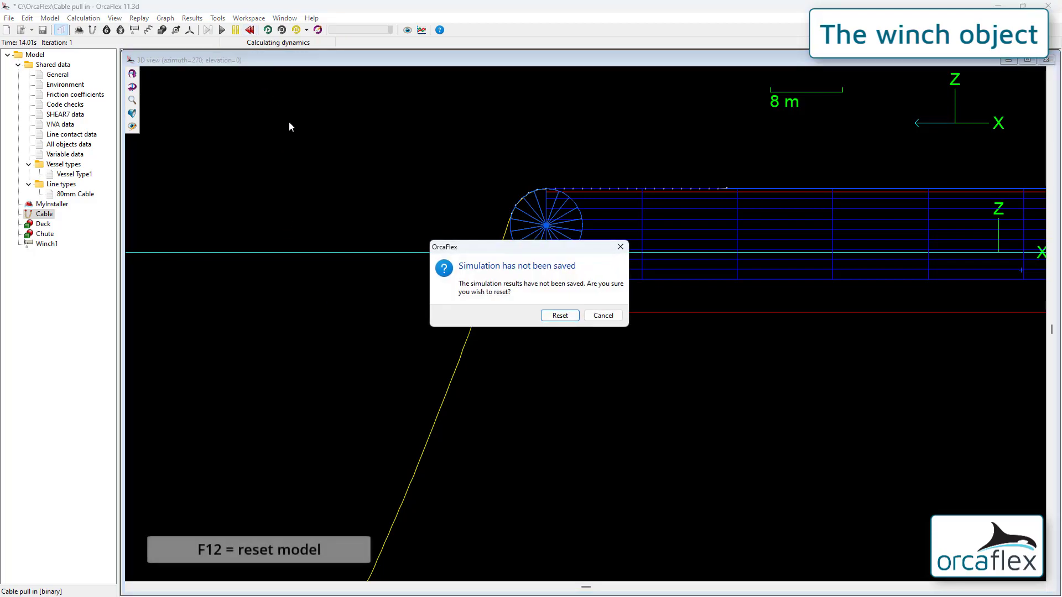
{"action": "left_click", "coordinate": [559, 315]}
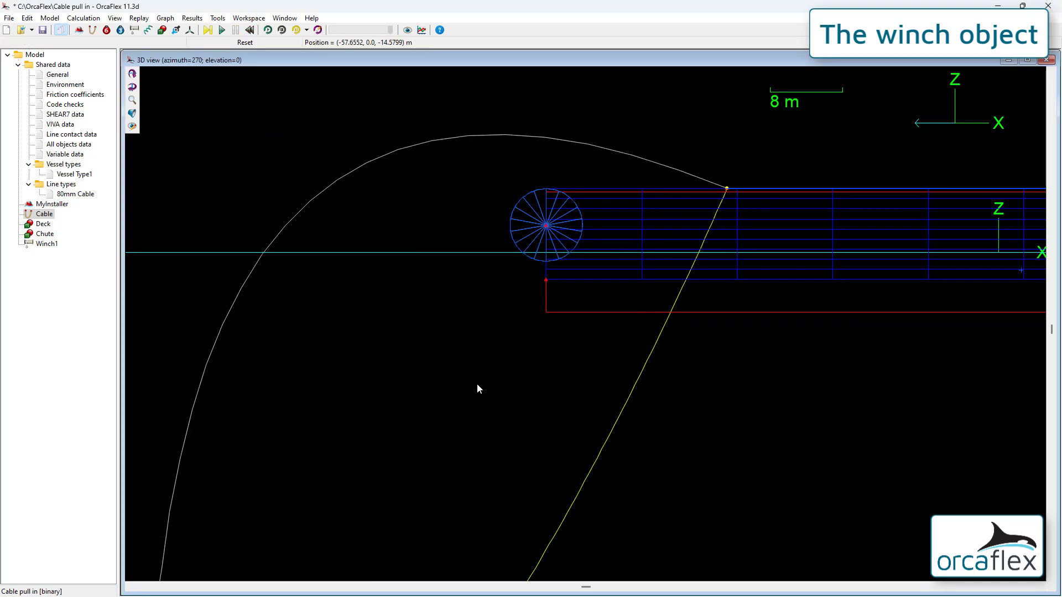
- Change the connection of Cable's end A from the vessel to Free
{"action": "double_click", "coordinate": [613, 427]}
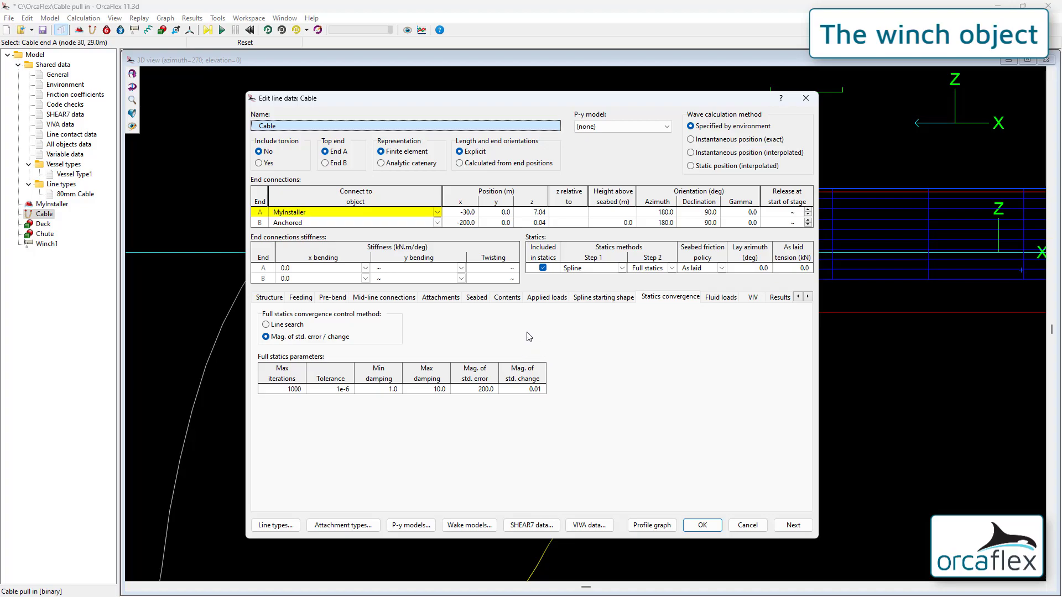
{"action": "left_click", "coordinate": [436, 213]}
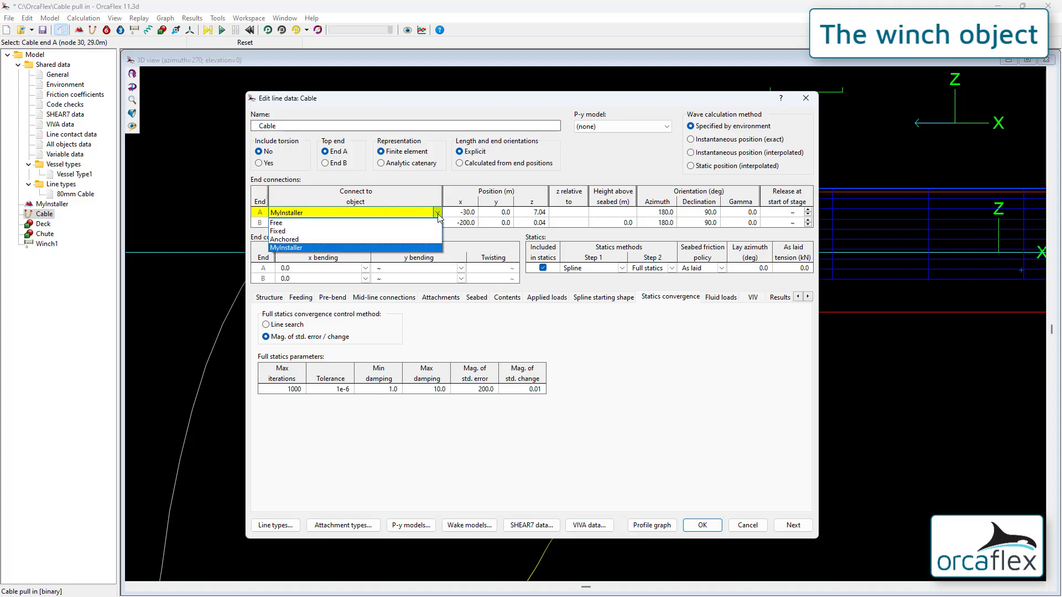
{"action": "left_click", "coordinate": [432, 223]}
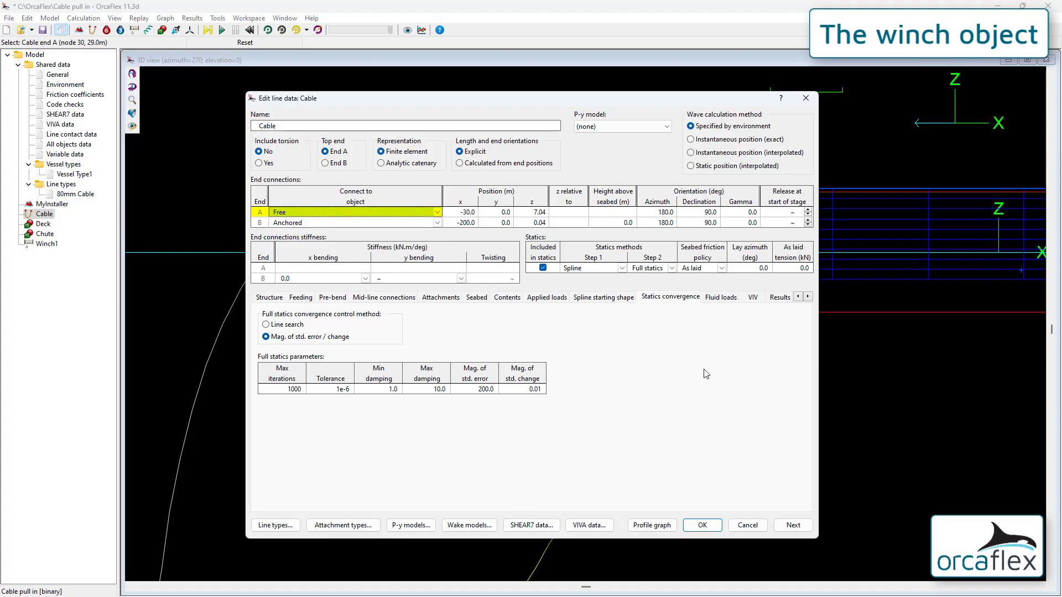
{"action": "left_click", "coordinate": [696, 526]}
- Run the dynamic simulation to examine how the freed cable end is winched in, and reset the model
{"action": "left_click", "coordinate": [220, 30]}
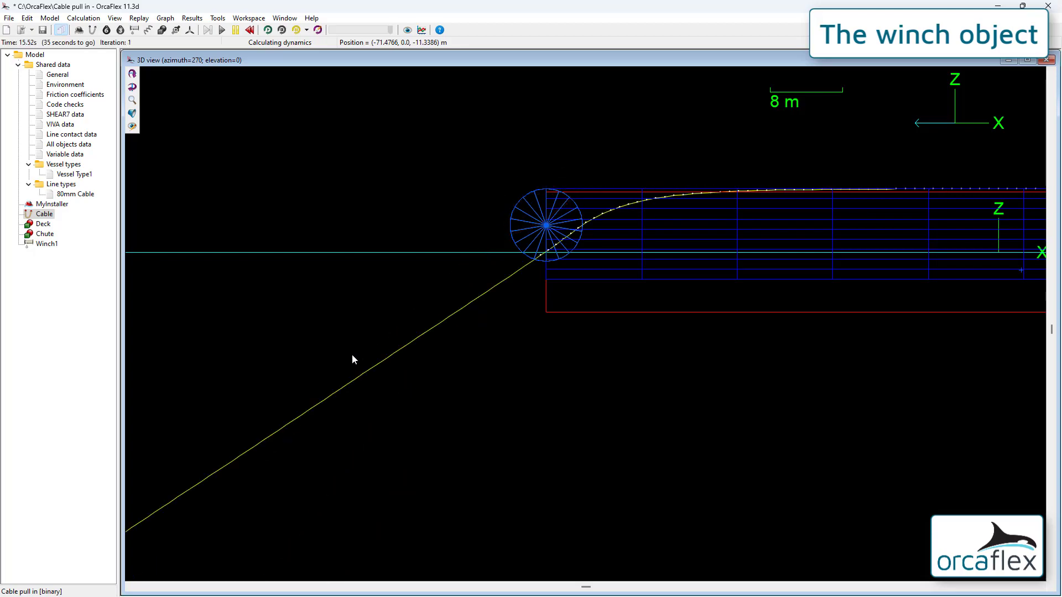
{"action": "left_click", "coordinate": [250, 30]}
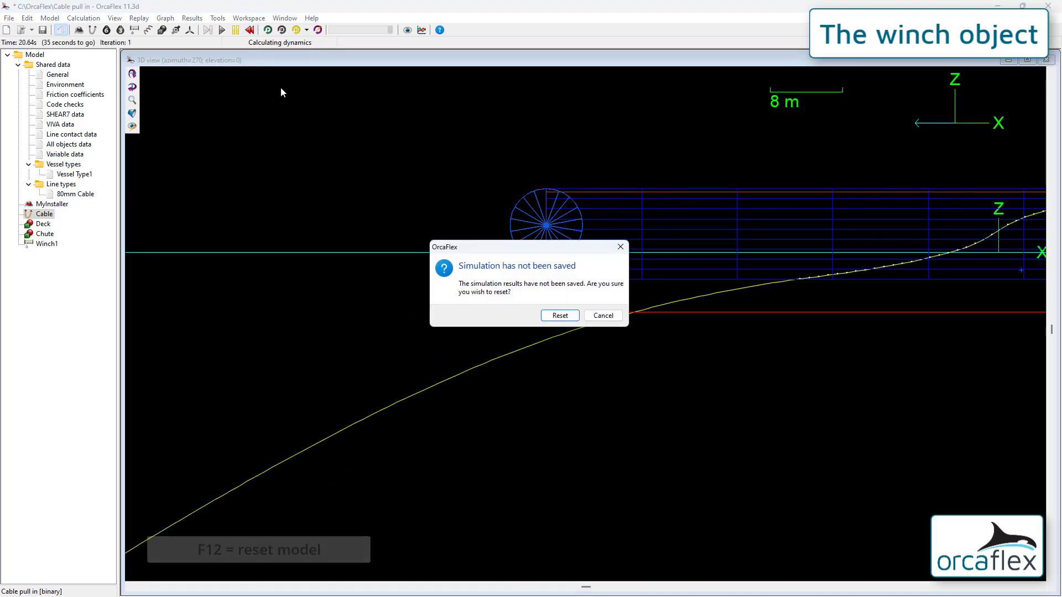
{"action": "left_click", "coordinate": [558, 315]}
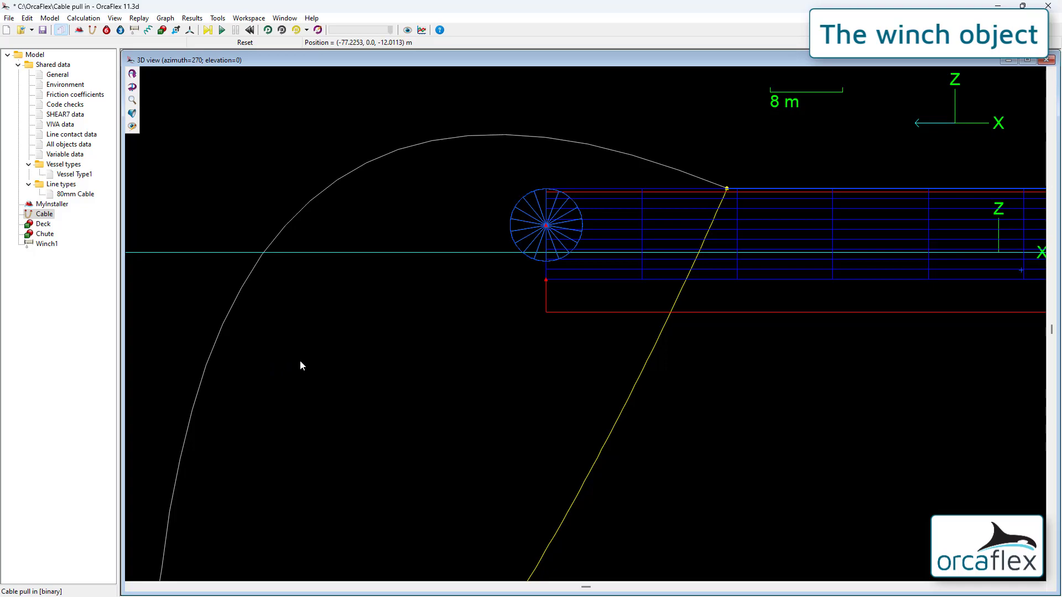
- Set the anchored end B of Cable to release at the start of stage 0
{"action": "scroll", "coordinate": [301, 357], "scroll_direction": "down", "scroll_amount": 1}
{"action": "scroll", "coordinate": [302, 361], "scroll_direction": "down", "scroll_amount": 4}
{"action": "left_click_drag", "start_coordinate": [287, 374], "coordinate": [561, 248]}
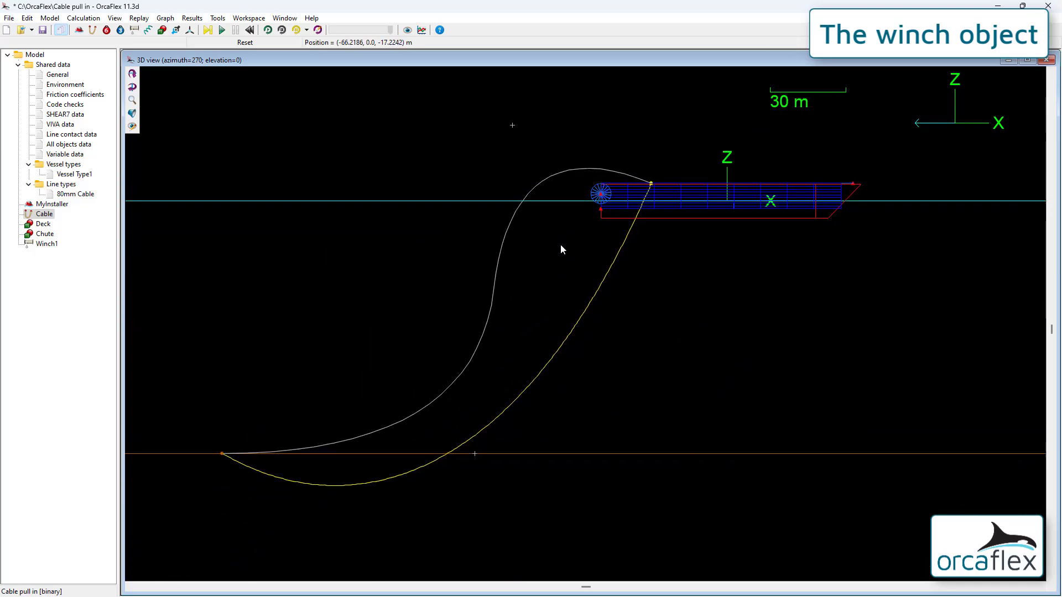
{"action": "double_click", "coordinate": [588, 308]}
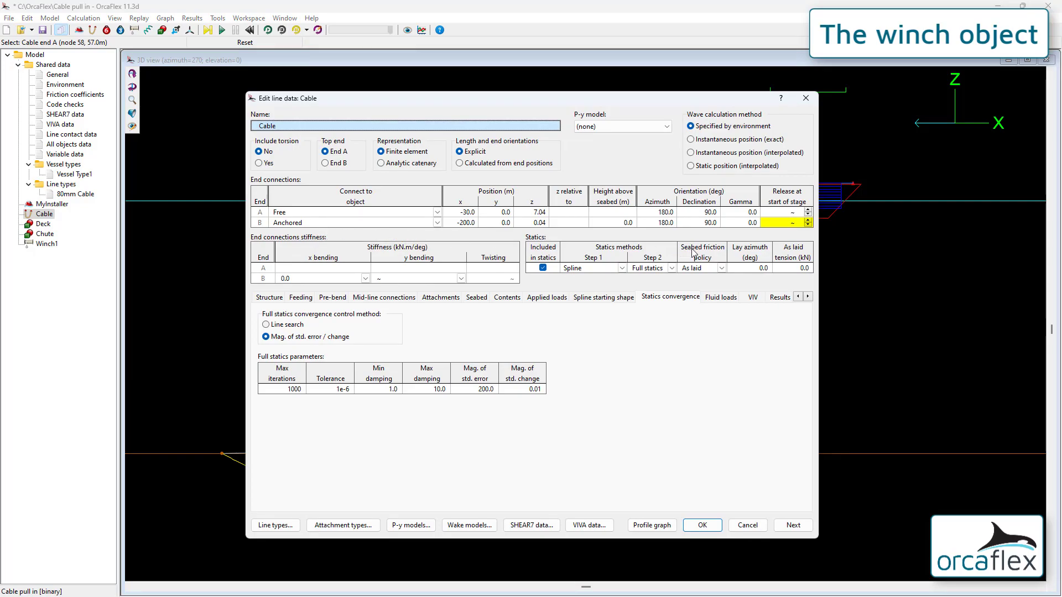
{"action": "left_click", "coordinate": [808, 224]}
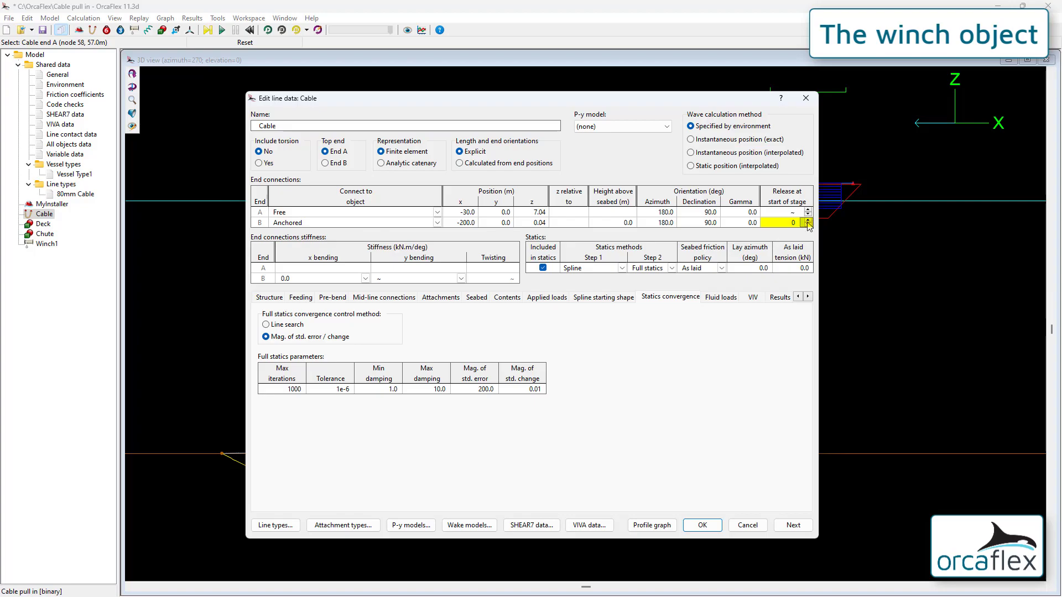
{"action": "left_click", "coordinate": [701, 525]}
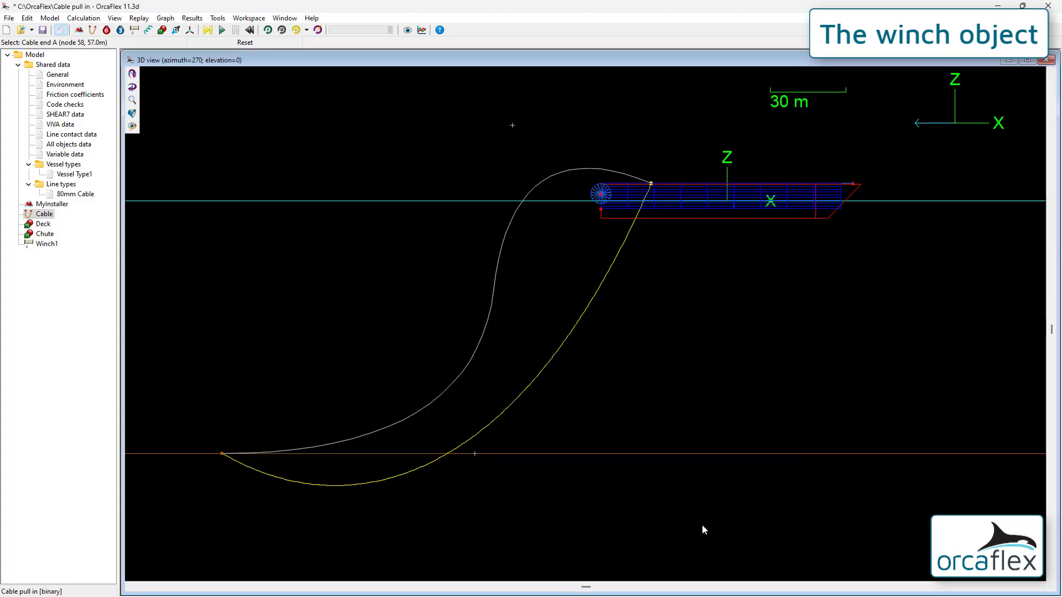
- Run the dynamic simulation to check the pull-in with end B released, and reset the model without saving the results
{"action": "key", "text": "F10"}
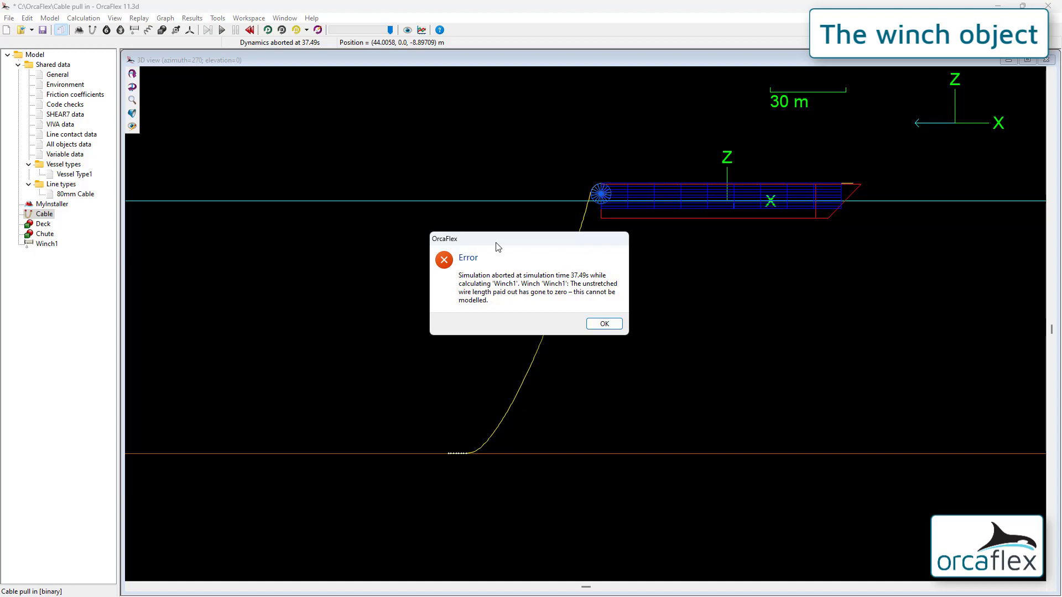
{"action": "left_click", "coordinate": [608, 326]}
{"action": "key", "text": "F12"}
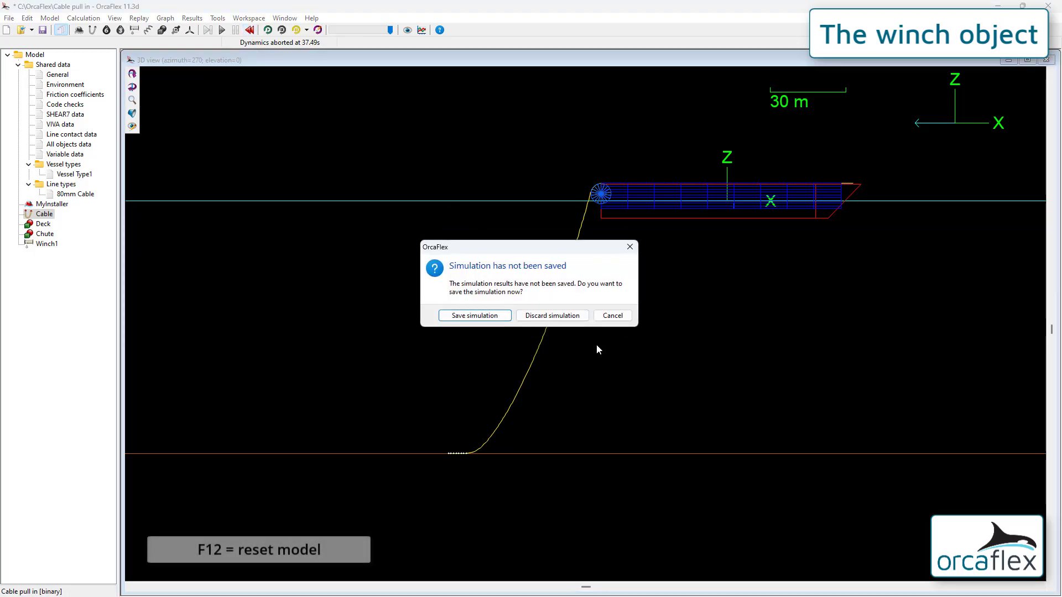
{"action": "left_click", "coordinate": [549, 315]}
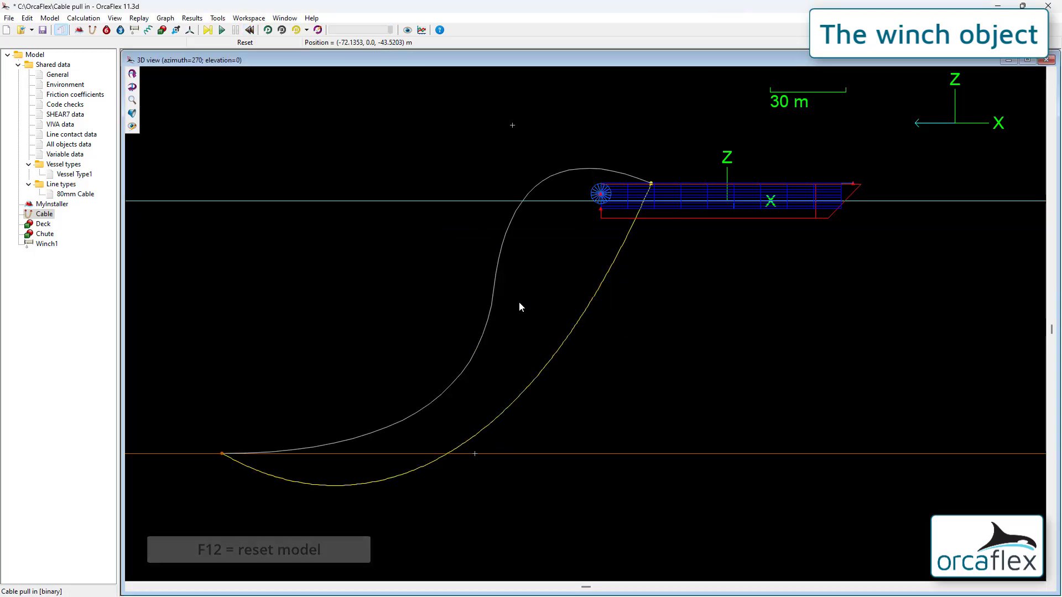
- Set Winch1's payout rate change in stage 0 and its payout rate in stage 1 both to -1 m/s
{"action": "double_click", "coordinate": [47, 245]}
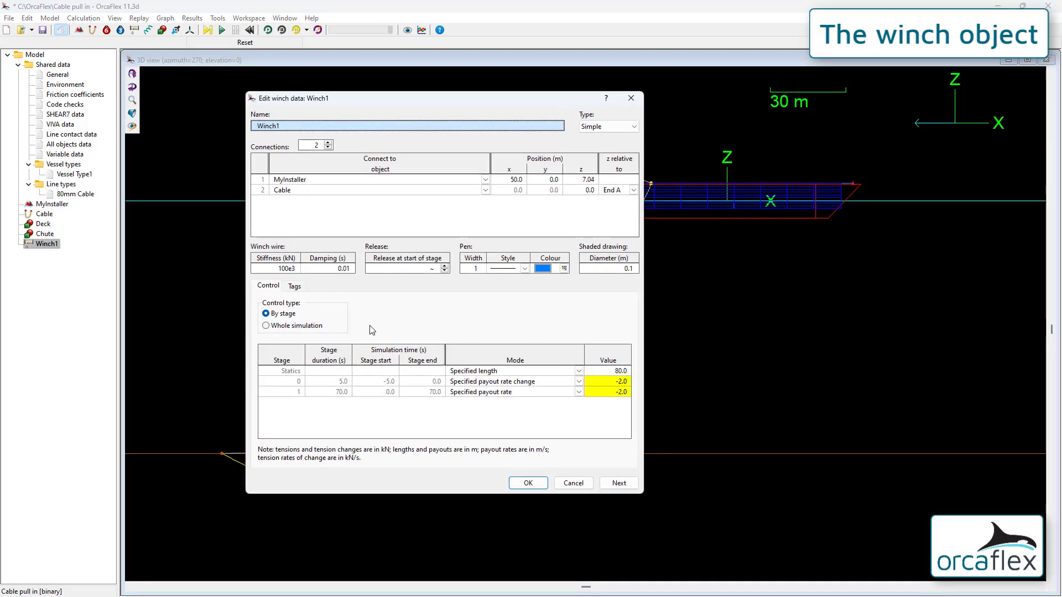
{"action": "left_click", "coordinate": [611, 382]}
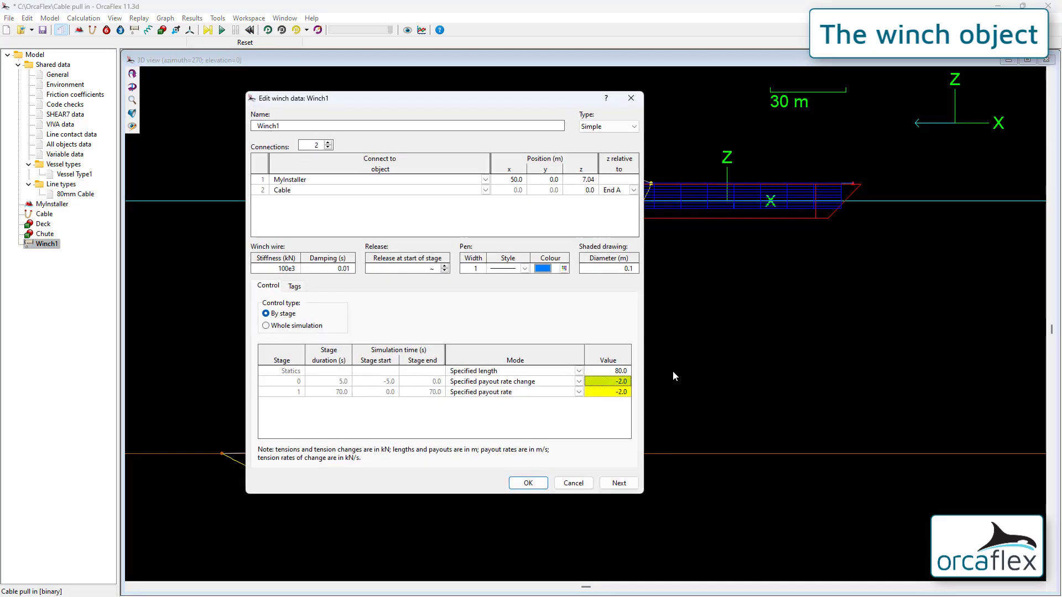
{"action": "type", "text": "-1"}
{"action": "key", "text": "Return"}
{"action": "key", "text": "Down"}
{"action": "type", "text": "-1"}
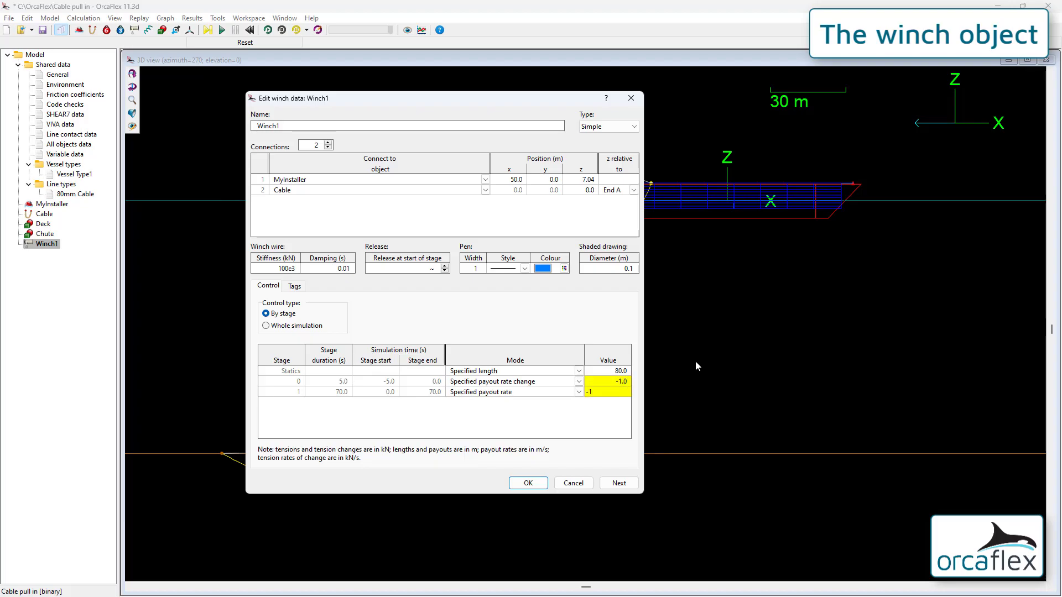
{"action": "key", "text": "Return"}
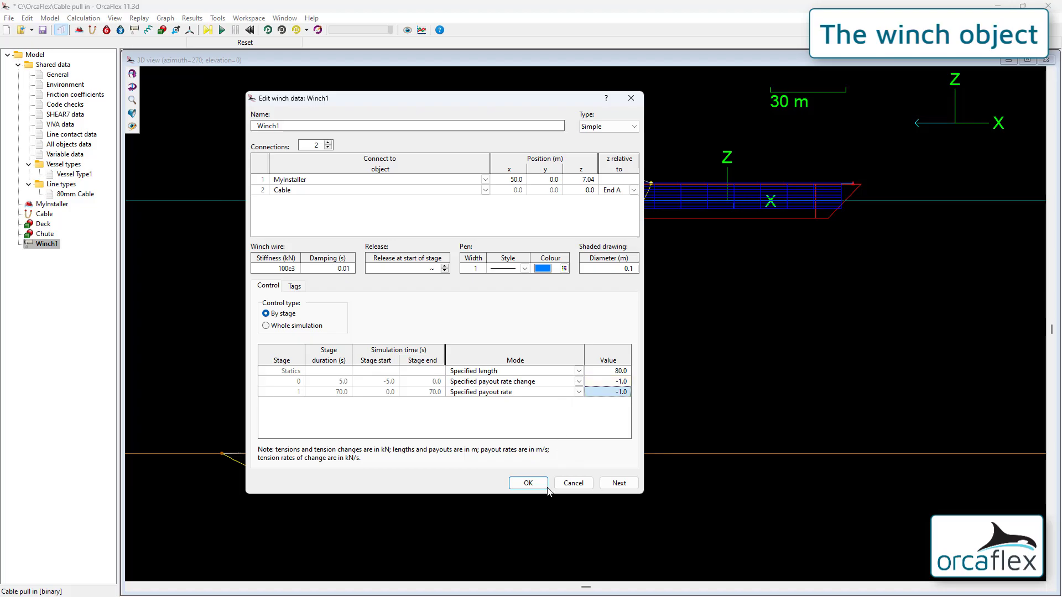
{"action": "left_click", "coordinate": [527, 483]}
- Run the dynamic simulation to completion and review the pull-in, inspecting the winch wire at the vessel's bow and replaying the motion
{"action": "key", "text": "F10"}
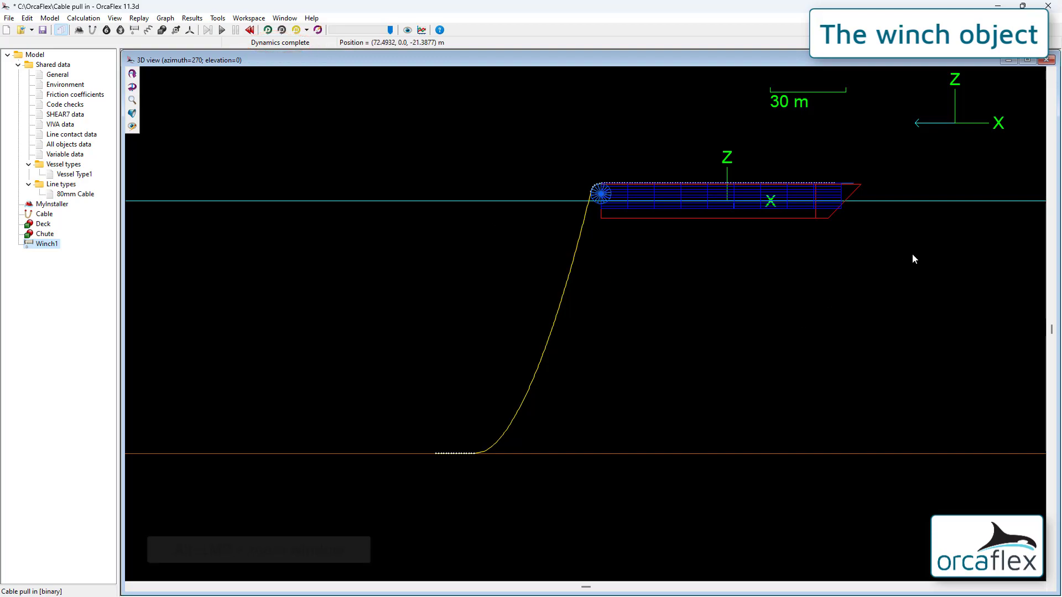
{"action": "left_click_drag", "start_coordinate": [809, 164], "coordinate": [884, 210], "text": "alt"}
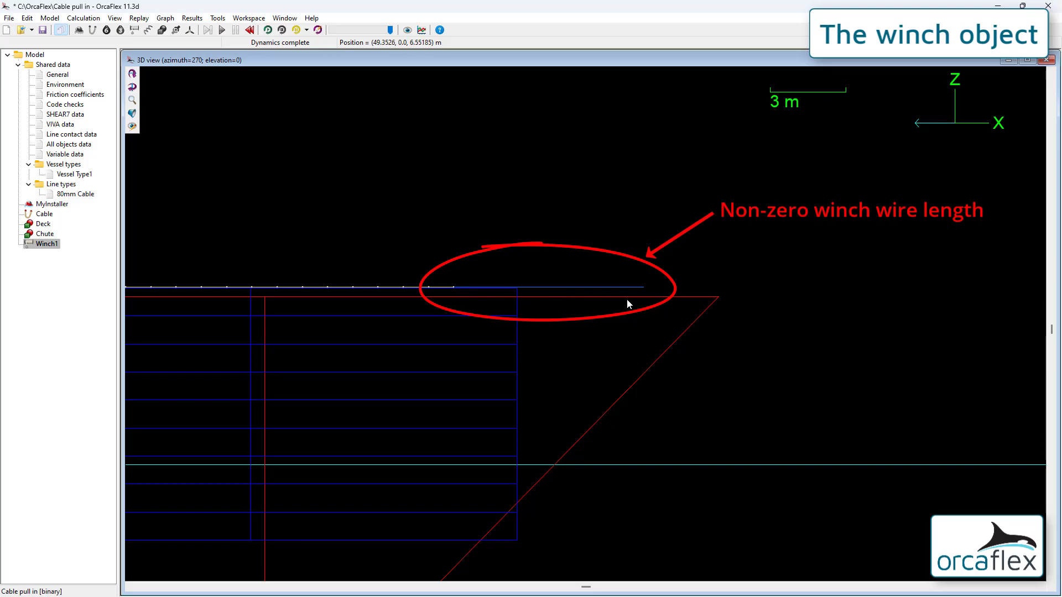
{"action": "key", "text": "ctrl+t"}
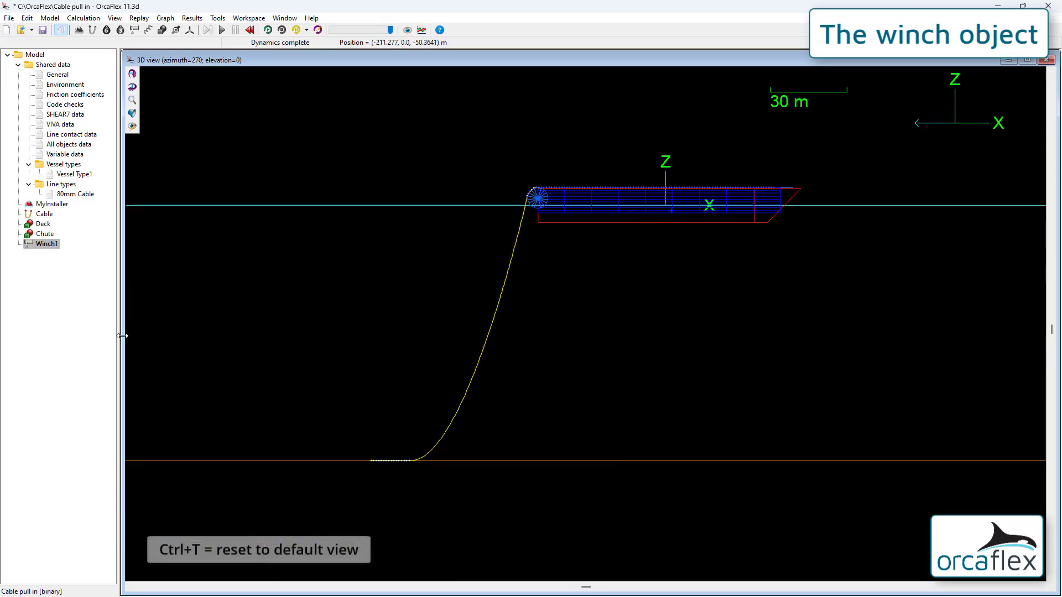
{"action": "left_click", "coordinate": [268, 30]}
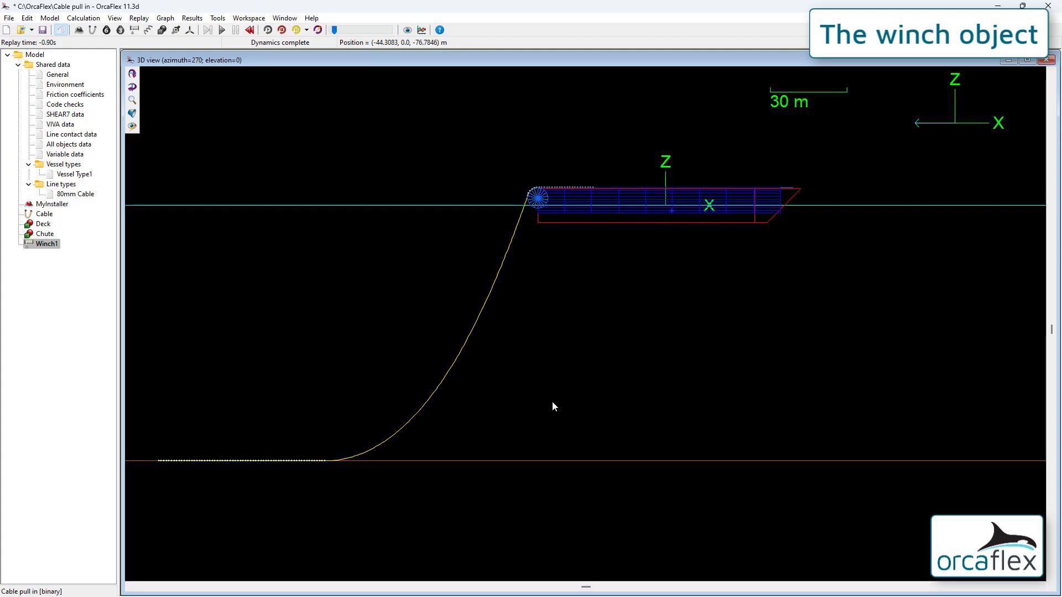